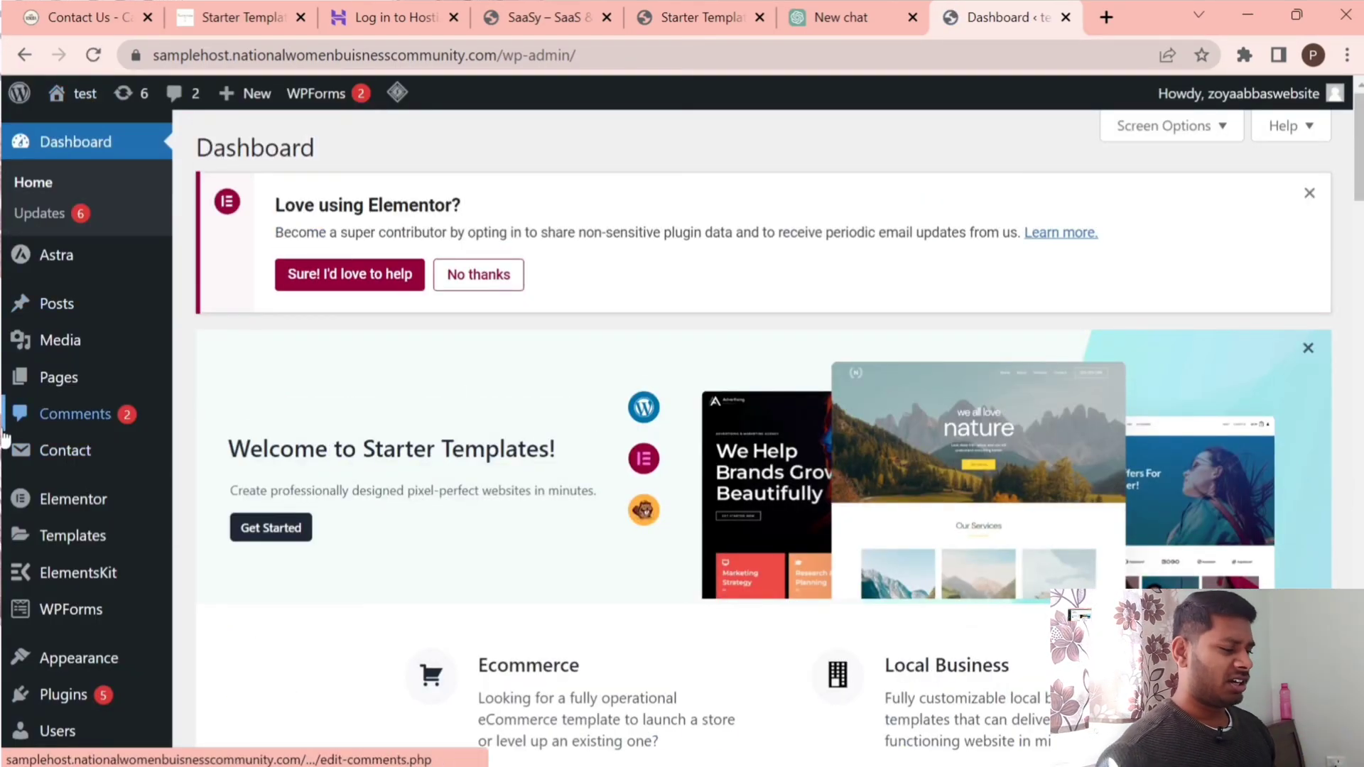
Search the Starter Templates library for "ecommerce" and choose the Organic Store template.
{"action": "left_click", "coordinate": [686, 10]}
{"action": "scroll", "coordinate": [624, 477], "scroll_direction": "down", "scroll_amount": 3}
{"action": "scroll", "coordinate": [625, 475], "scroll_direction": "up", "scroll_amount": 5}
{"action": "scroll", "coordinate": [626, 473], "scroll_direction": "down", "scroll_amount": 6}
{"action": "scroll", "coordinate": [626, 473], "scroll_direction": "up", "scroll_amount": 7}
{"action": "type", "text": "ce"}
{"action": "scroll", "coordinate": [812, 420], "scroll_direction": "down", "scroll_amount": 3}
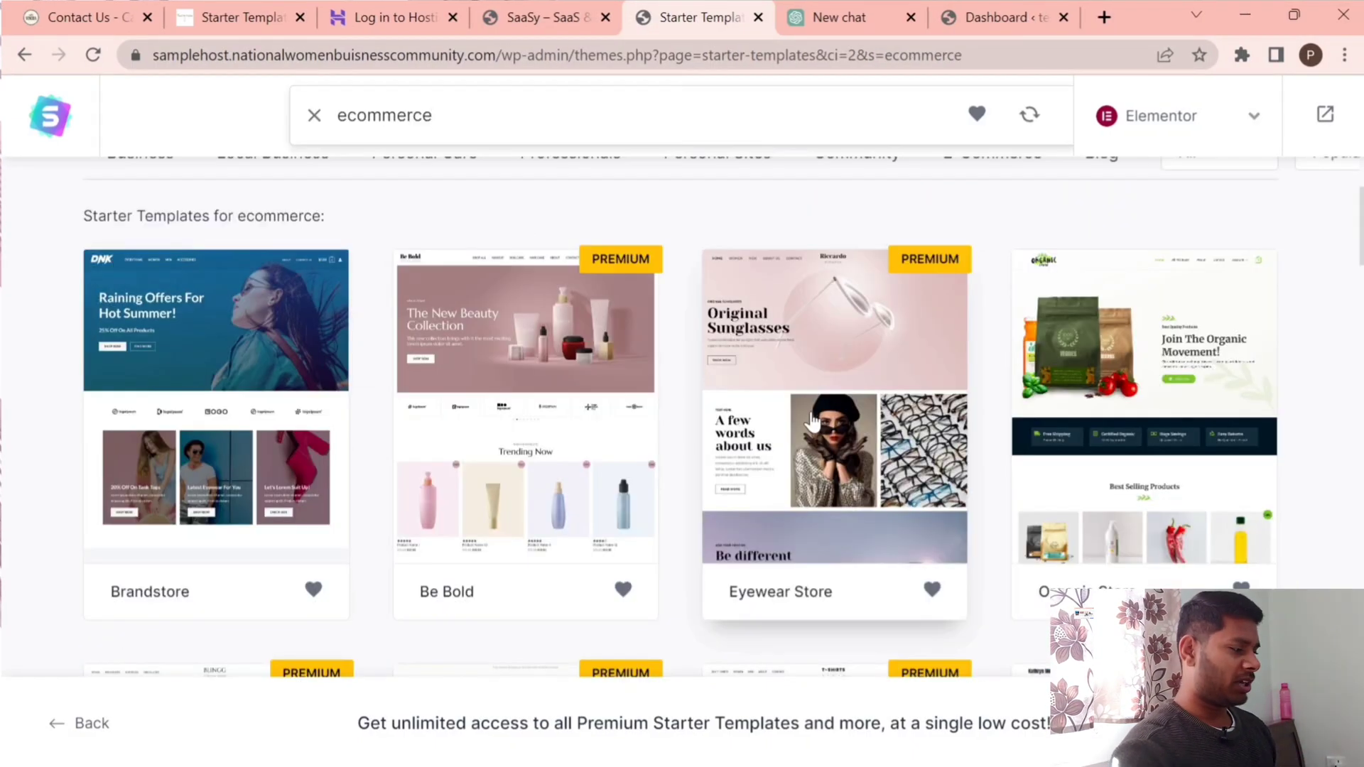
{"action": "scroll", "coordinate": [812, 421], "scroll_direction": "down", "scroll_amount": 5}
{"action": "left_click", "coordinate": [793, 486]}
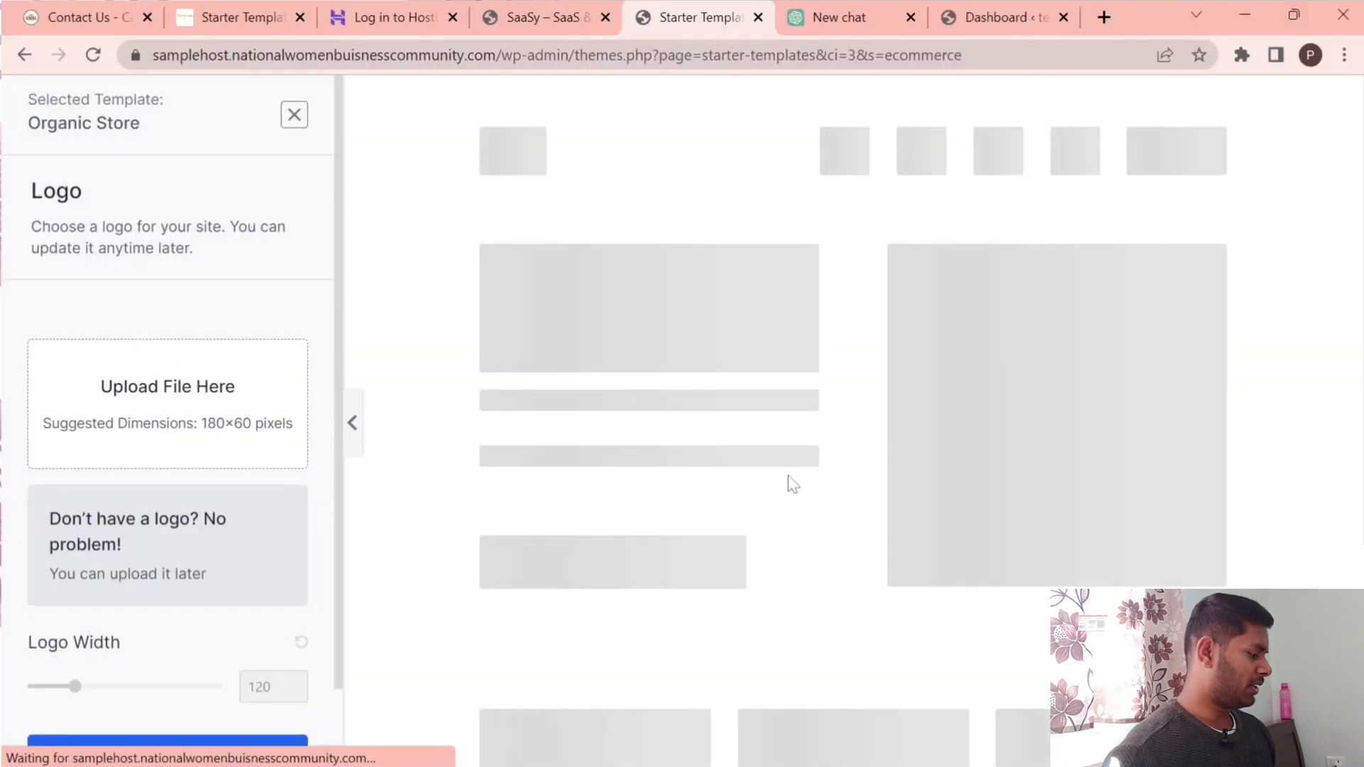
Continue through the Organic Store customisation without uploading a logo, and skip the Update Plugin condition.
{"action": "left_click", "coordinate": [168, 753]}
{"action": "left_click", "coordinate": [206, 568]}
{"action": "left_click", "coordinate": [174, 683]}
{"action": "scroll", "coordinate": [174, 684], "scroll_direction": "down", "scroll_amount": 5}
{"action": "left_click", "coordinate": [194, 646]}
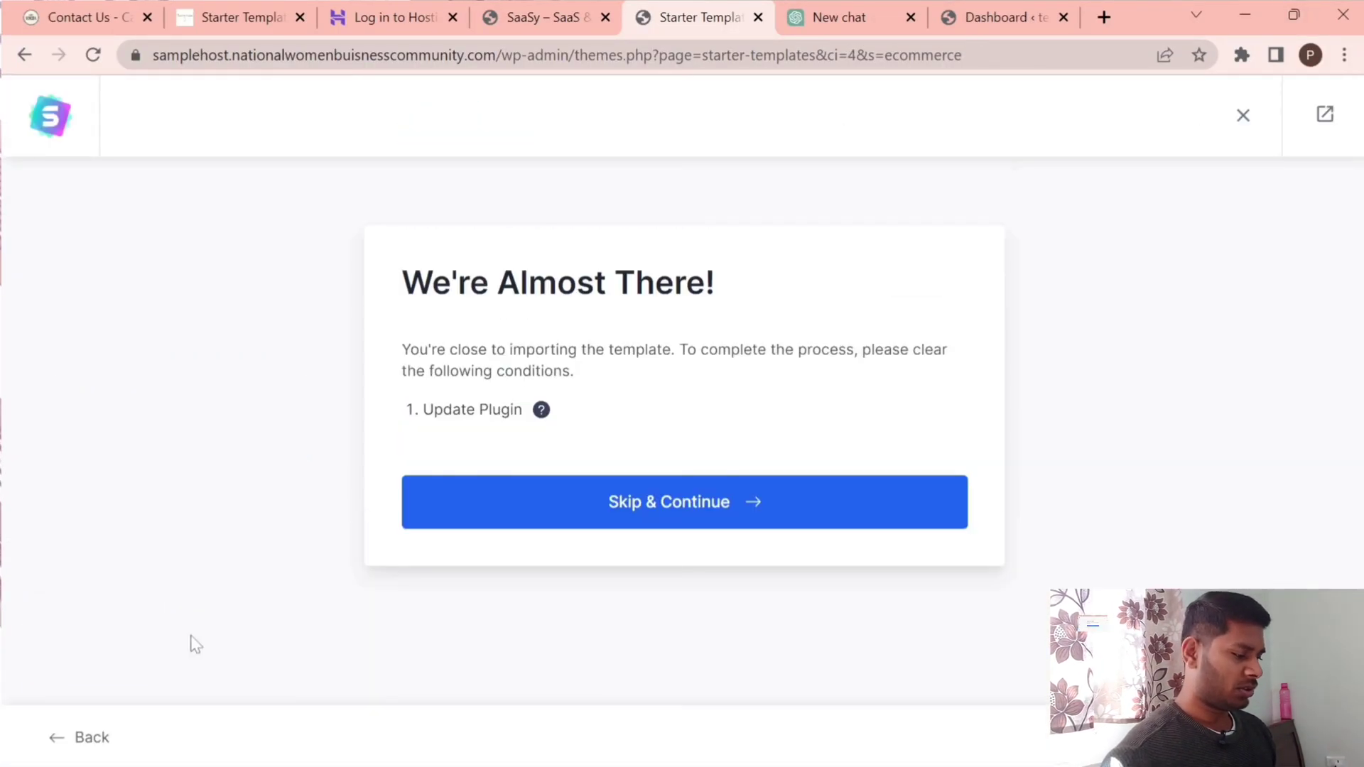
{"action": "left_click", "coordinate": [574, 516]}
Fill in the first name and work email, set the experience level to Intermediate, and submit the form to build the website.
{"action": "scroll", "coordinate": [568, 512], "scroll_direction": "down", "scroll_amount": 3}
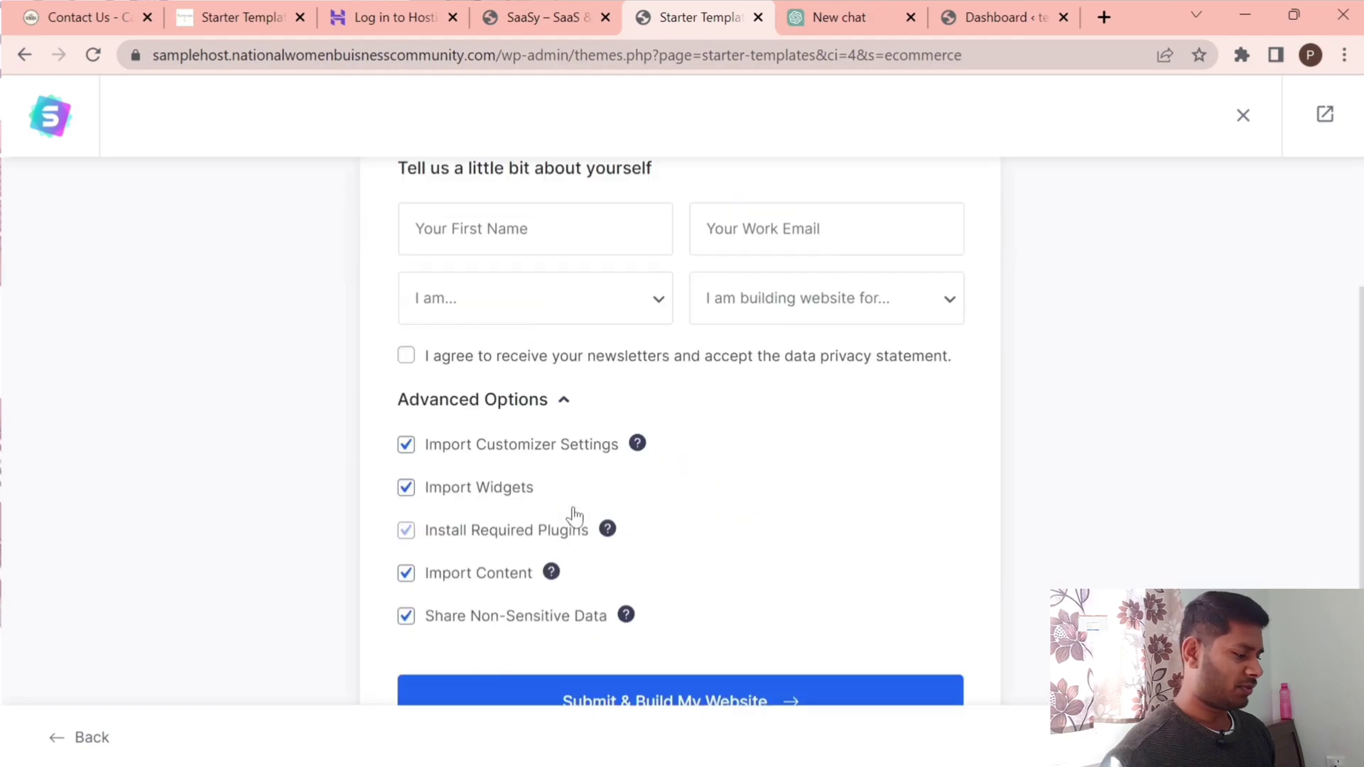
{"action": "left_click", "coordinate": [538, 224]}
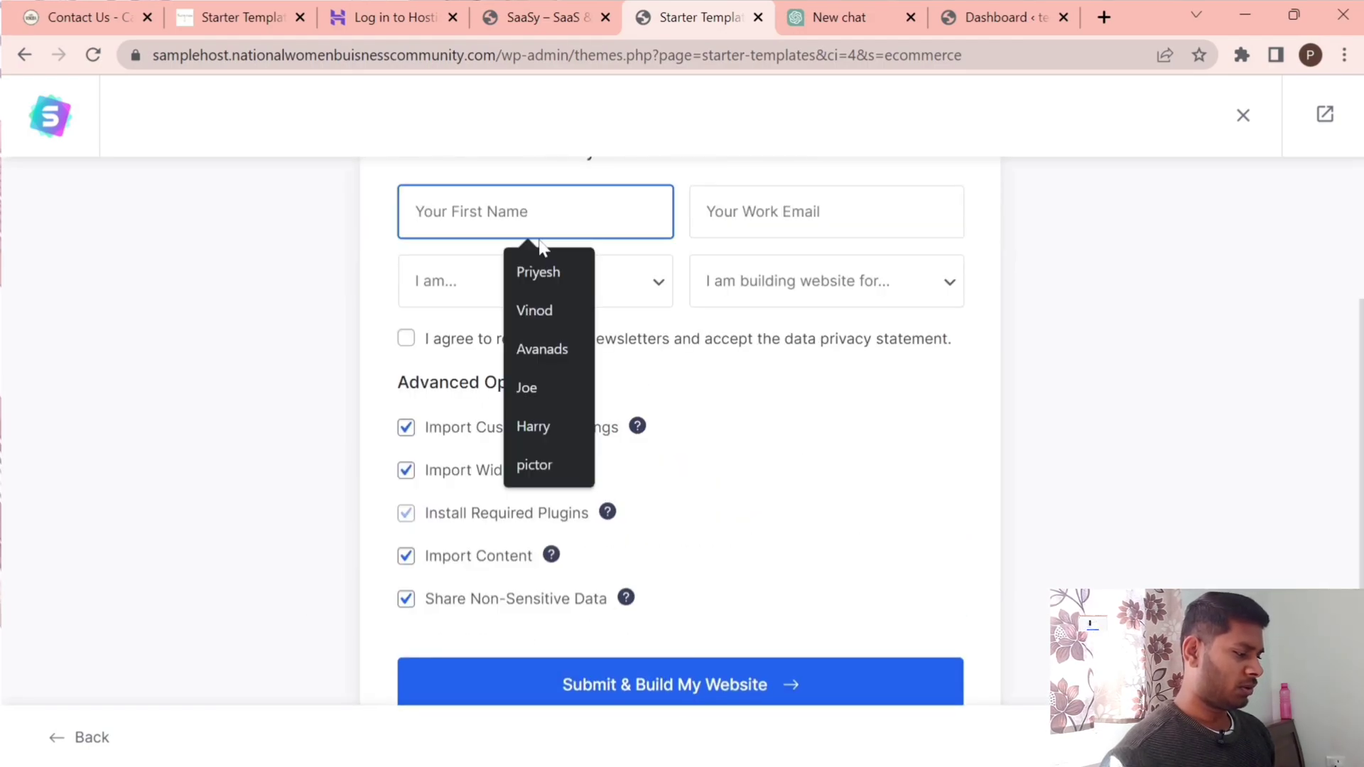
{"action": "left_click", "coordinate": [535, 273]}
{"action": "left_click", "coordinate": [817, 212]}
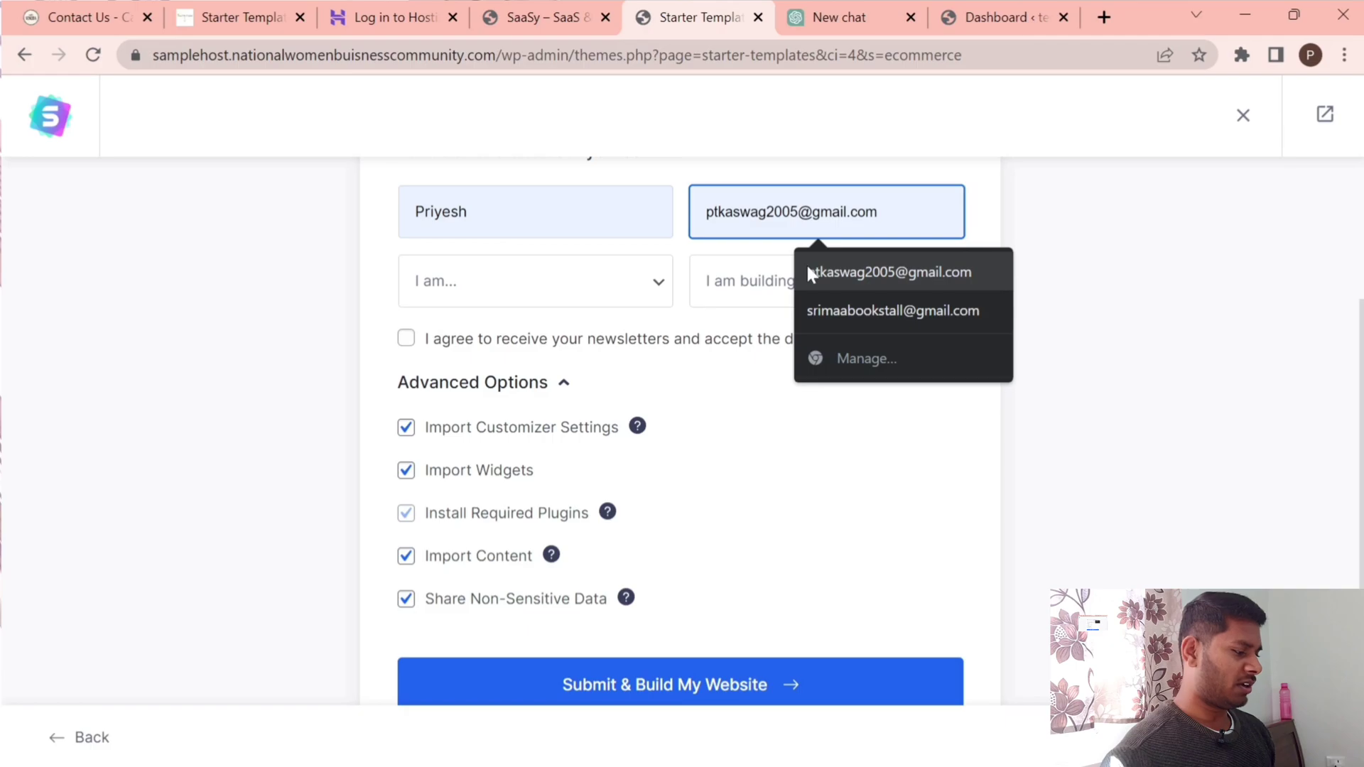
{"action": "left_click", "coordinate": [805, 267]}
{"action": "left_click", "coordinate": [546, 281]}
{"action": "left_click", "coordinate": [560, 354]}
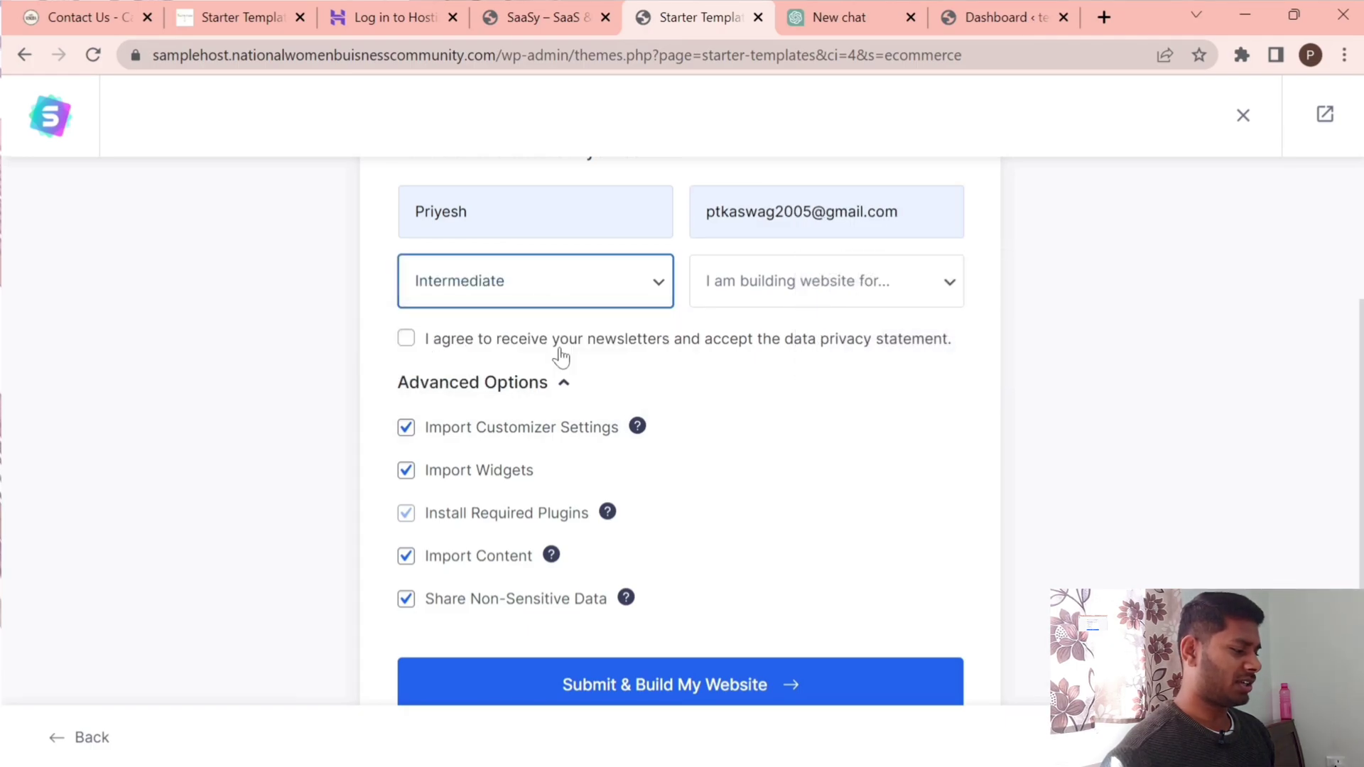
{"action": "left_click", "coordinate": [529, 681]}
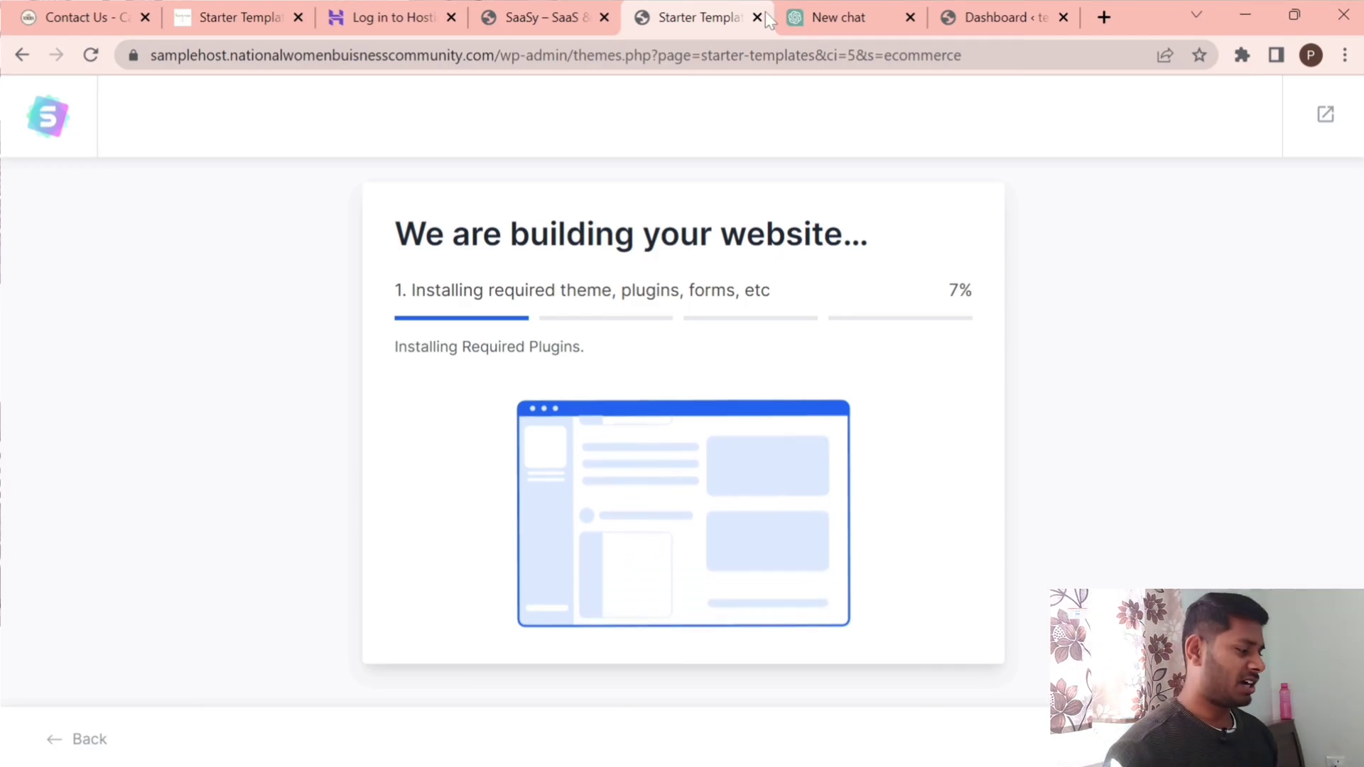
Switch to ChatGPT, reload the page and send the prompt "create a wire frame for a ecommerce website".
{"action": "left_click", "coordinate": [838, 17]}
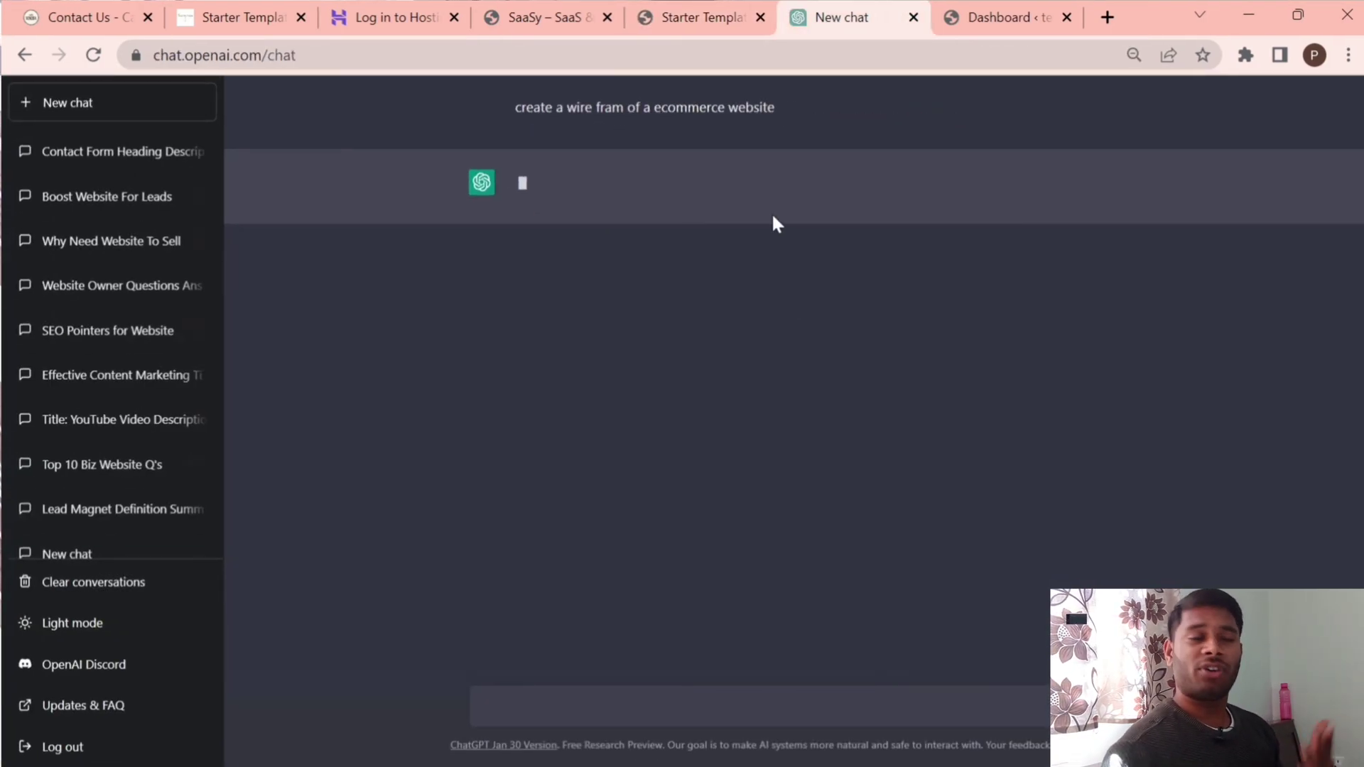
{"action": "left_click", "coordinate": [700, 17]}
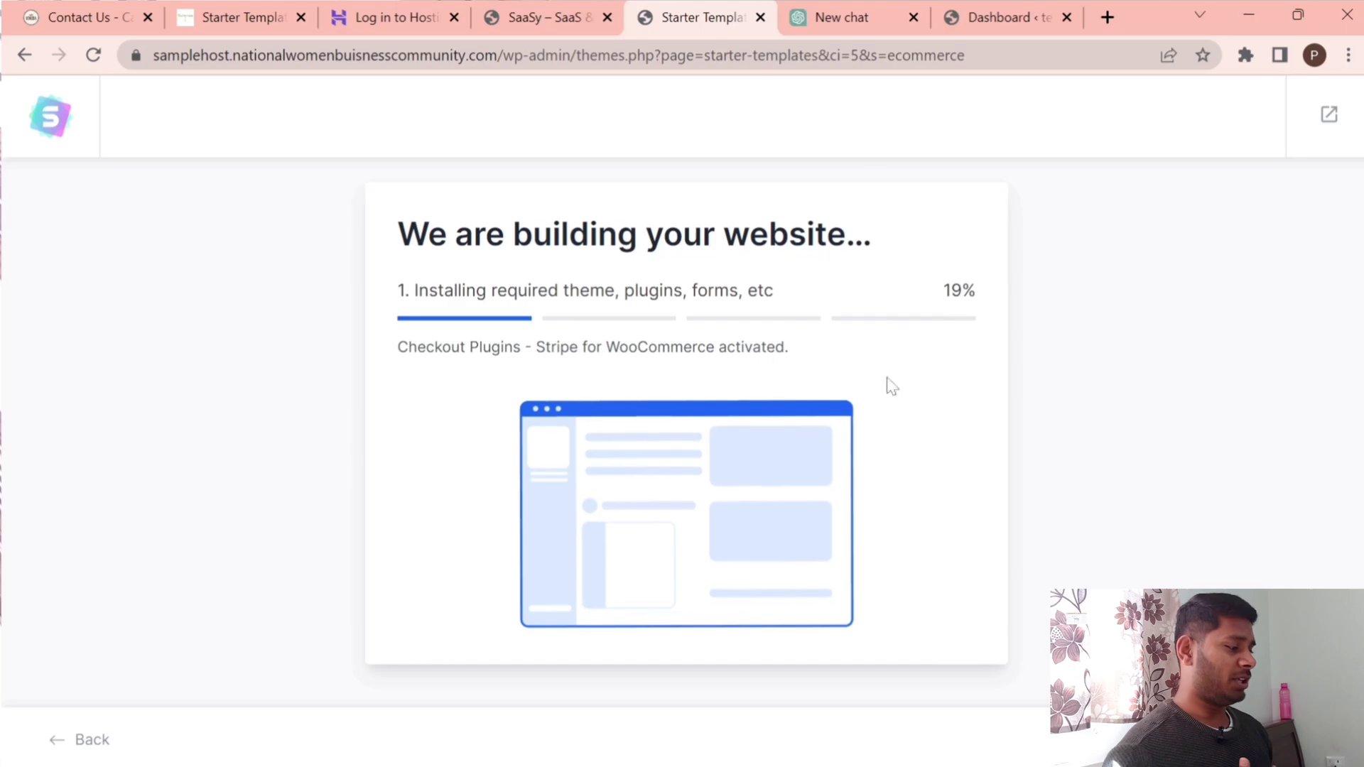
{"action": "left_click", "coordinate": [842, 17]}
{"action": "key", "text": "F5"}
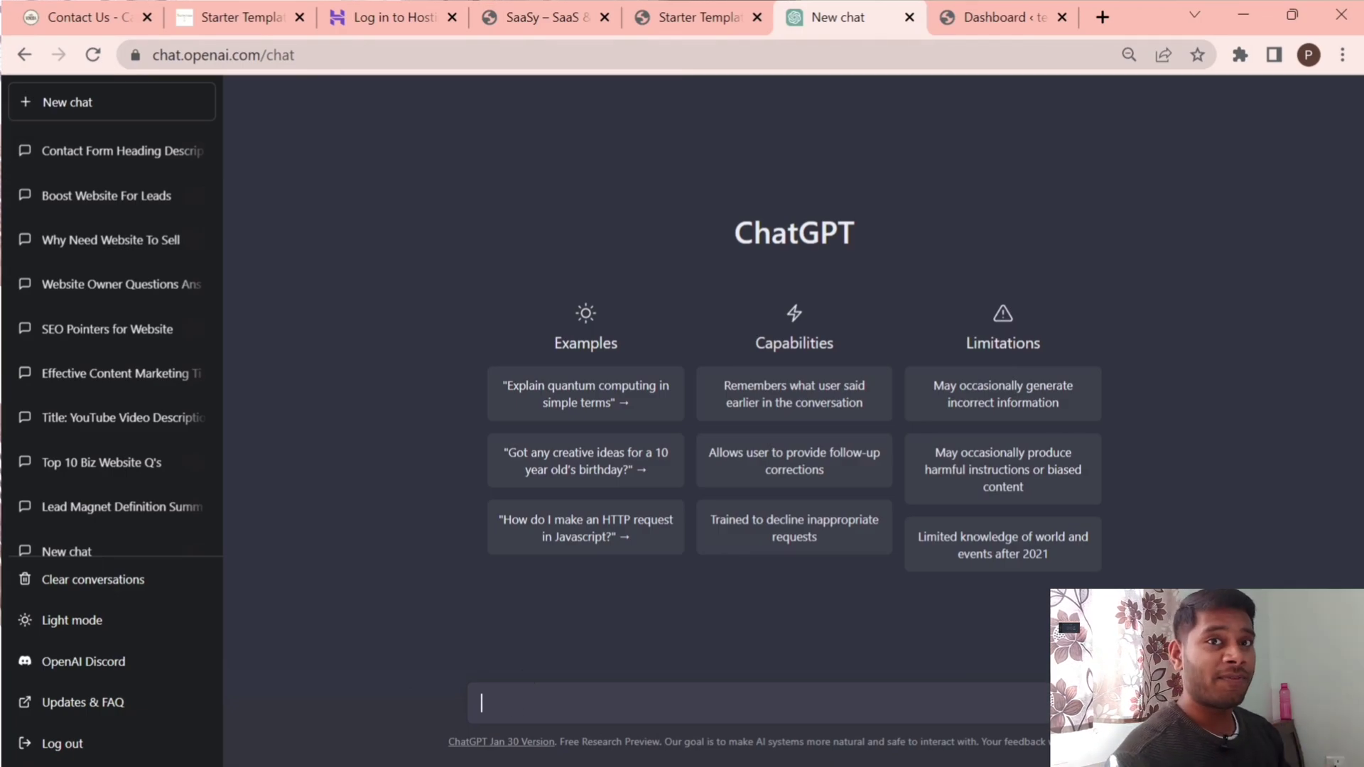
{"action": "type", "text": "create a"}
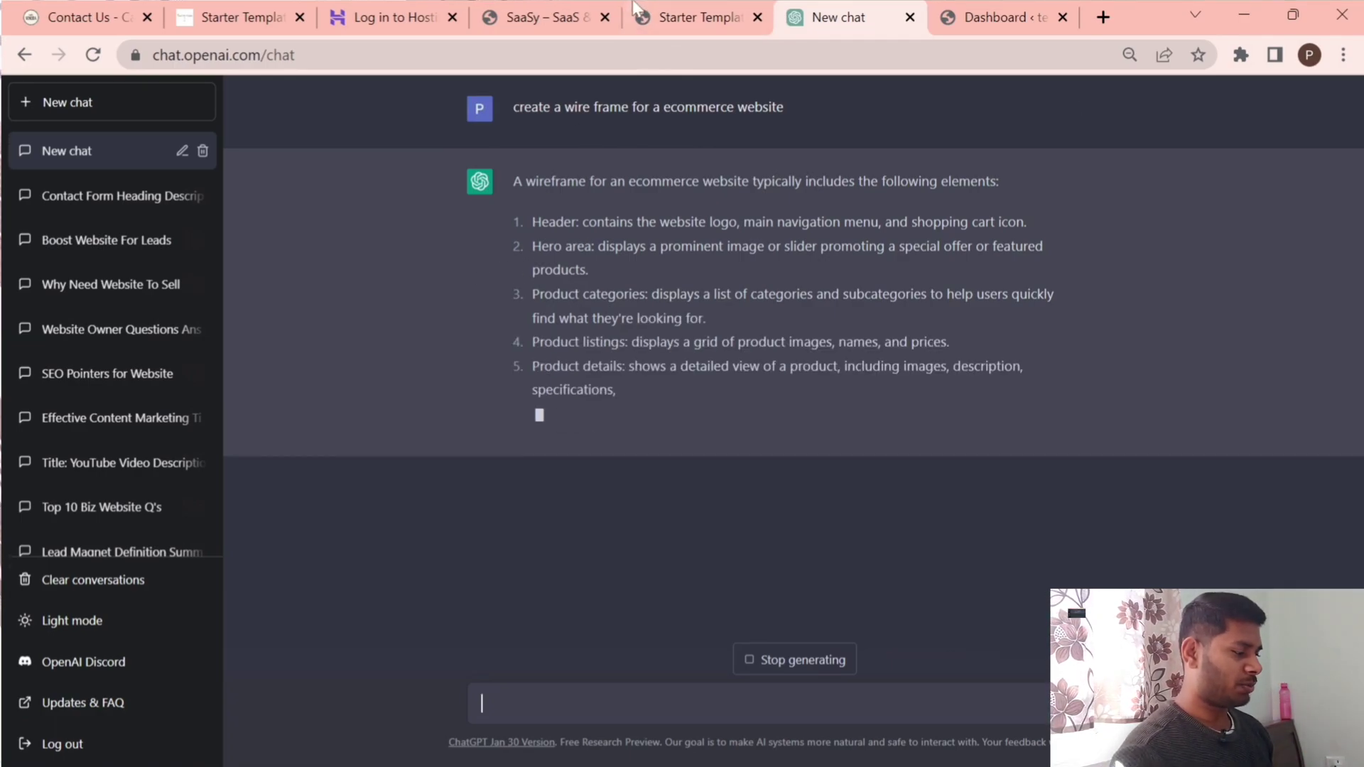
Open the newly built website from the Starter Templates completion page and check ChatGPT's wireframe answer.
{"action": "left_click", "coordinate": [655, 14]}
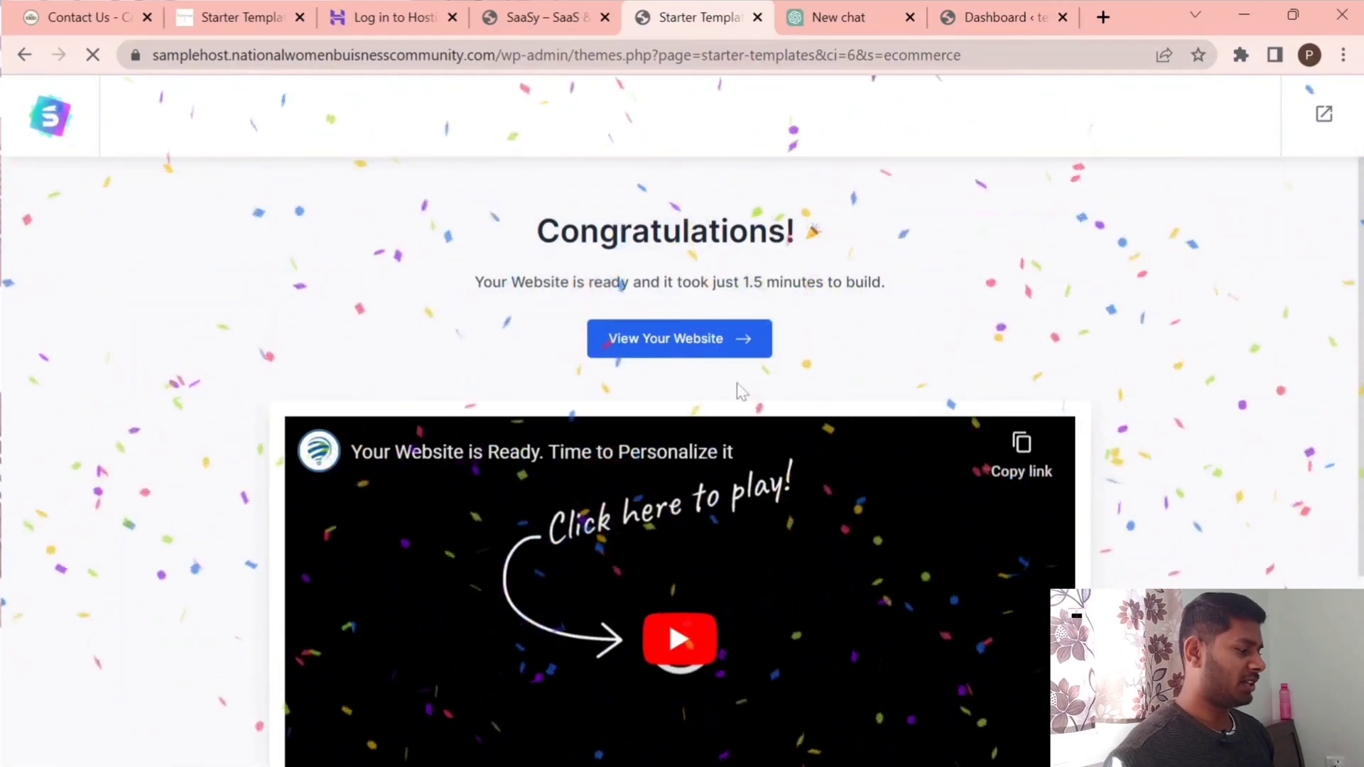
{"action": "left_click", "coordinate": [658, 339]}
{"action": "left_click", "coordinate": [845, 9]}
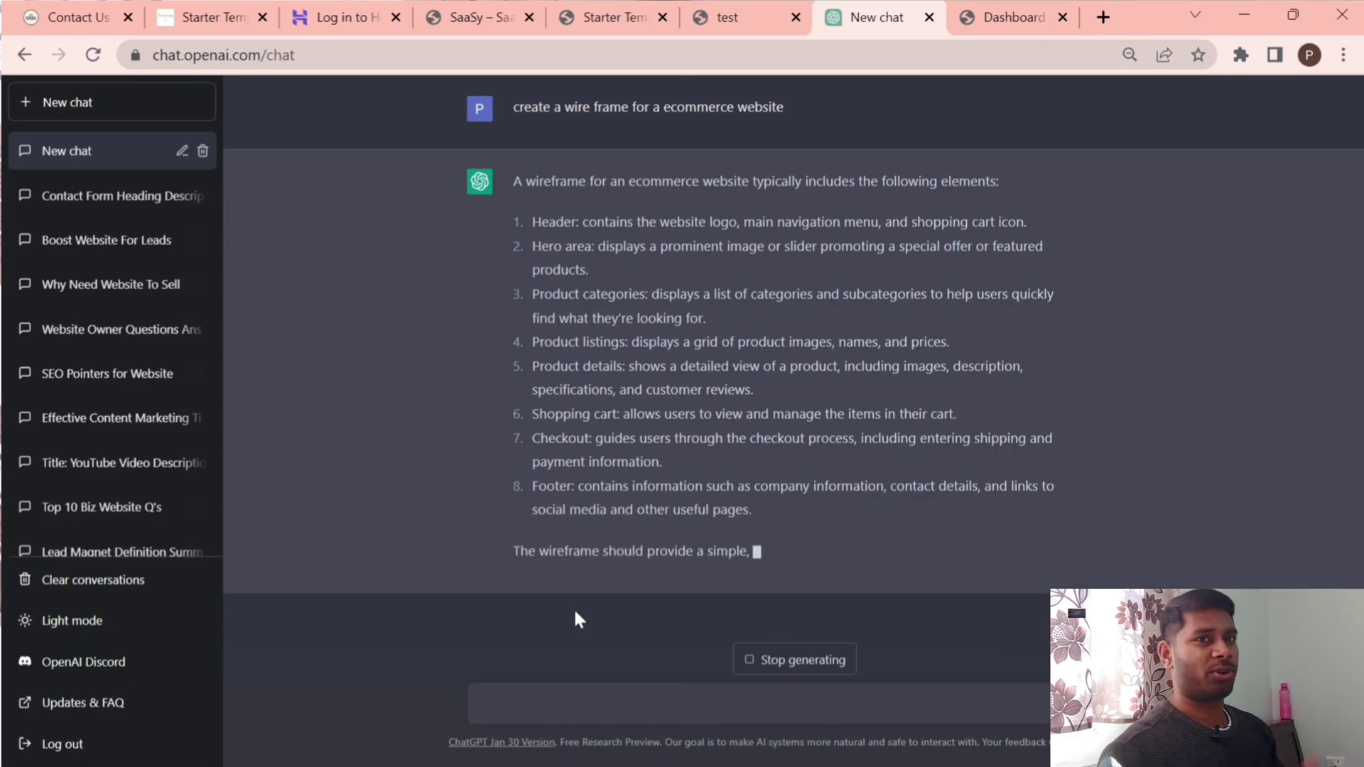
Examine the generated homepage's header menu, hero area, product listings and customer reviews.
{"action": "left_click", "coordinate": [731, 17]}
{"action": "scroll", "coordinate": [594, 484], "scroll_direction": "down", "scroll_amount": 10}
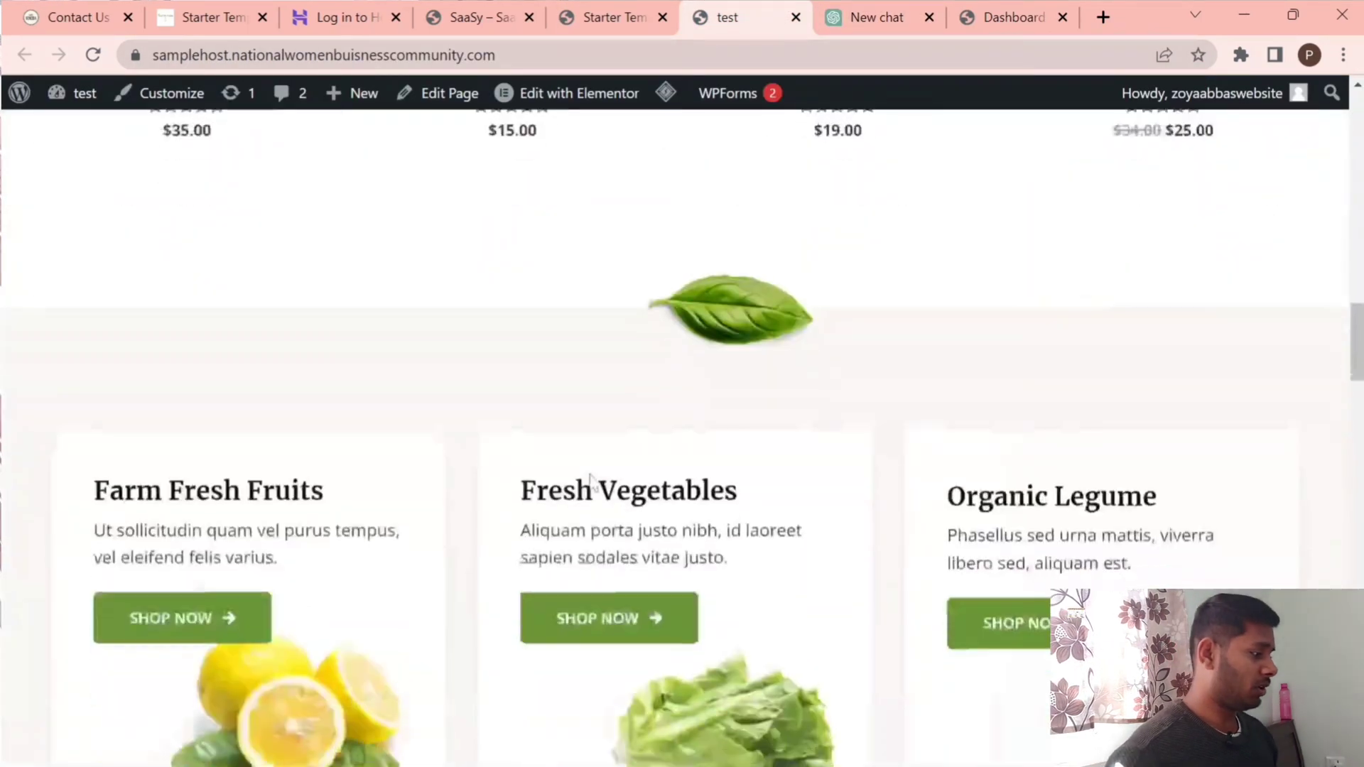
{"action": "scroll", "coordinate": [591, 482], "scroll_direction": "up", "scroll_amount": 15}
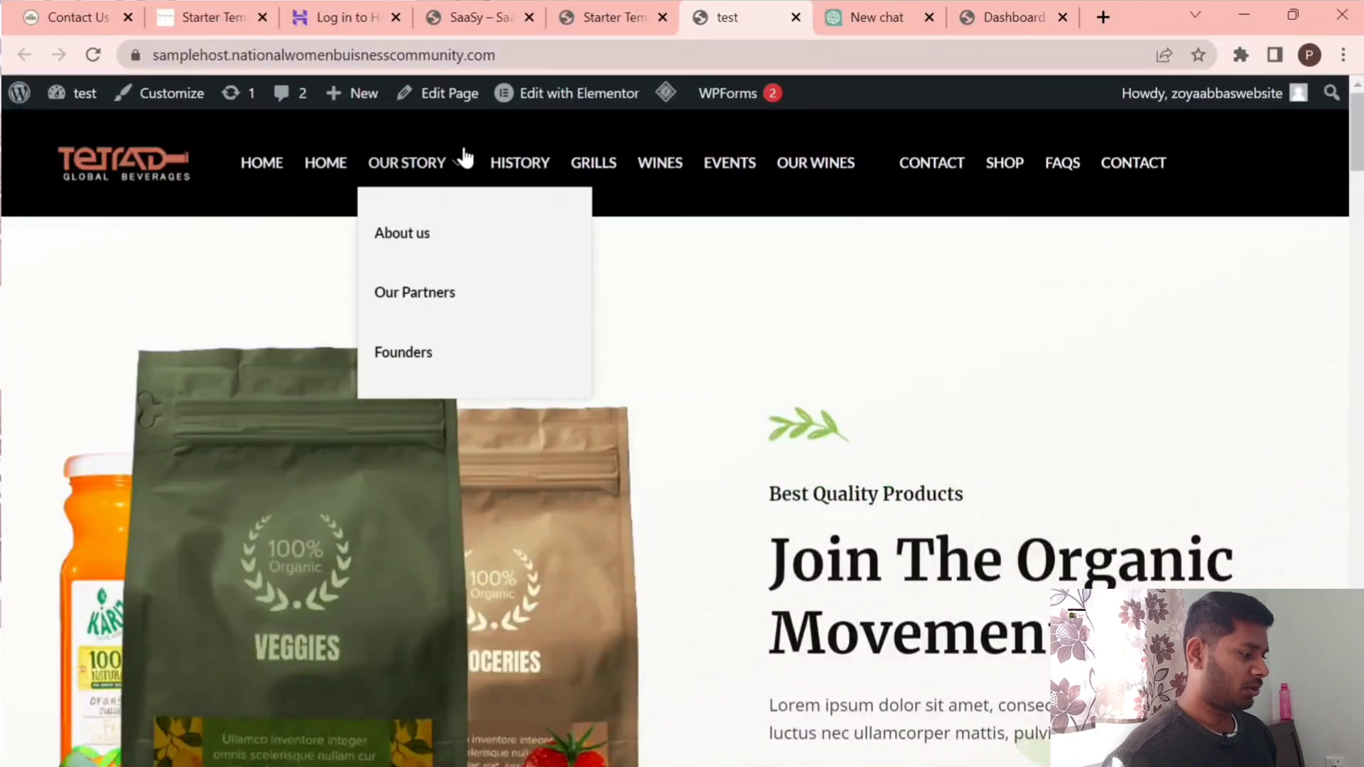
{"action": "scroll", "coordinate": [518, 547], "scroll_direction": "down", "scroll_amount": 8}
{"action": "scroll", "coordinate": [520, 542], "scroll_direction": "up", "scroll_amount": 10}
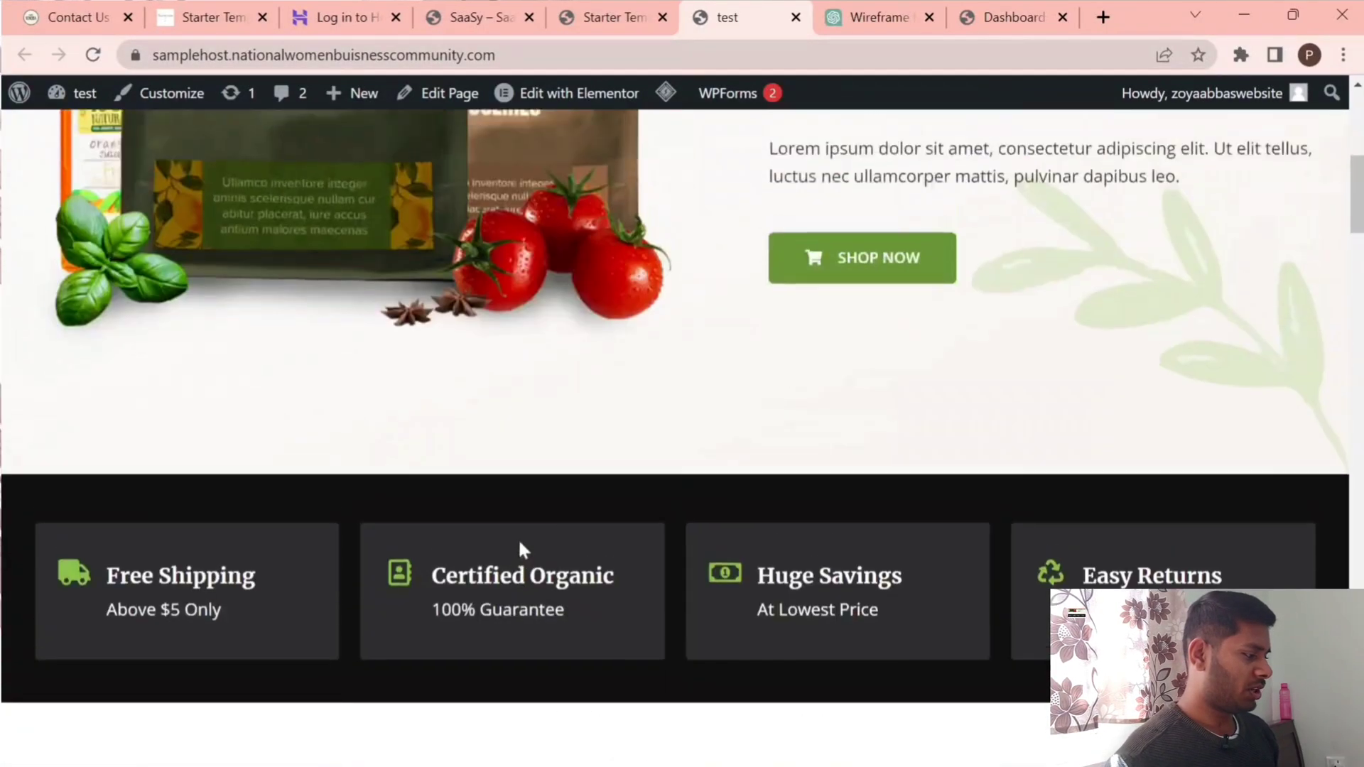
{"action": "scroll", "coordinate": [970, 268], "scroll_direction": "down", "scroll_amount": 15}
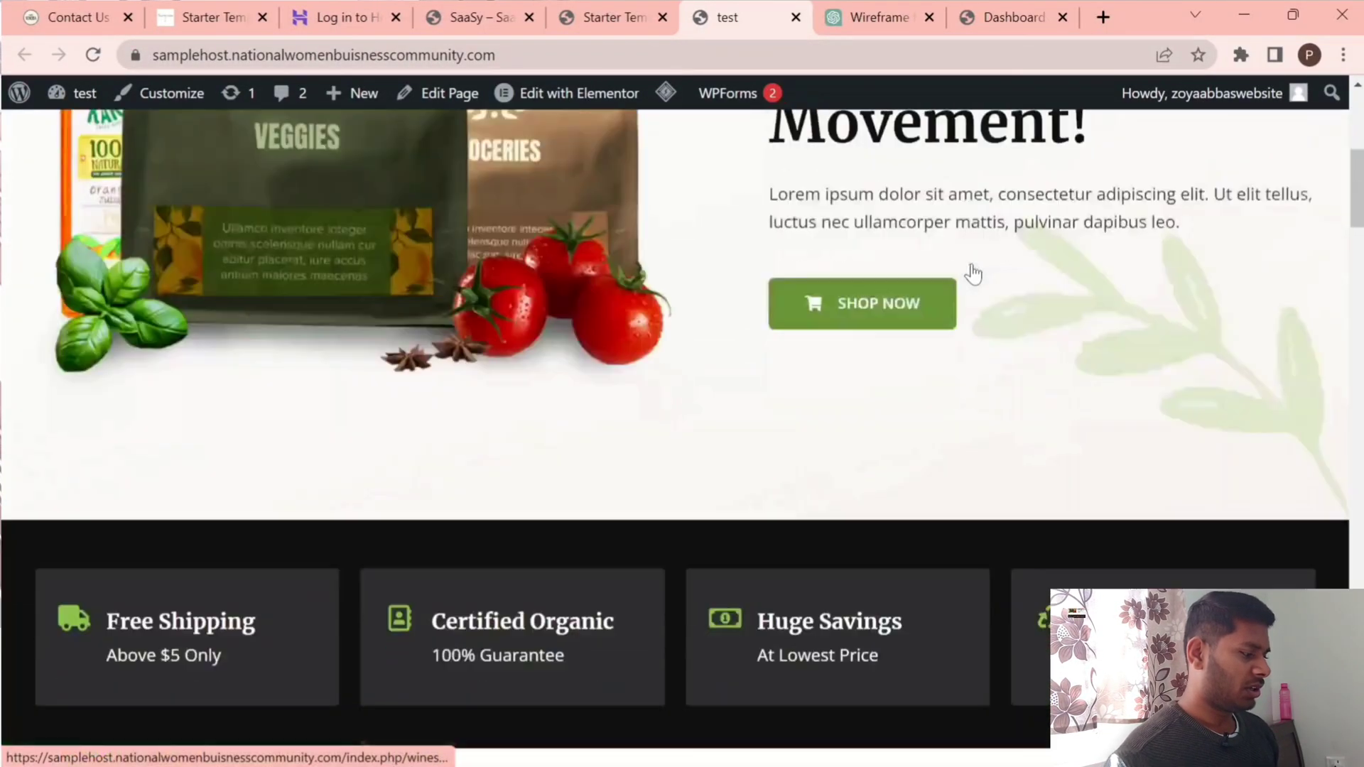
{"action": "scroll", "coordinate": [976, 272], "scroll_direction": "up", "scroll_amount": 6}
{"action": "scroll", "coordinate": [975, 272], "scroll_direction": "down", "scroll_amount": 5}
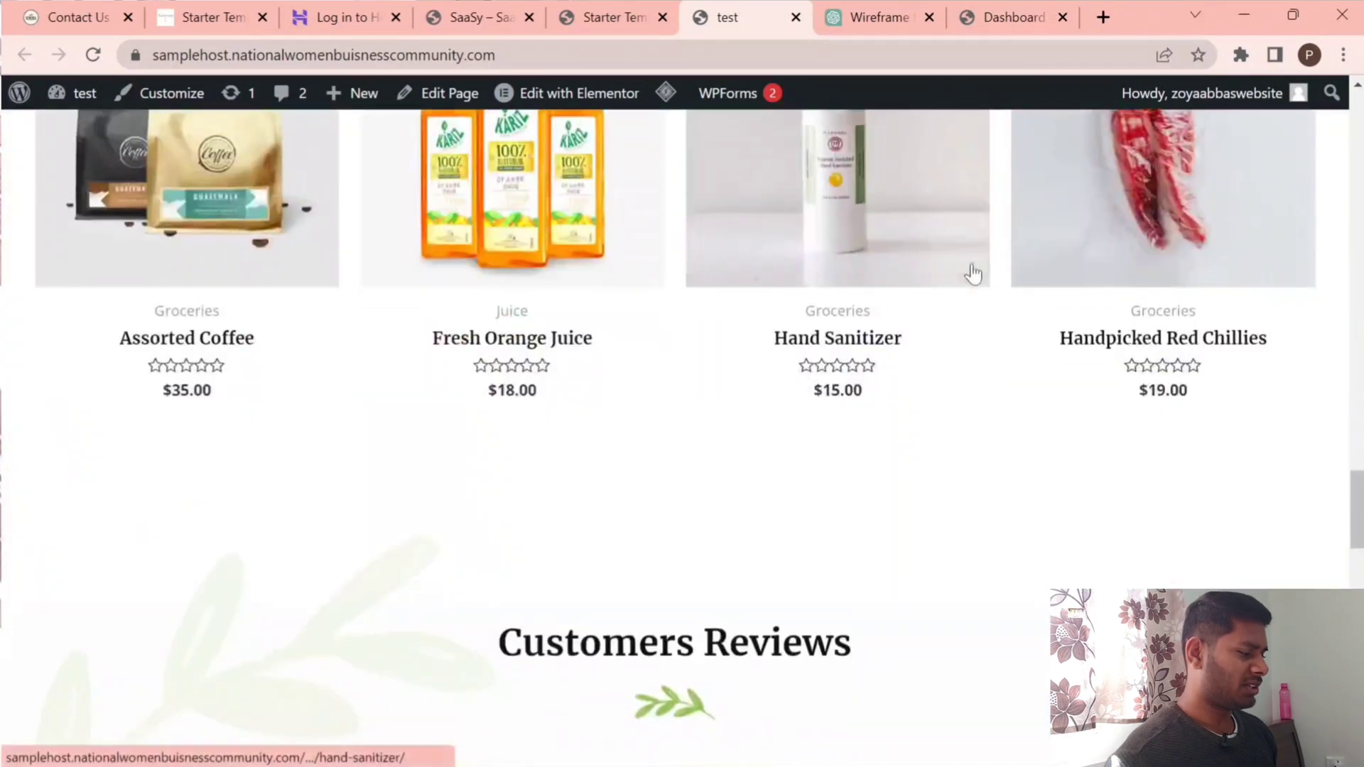
{"action": "scroll", "coordinate": [977, 273], "scroll_direction": "up", "scroll_amount": 15}
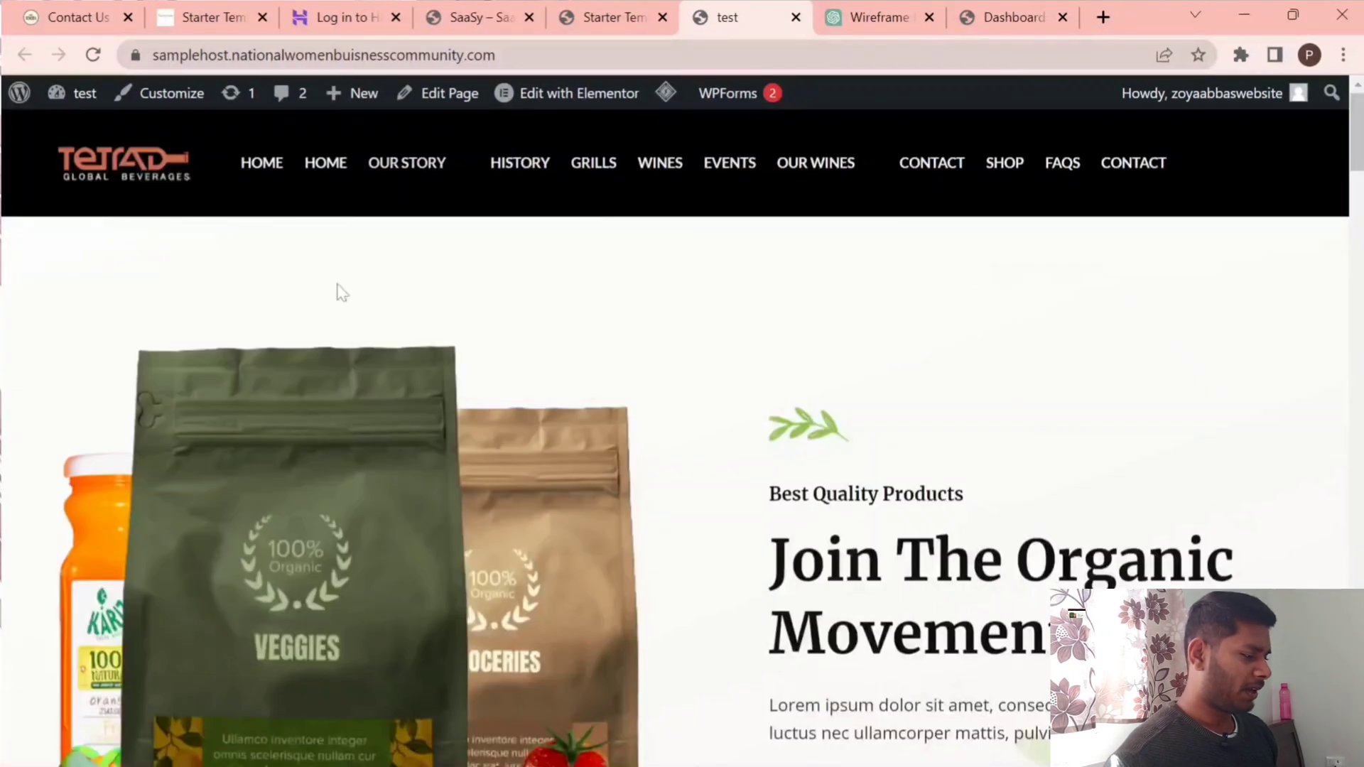
{"action": "scroll", "coordinate": [317, 608], "scroll_direction": "down", "scroll_amount": 5}
{"action": "scroll", "coordinate": [488, 398], "scroll_direction": "up", "scroll_amount": 5}
Highlight the hero heading "Join The Organic Movement!" on the generated homepage.
{"action": "left_click", "coordinate": [879, 17]}
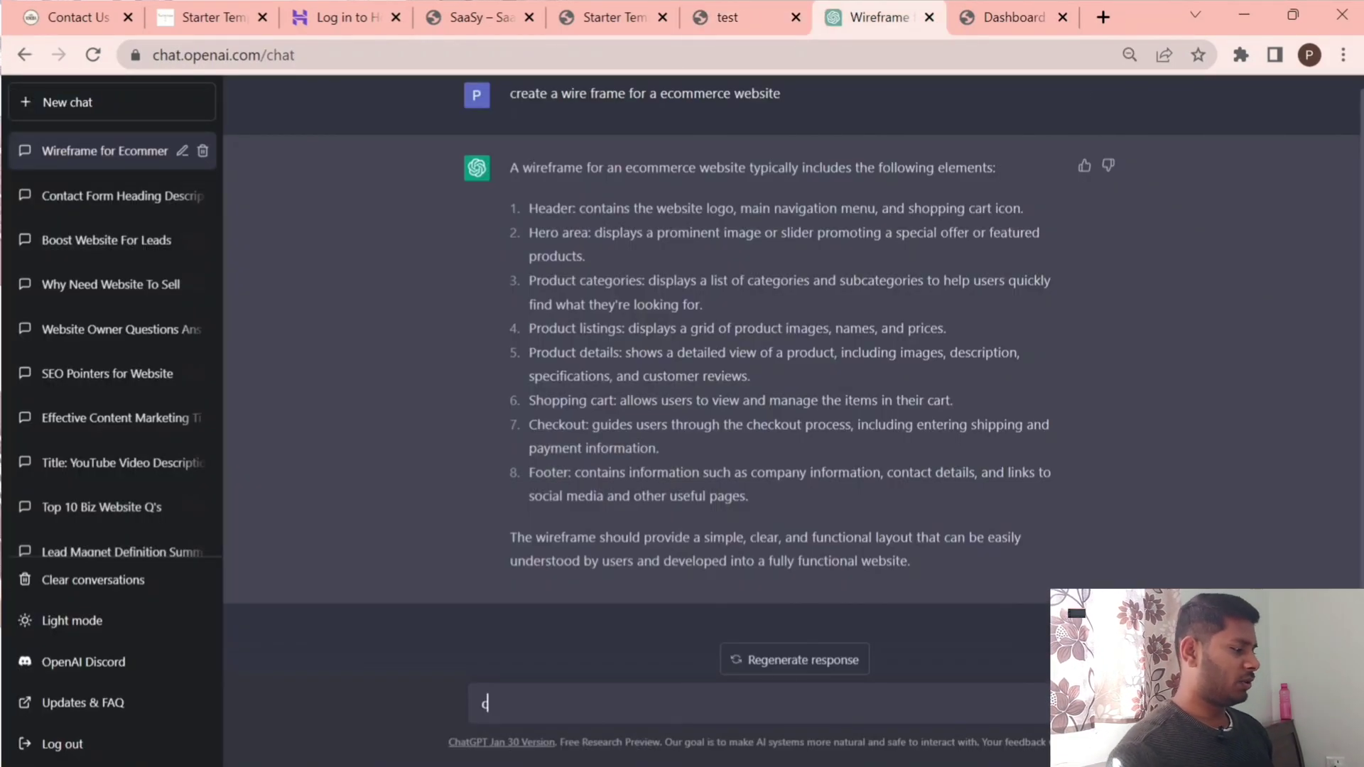
{"action": "left_click", "coordinate": [725, 17]}
{"action": "left_click_drag", "start_coordinate": [769, 437], "coordinate": [1102, 515]}
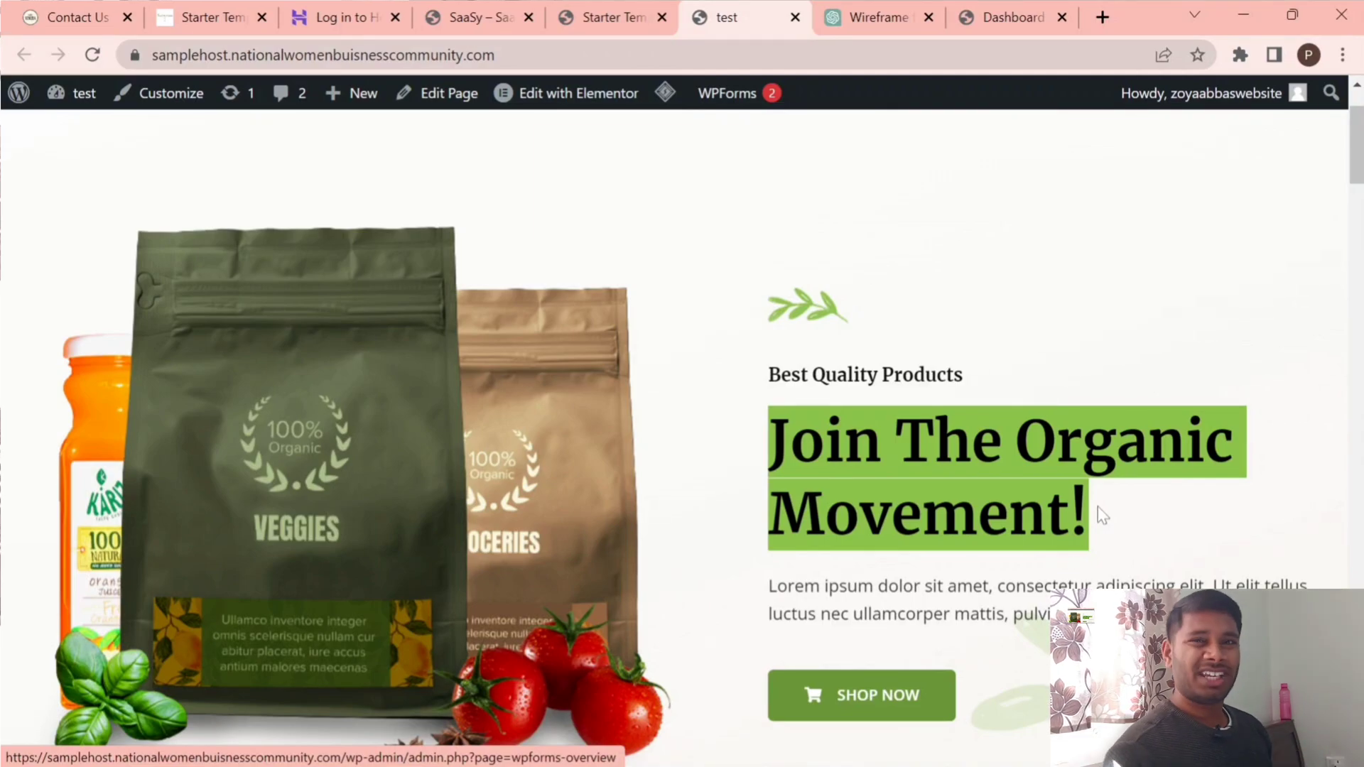
Ask ChatGPT to "write a hook copy for hero section of a organic products website", replacing the unfinished prompt text.
{"action": "left_click", "coordinate": [880, 17]}
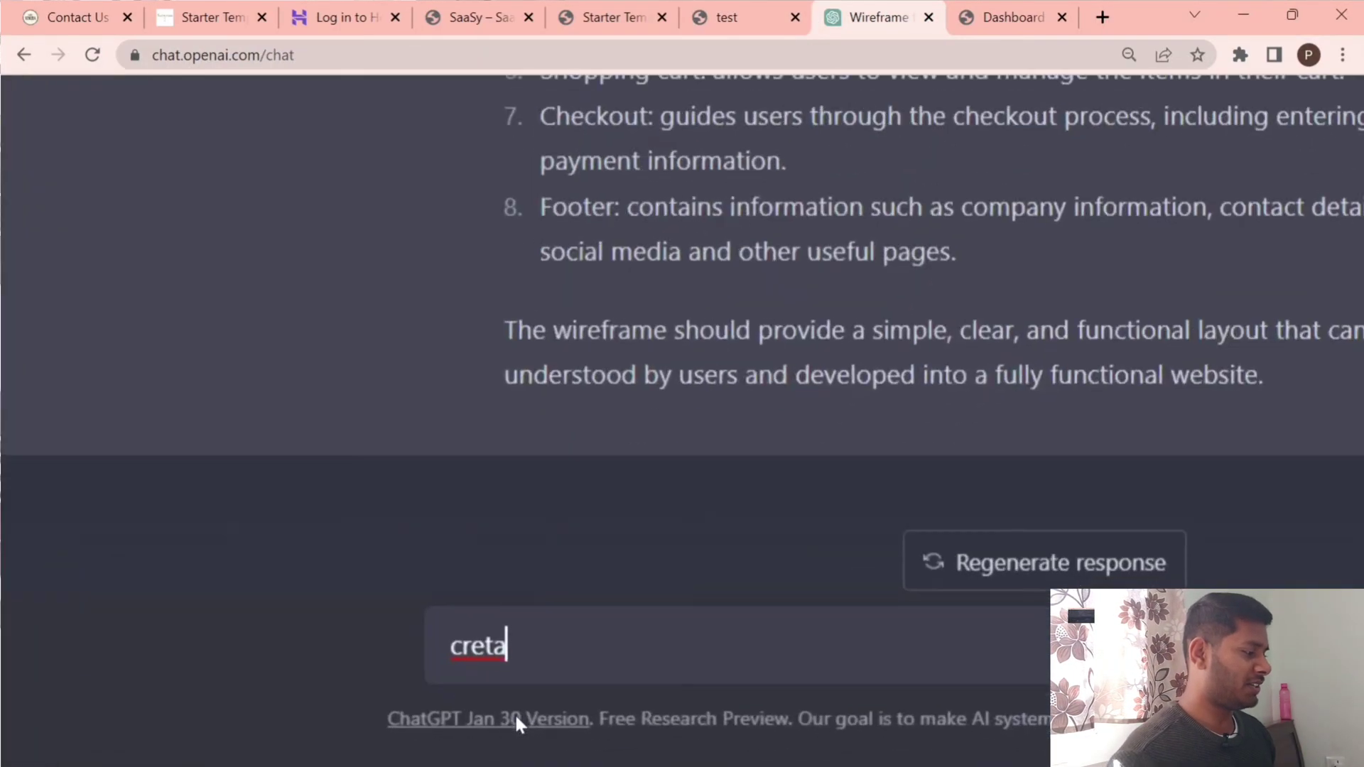
{"action": "key", "text": "BackSpace"}
{"action": "key", "text": "BackSpace"}
{"action": "key", "text": "BackSpace"}
{"action": "key", "text": "BackSpace"}
{"action": "key", "text": "BackSpace"}
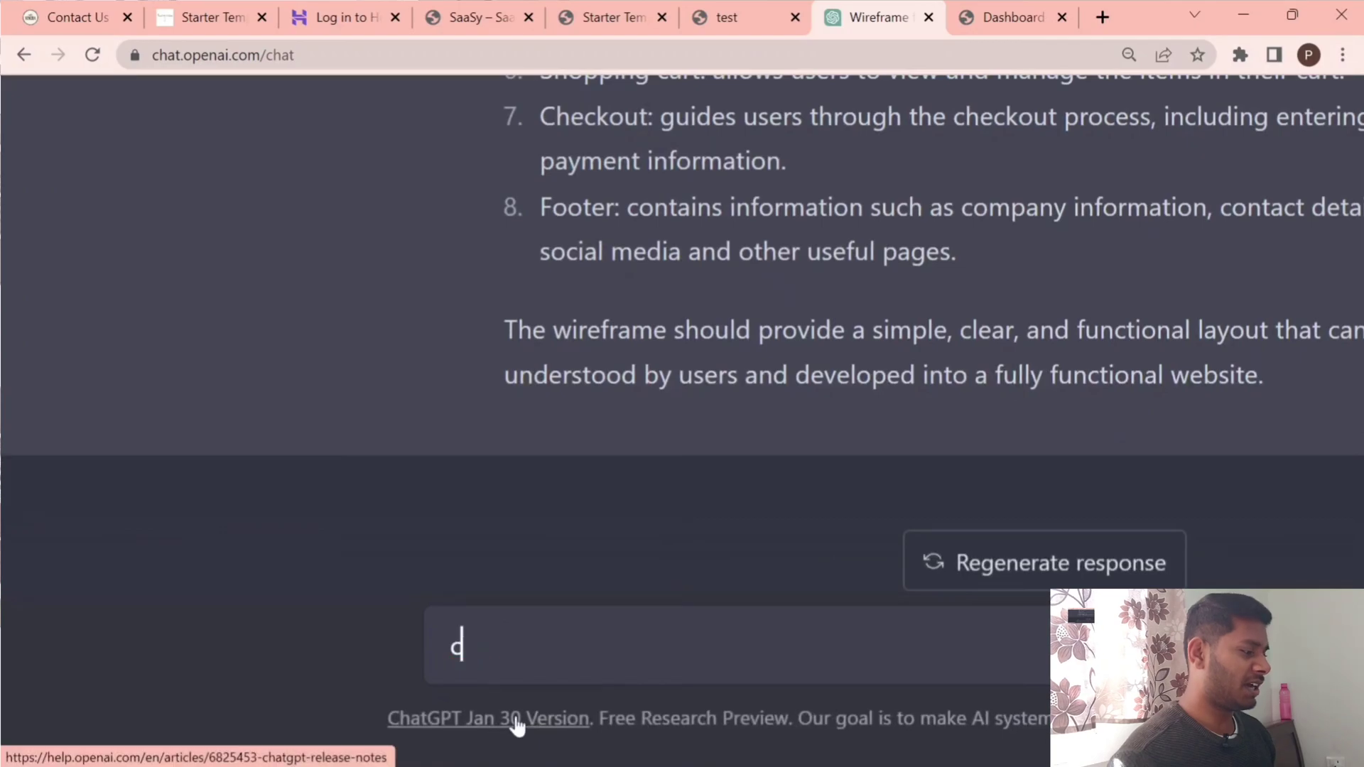
{"action": "type", "text": "wr"}
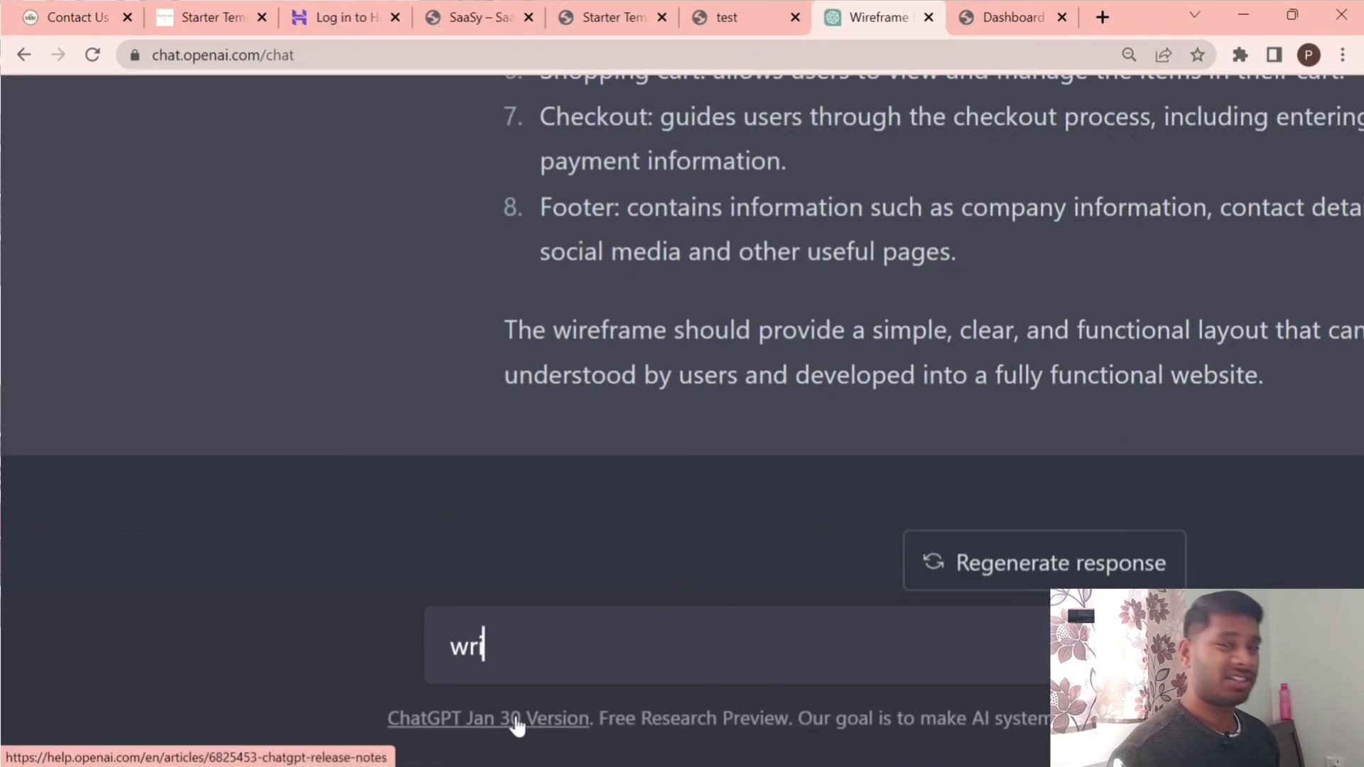
{"action": "type", "text": "ite a"}
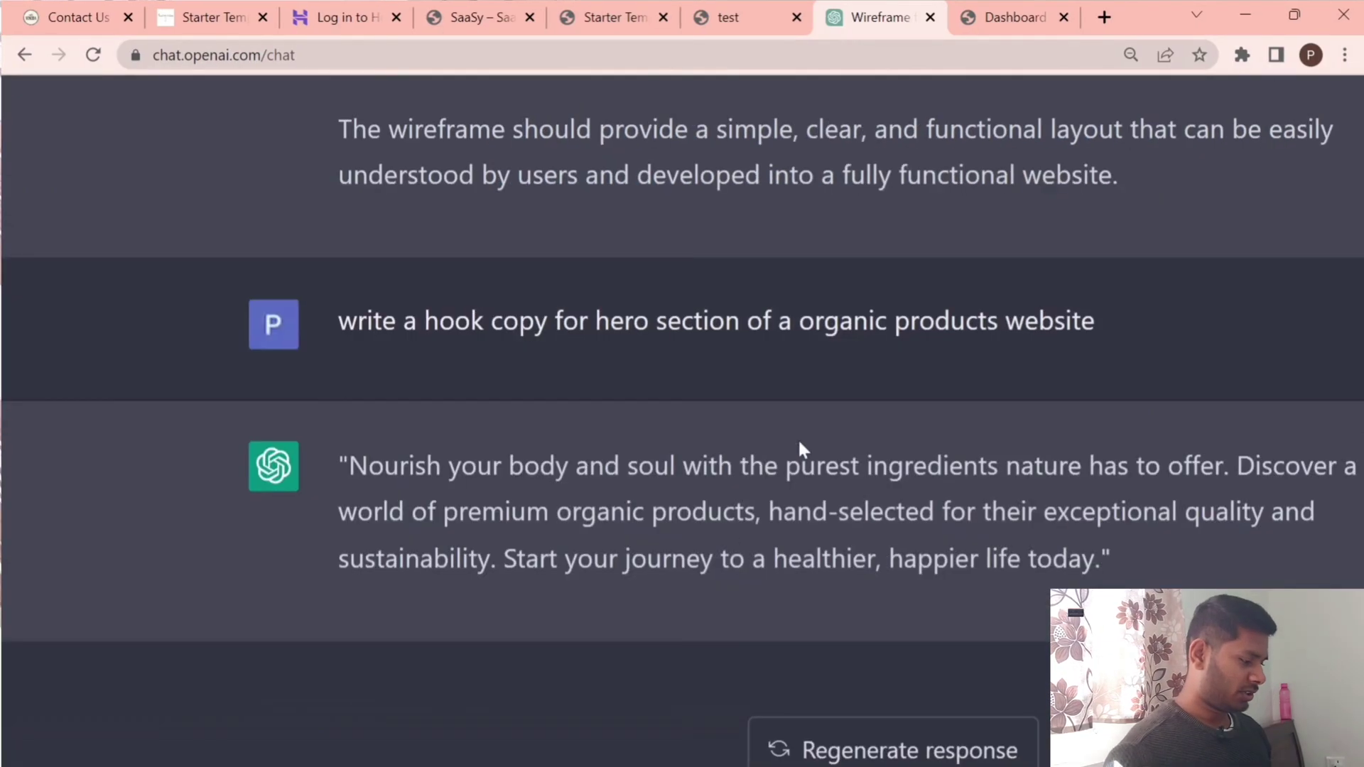
Stop the reply to the mistyped follow-up and request a shorter hook copy with the prompt "in one line".
{"action": "key", "text": "ctrl+minus"}
{"action": "key", "text": "ctrl+minus"}
{"action": "key", "text": "ctrl+minus"}
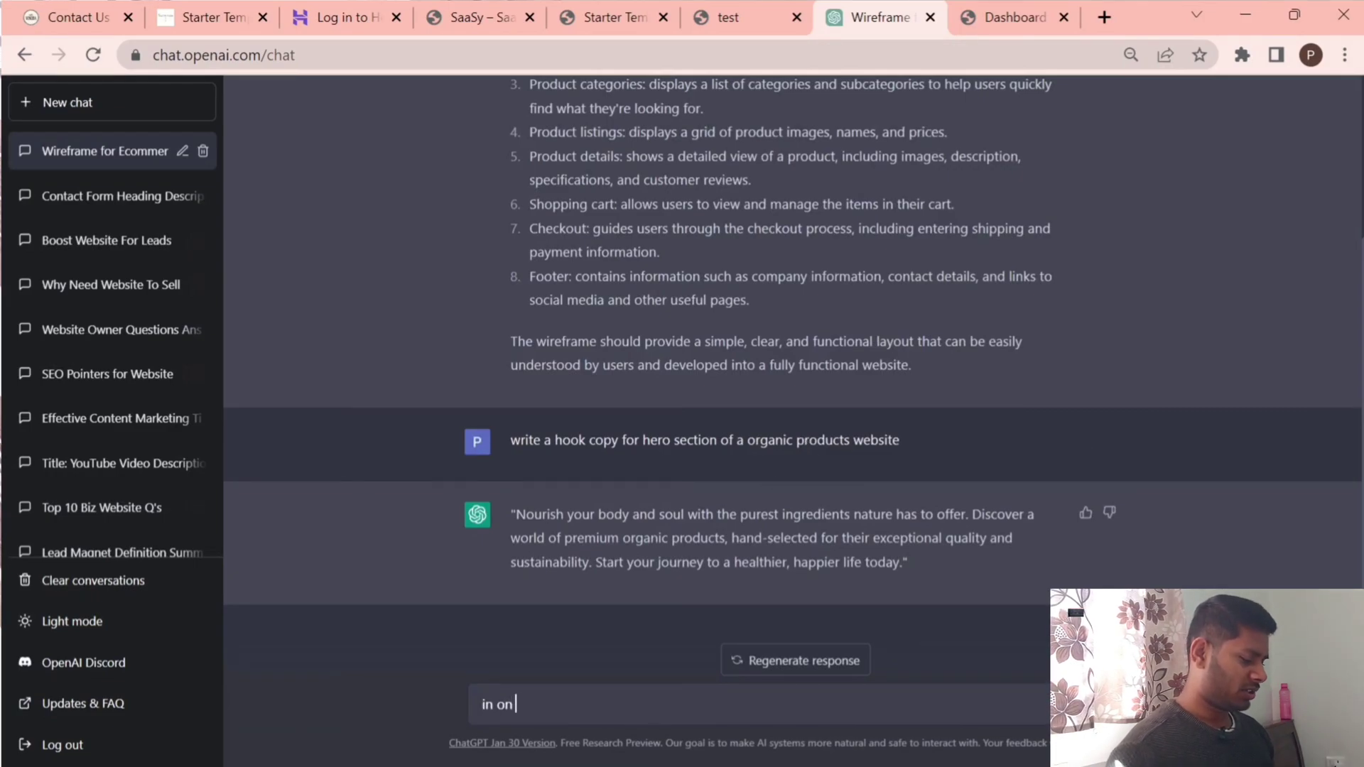
{"action": "key", "text": "Return"}
{"action": "type", "text": "in"}
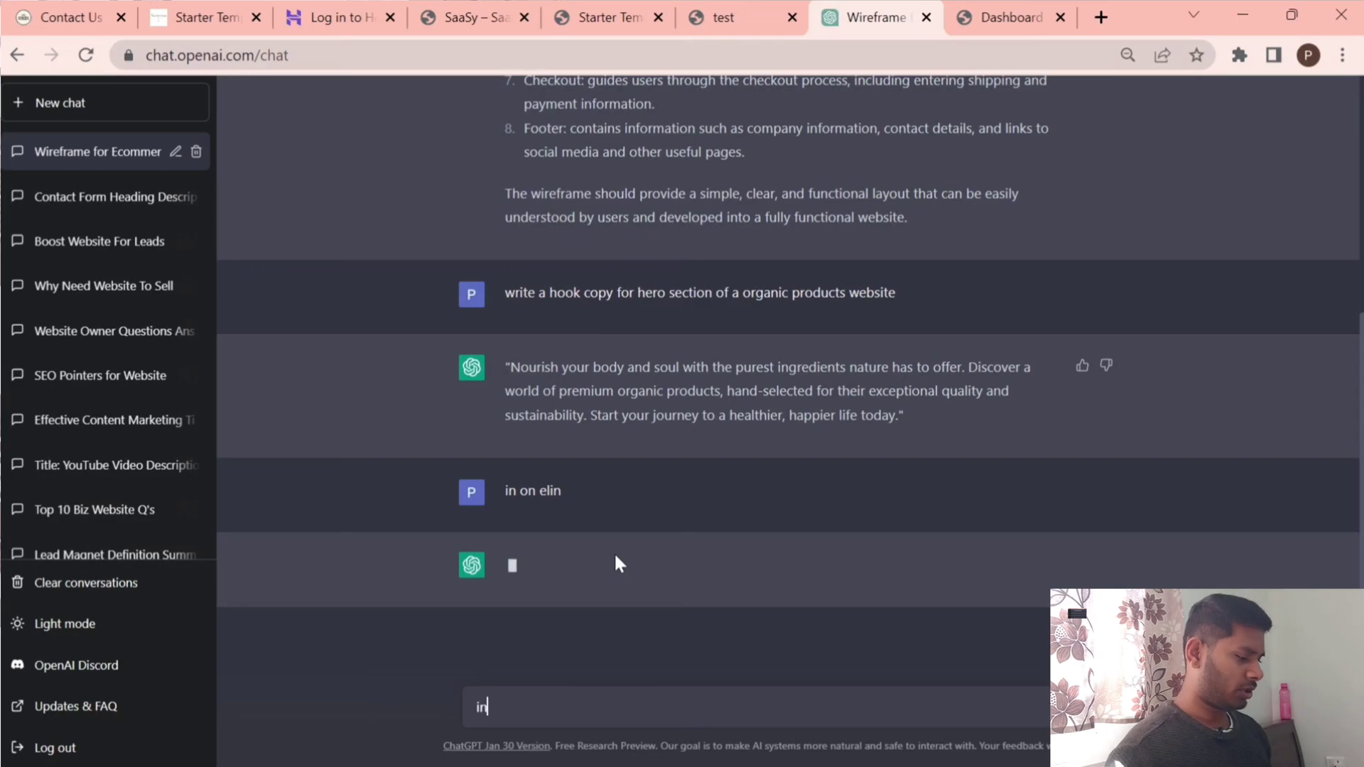
{"action": "type", "text": " one line'="}
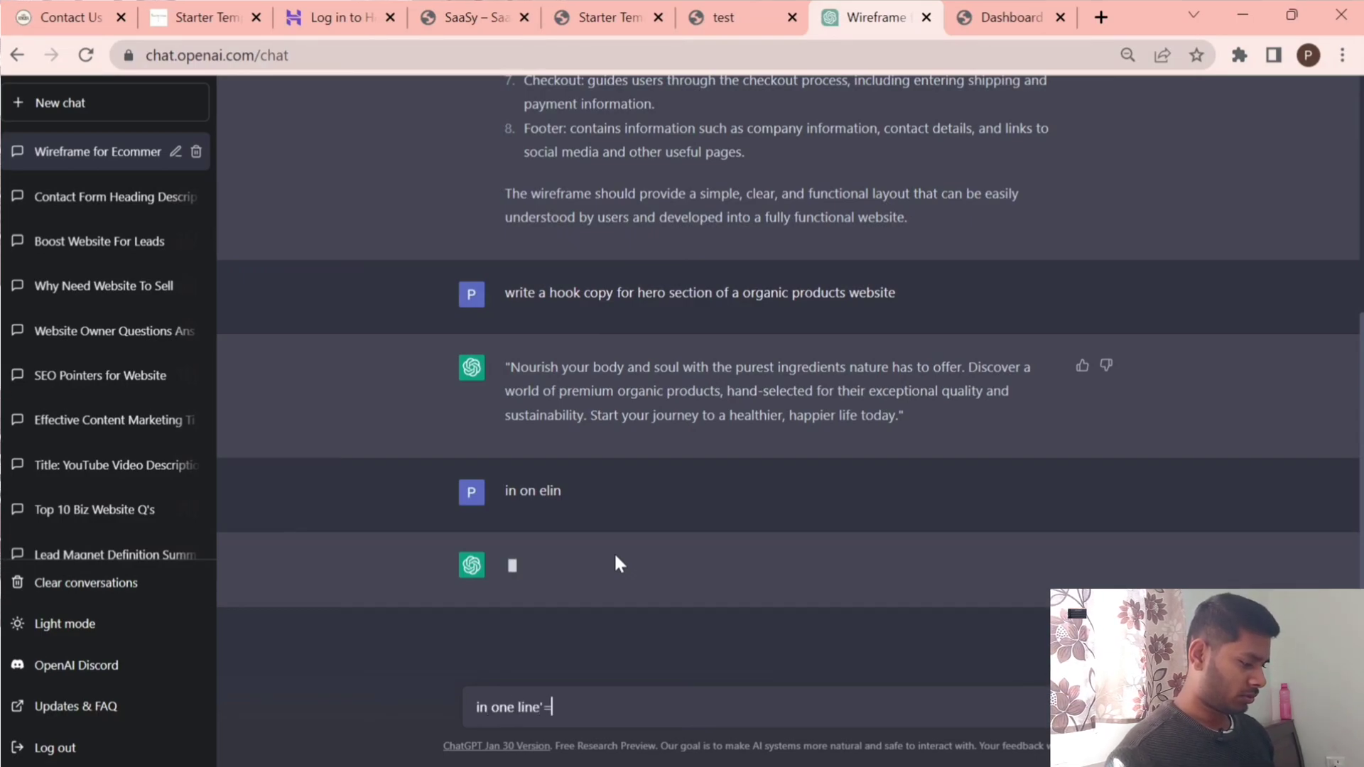
{"action": "key", "text": "BackSpace"}
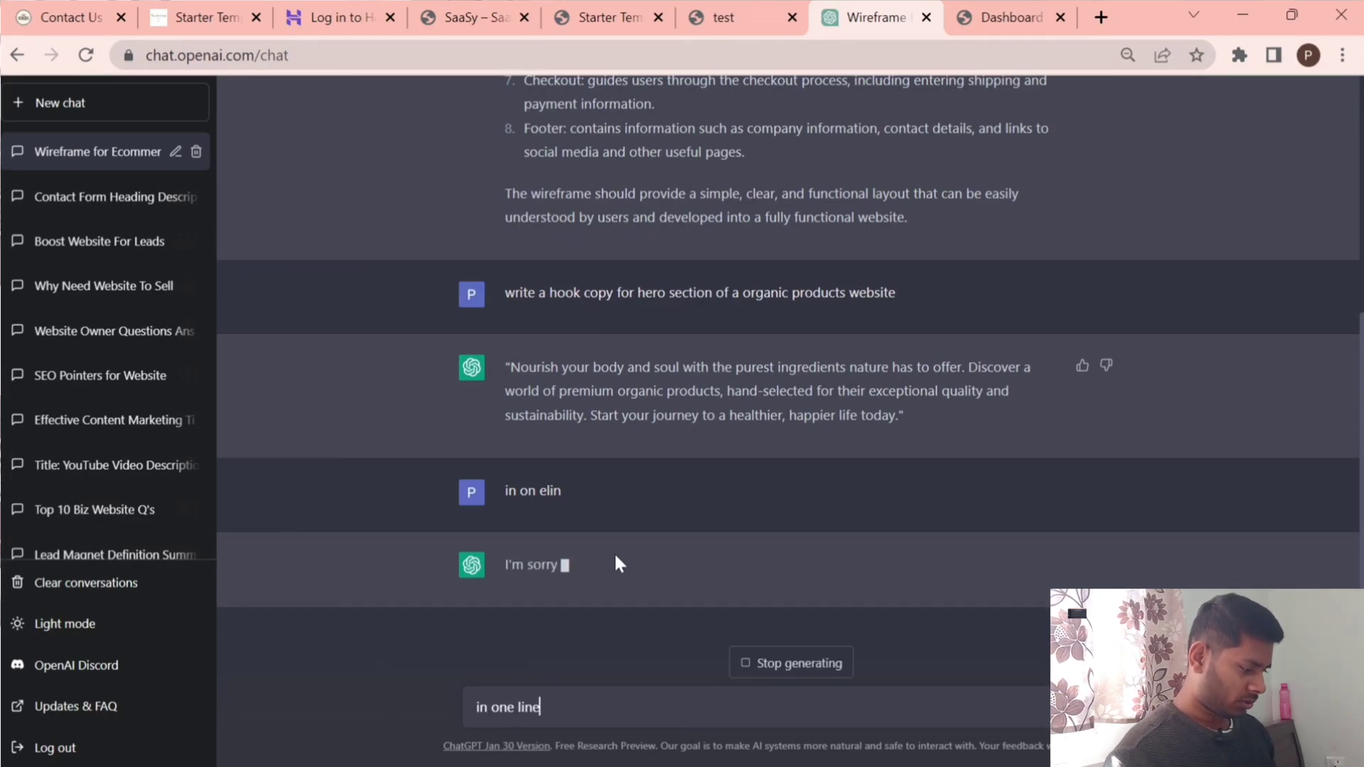
{"action": "left_click", "coordinate": [821, 664]}
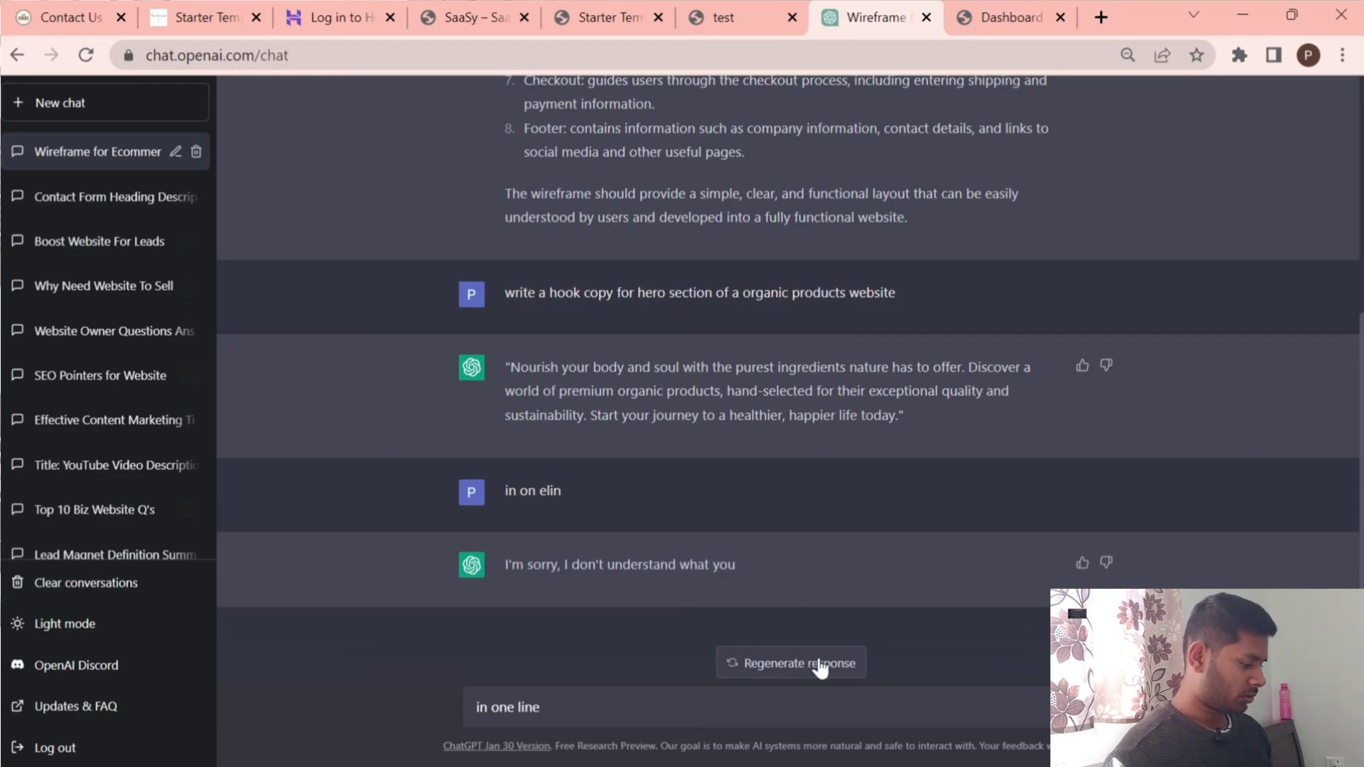
{"action": "key", "text": "Return"}
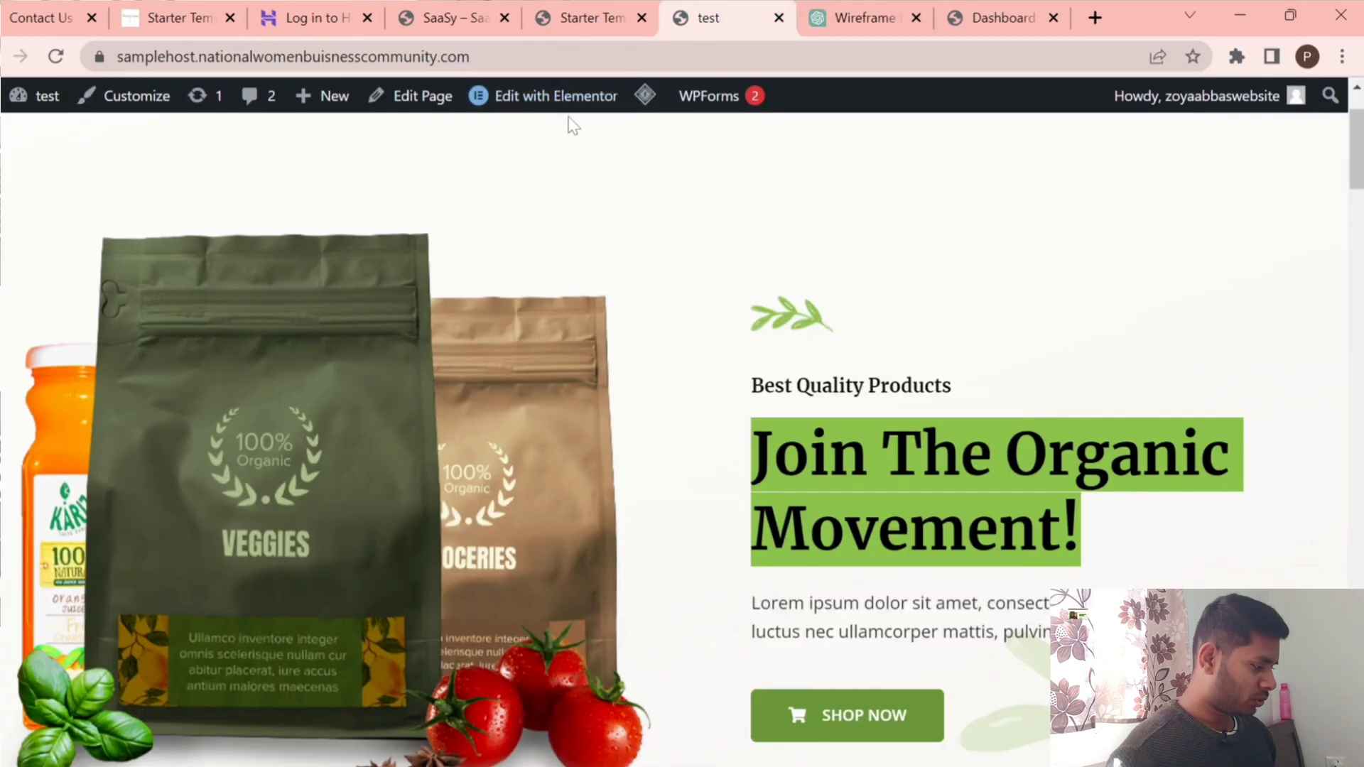
Open the homepage for editing in Elementor and highlight ChatGPT's long hook copy beginning "Nourish your body and soul".
{"action": "left_click", "coordinate": [539, 107]}
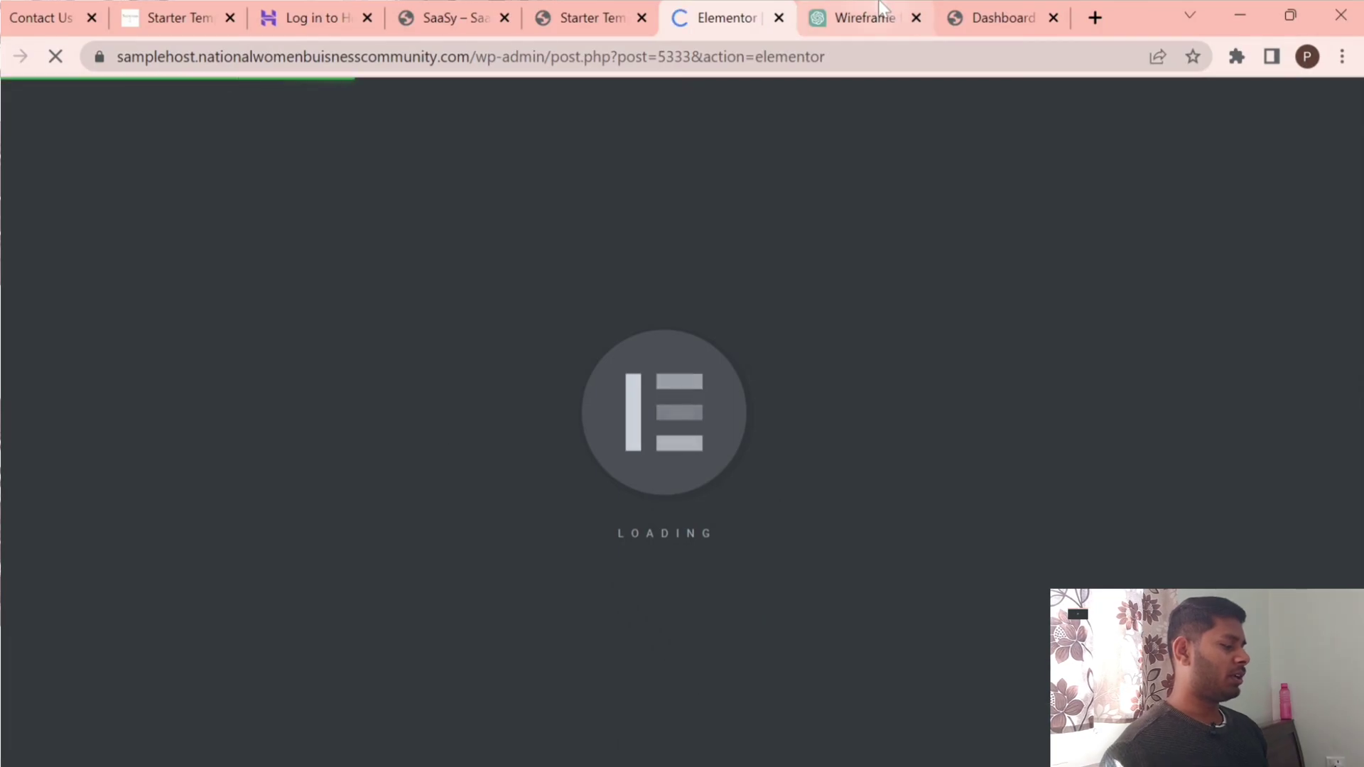
{"action": "left_click", "coordinate": [860, 18]}
{"action": "left_click", "coordinate": [567, 720]}
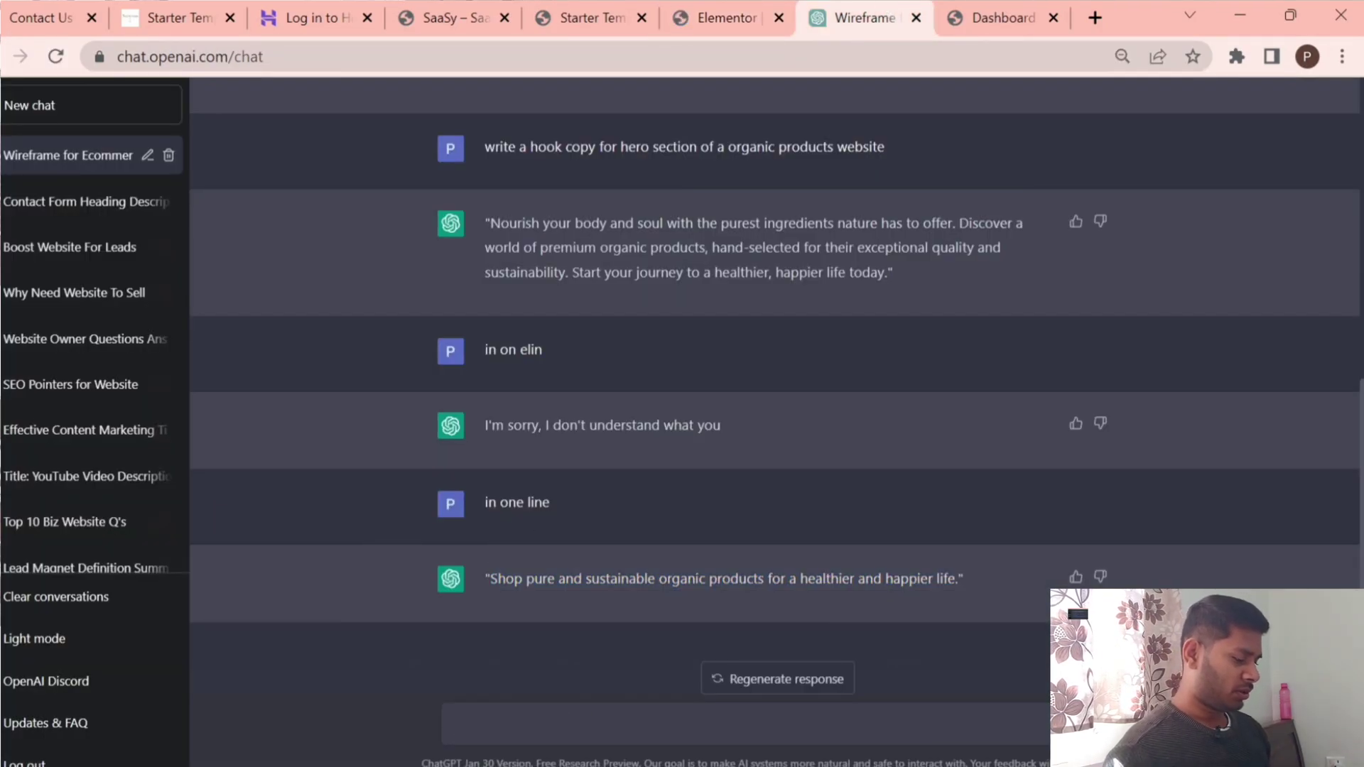
{"action": "left_click_drag", "start_coordinate": [490, 223], "coordinate": [864, 287]}
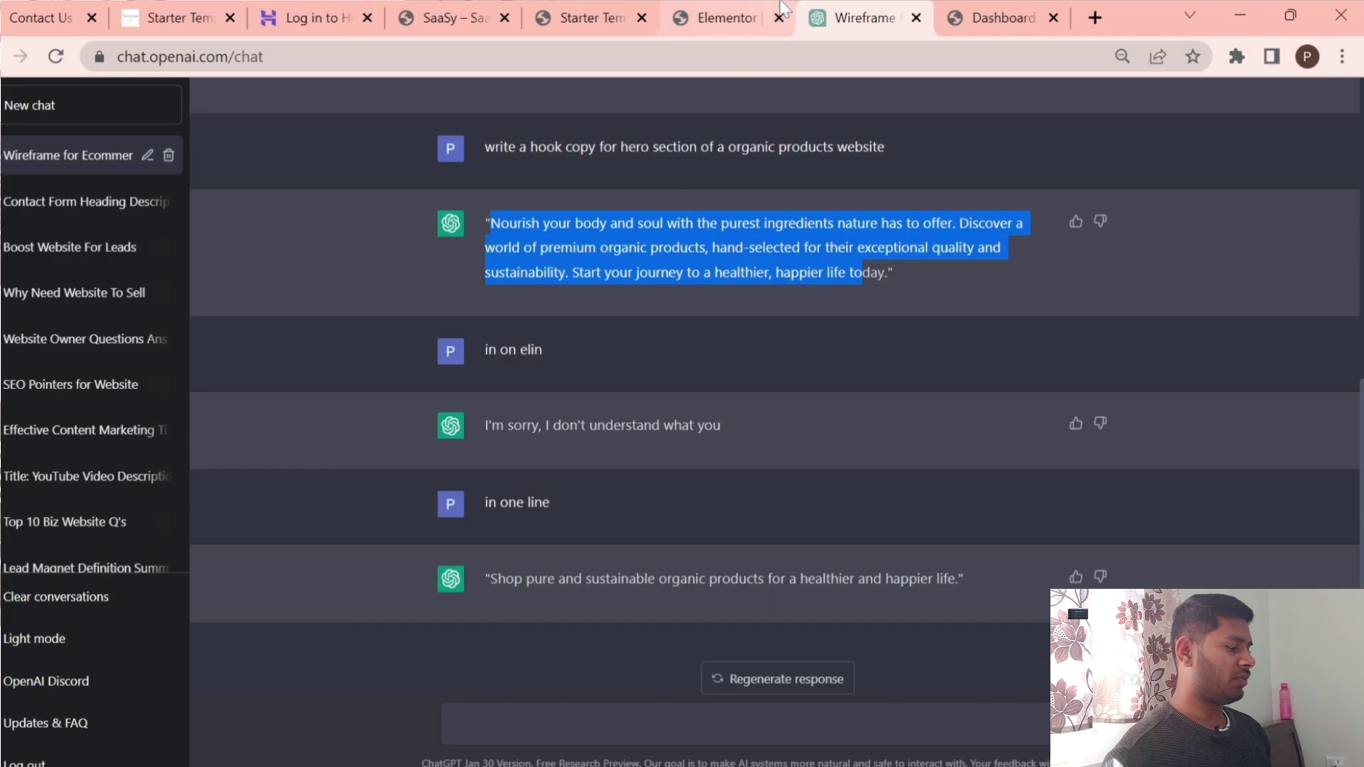
{"action": "left_click", "coordinate": [700, 10]}
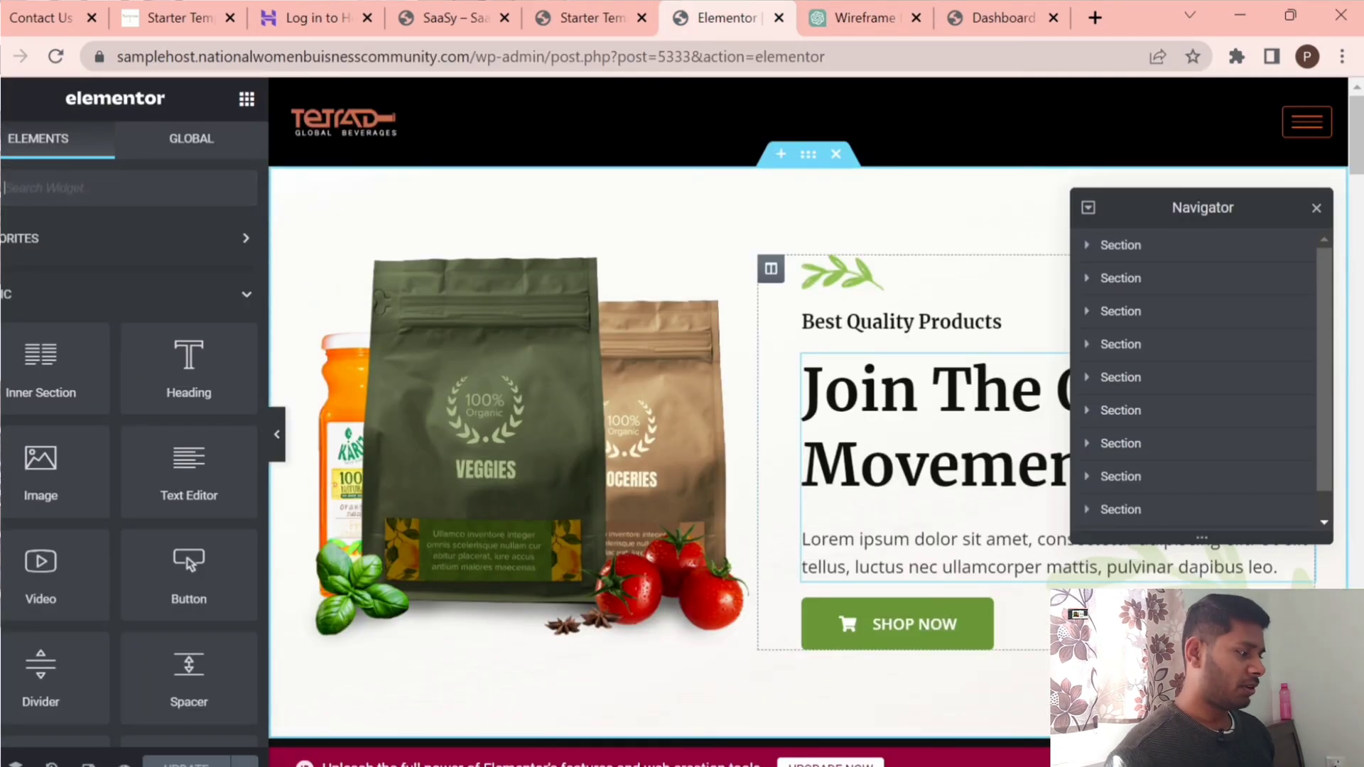
Replace the hero image box's title with "Shop pure and sustainable organic products for a healthier and happier life.".
{"action": "left_click", "coordinate": [888, 419]}
{"action": "left_click_drag", "start_coordinate": [162, 493], "coordinate": [2, 493]}
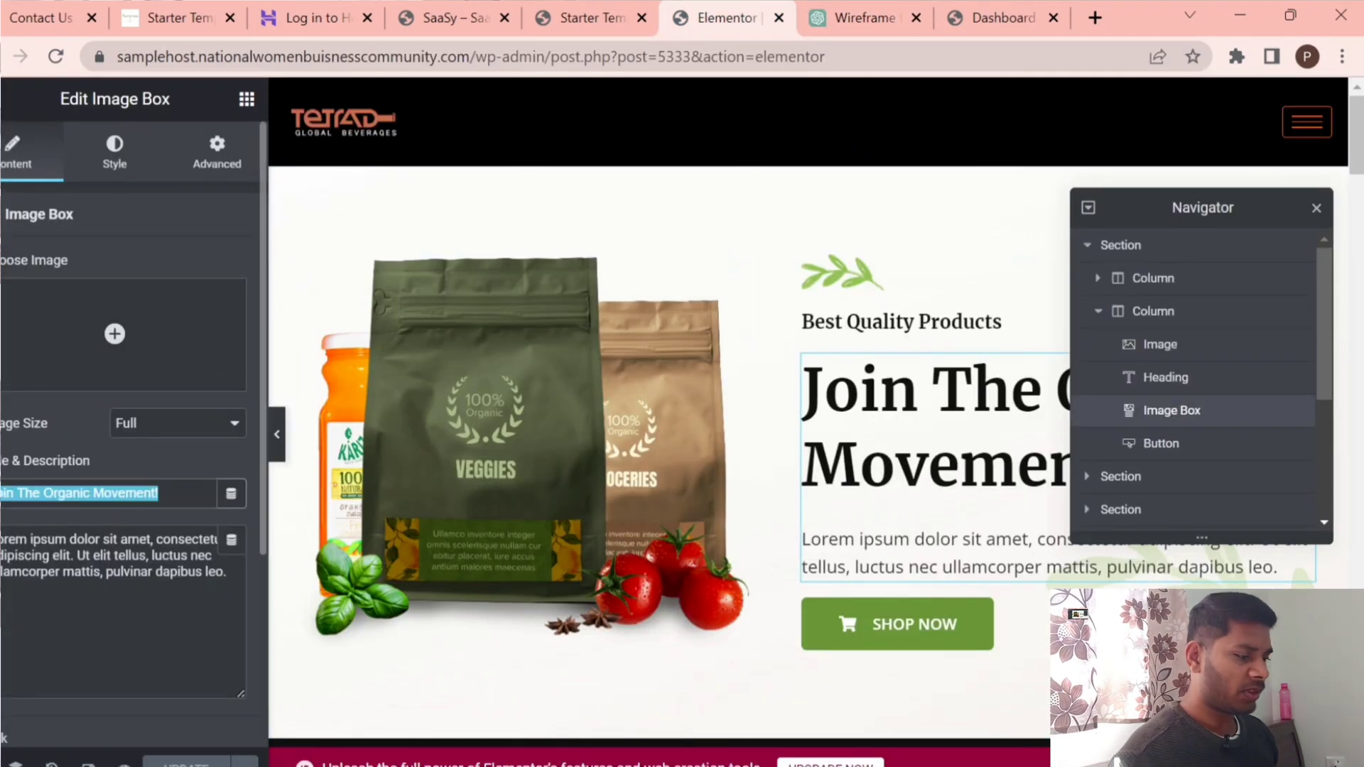
{"action": "type", "text": "Shop pure and sustainable organic products for a healthier and happier life."}
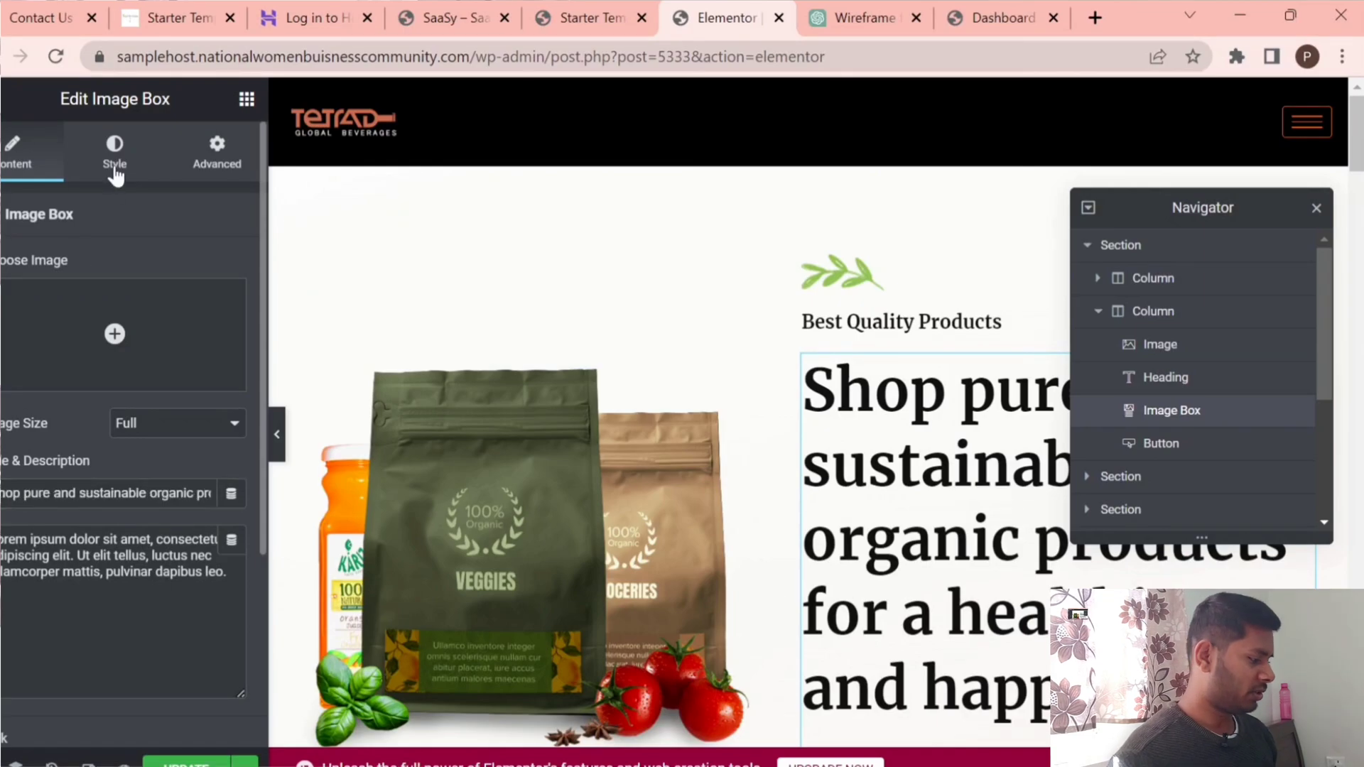
Look through the hero image box's style settings, including its CSS filters.
{"action": "left_click", "coordinate": [113, 164]}
{"action": "scroll", "coordinate": [211, 428], "scroll_direction": "down", "scroll_amount": 4}
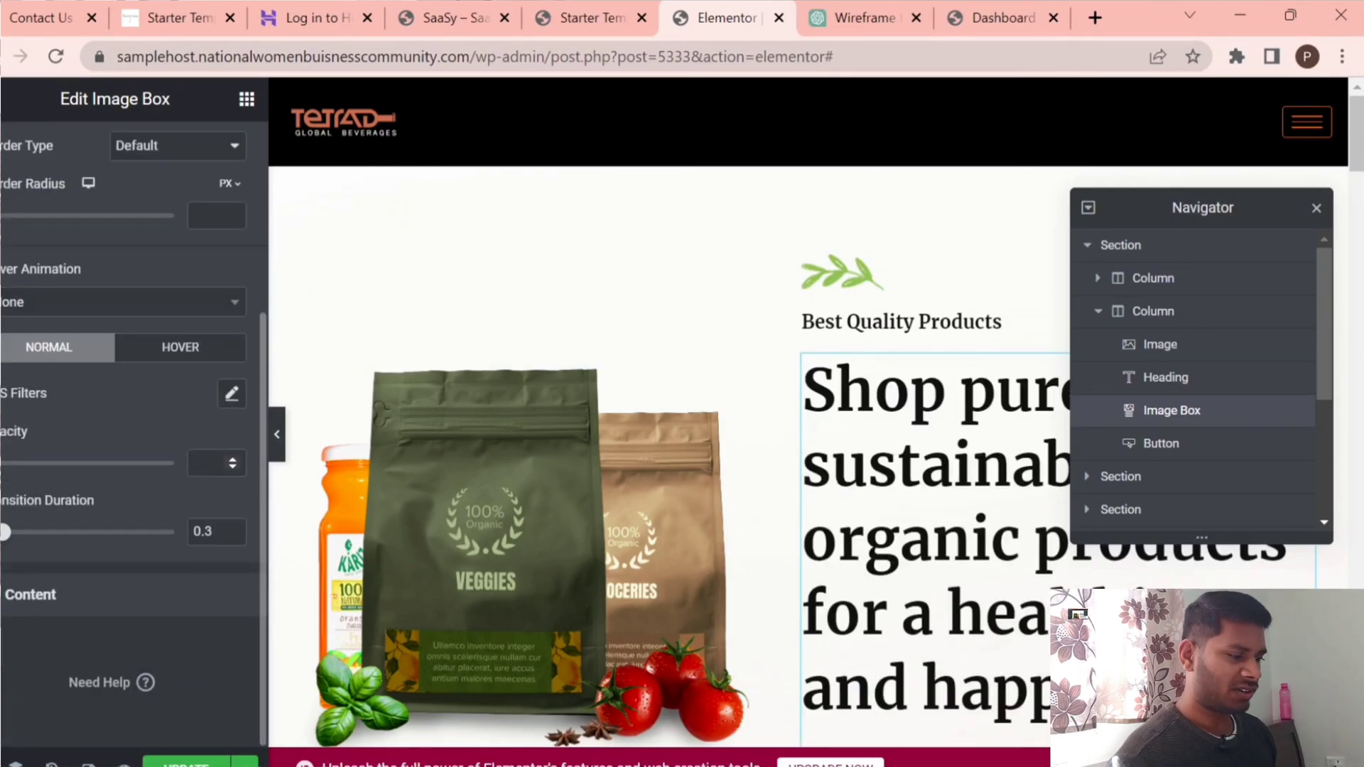
{"action": "left_click", "coordinate": [232, 395]}
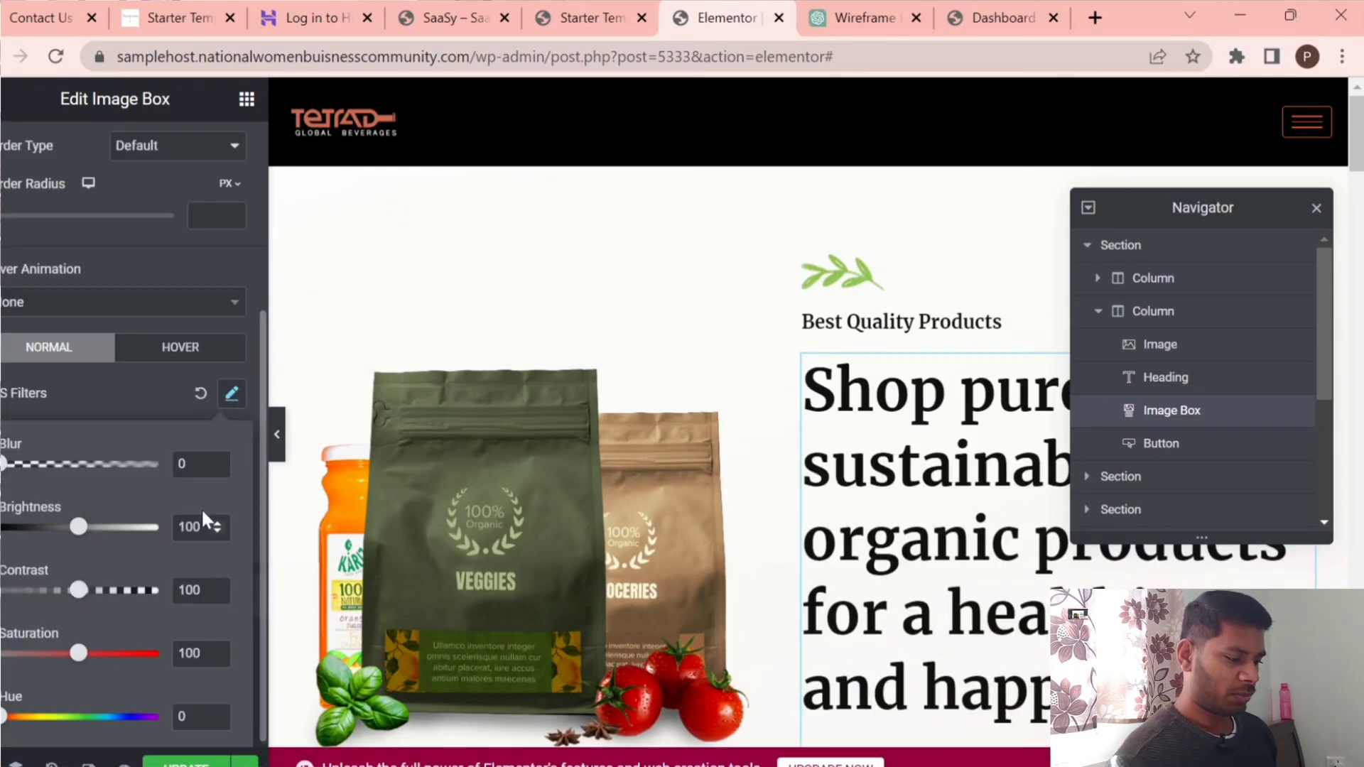
{"action": "left_click", "coordinate": [176, 399]}
{"action": "scroll", "coordinate": [185, 320], "scroll_direction": "up", "scroll_amount": 4}
{"action": "scroll", "coordinate": [83, 519], "scroll_direction": "down", "scroll_amount": 4}
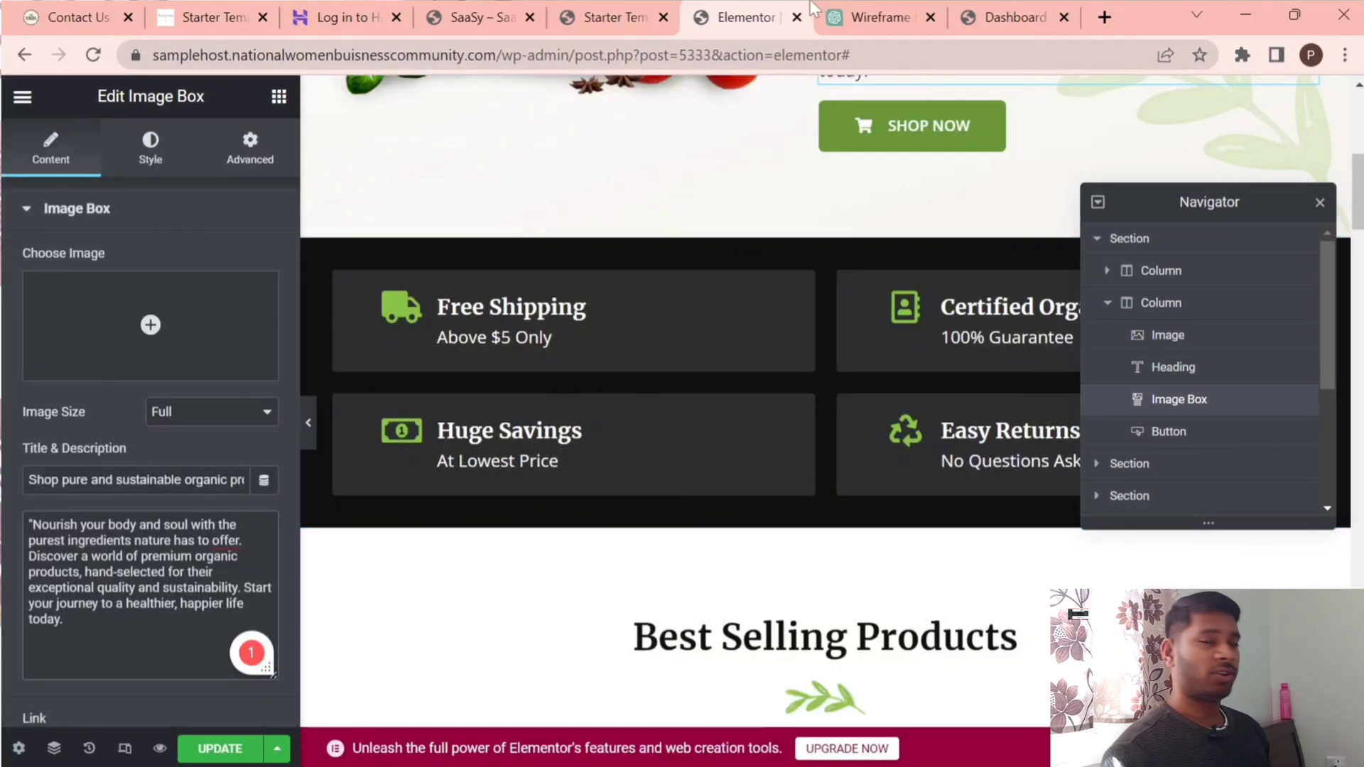
Ask ChatGPT to "give 4 heading for a benefits section of website" and copy the first heading from its reply.
{"action": "left_click", "coordinate": [878, 9]}
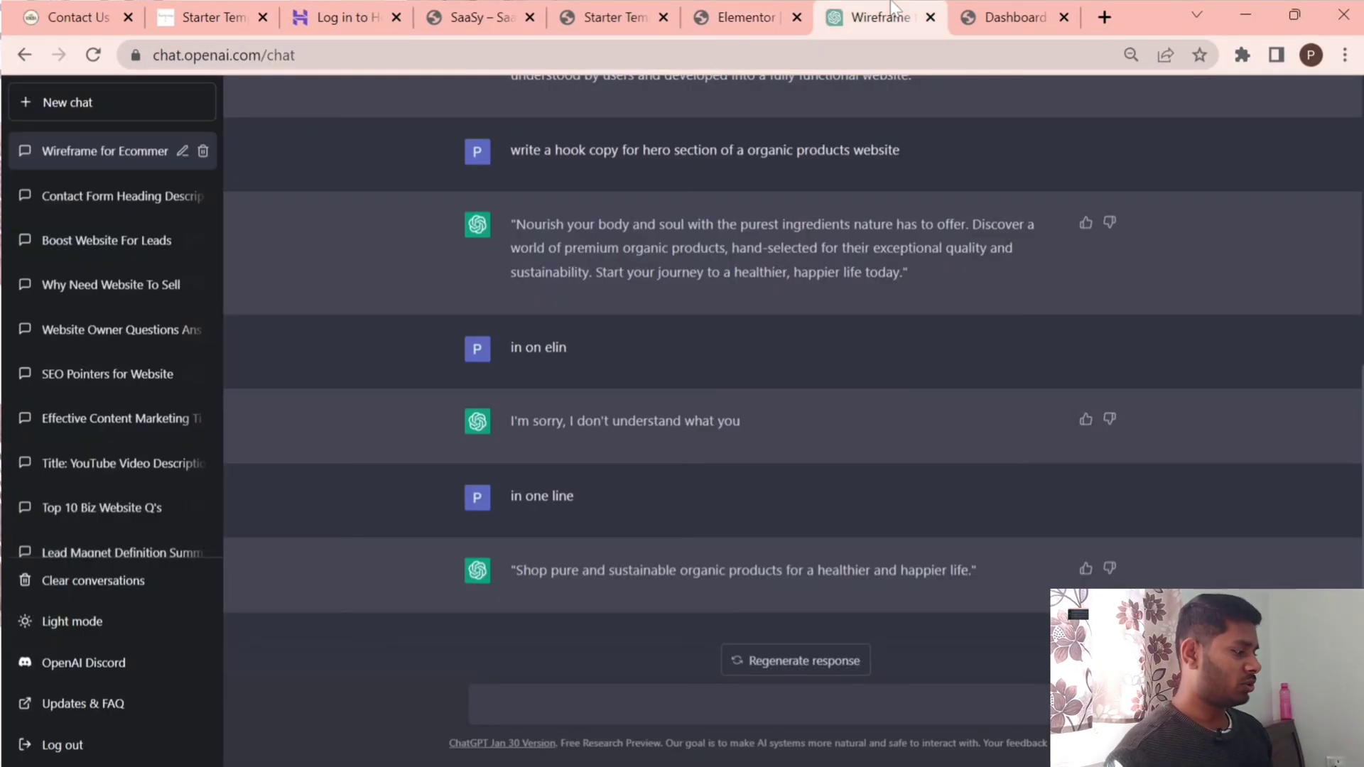
{"action": "type", "text": "give"}
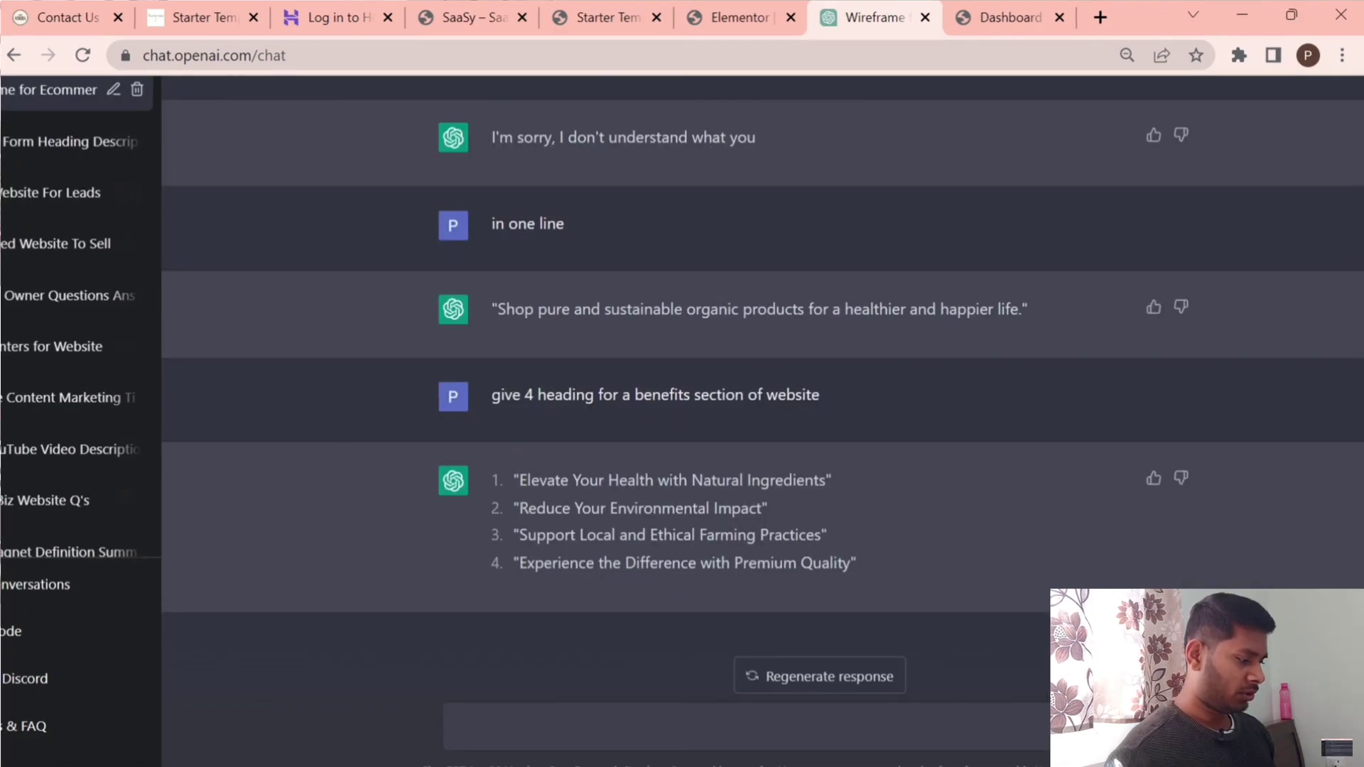
{"action": "left_click_drag", "start_coordinate": [518, 481], "coordinate": [836, 498]}
{"action": "key", "text": "ctrl+c"}
Replace the Free Shipping box's title with "Elevate Your Health with Natural Ingredients" in Elementor and clear its description.
{"action": "left_click", "coordinate": [769, 24]}
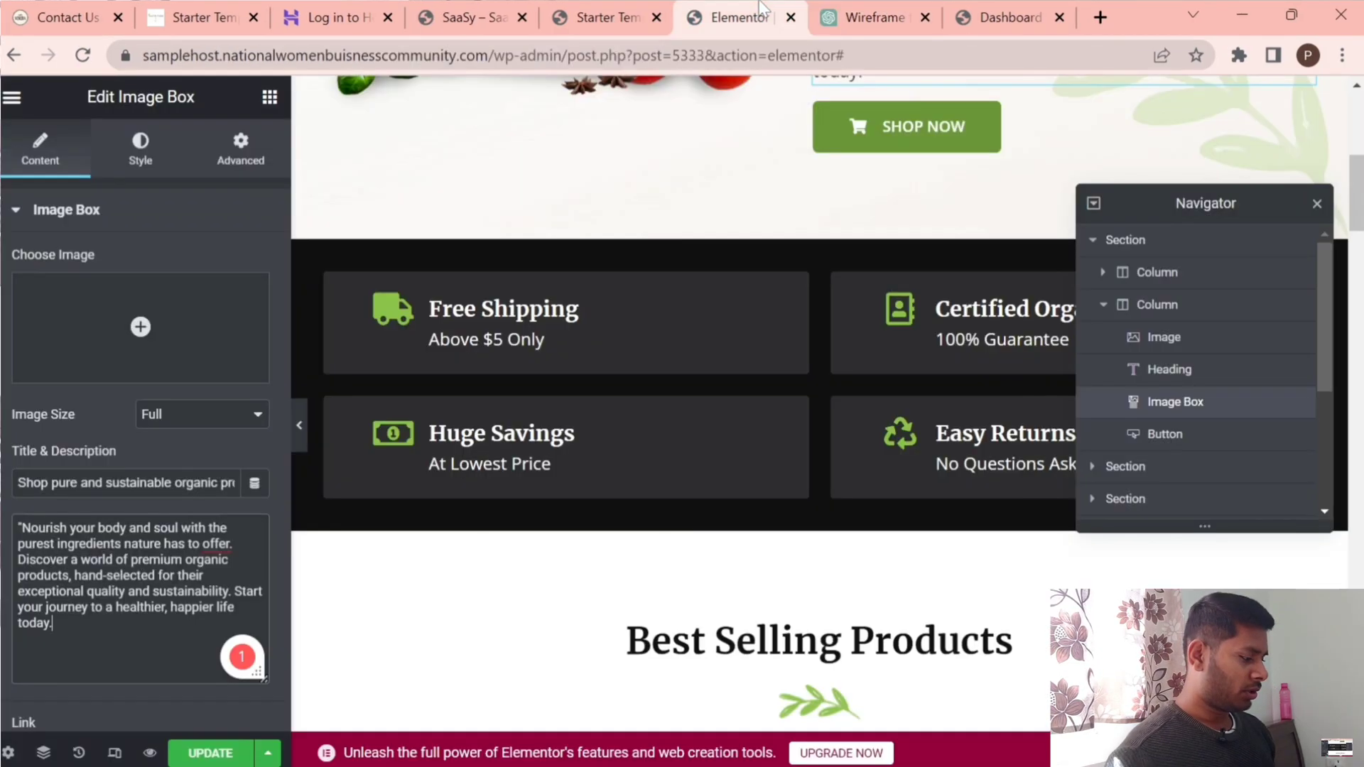
{"action": "left_click", "coordinate": [523, 323]}
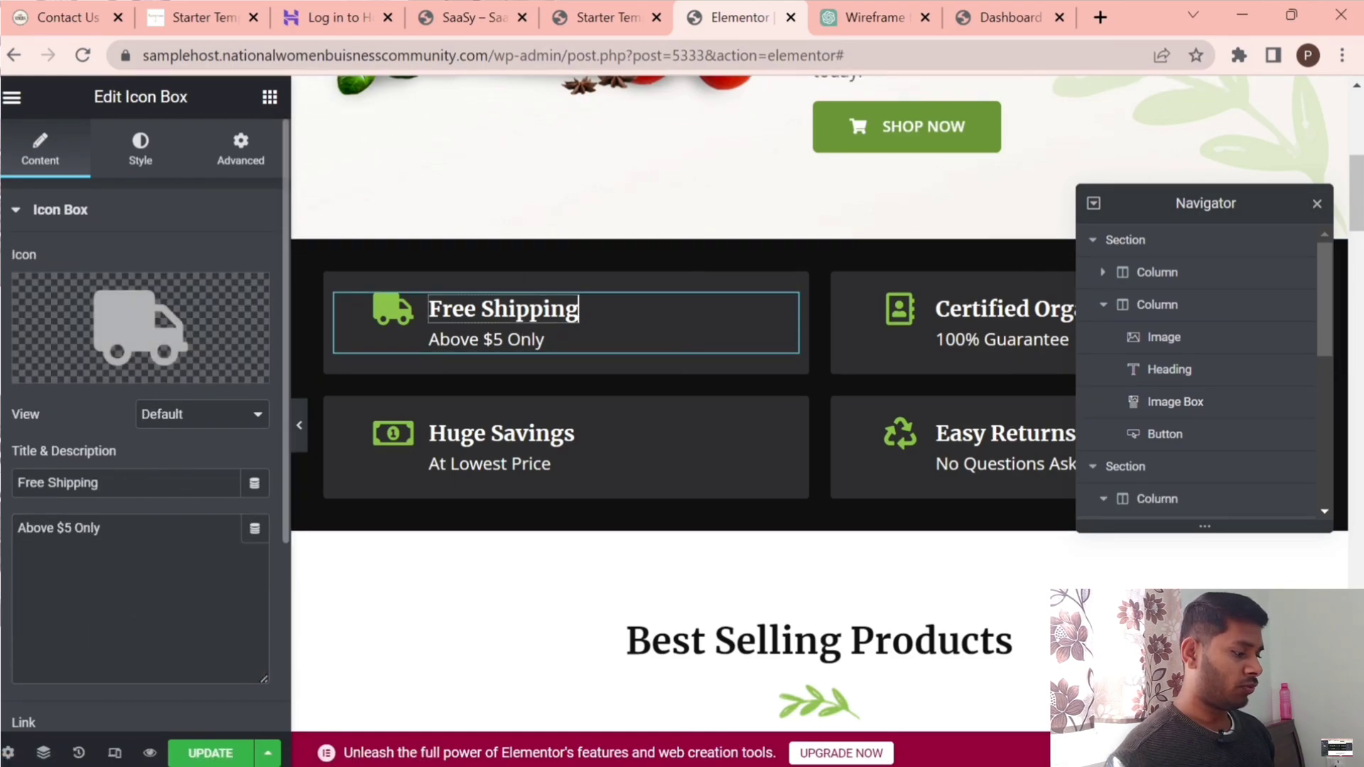
{"action": "key", "text": "ctrl+v"}
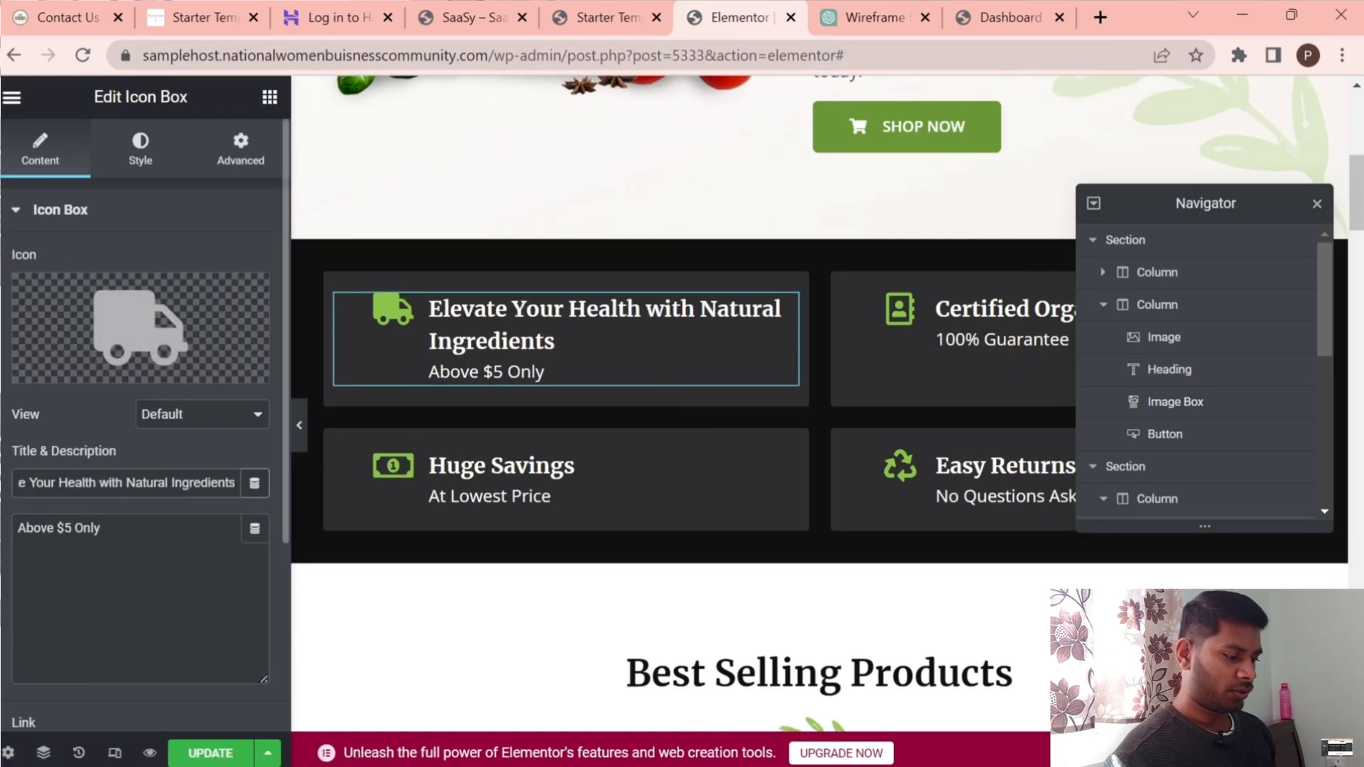
{"action": "key", "text": "Tab"}
{"action": "key", "text": "BackSpace"}
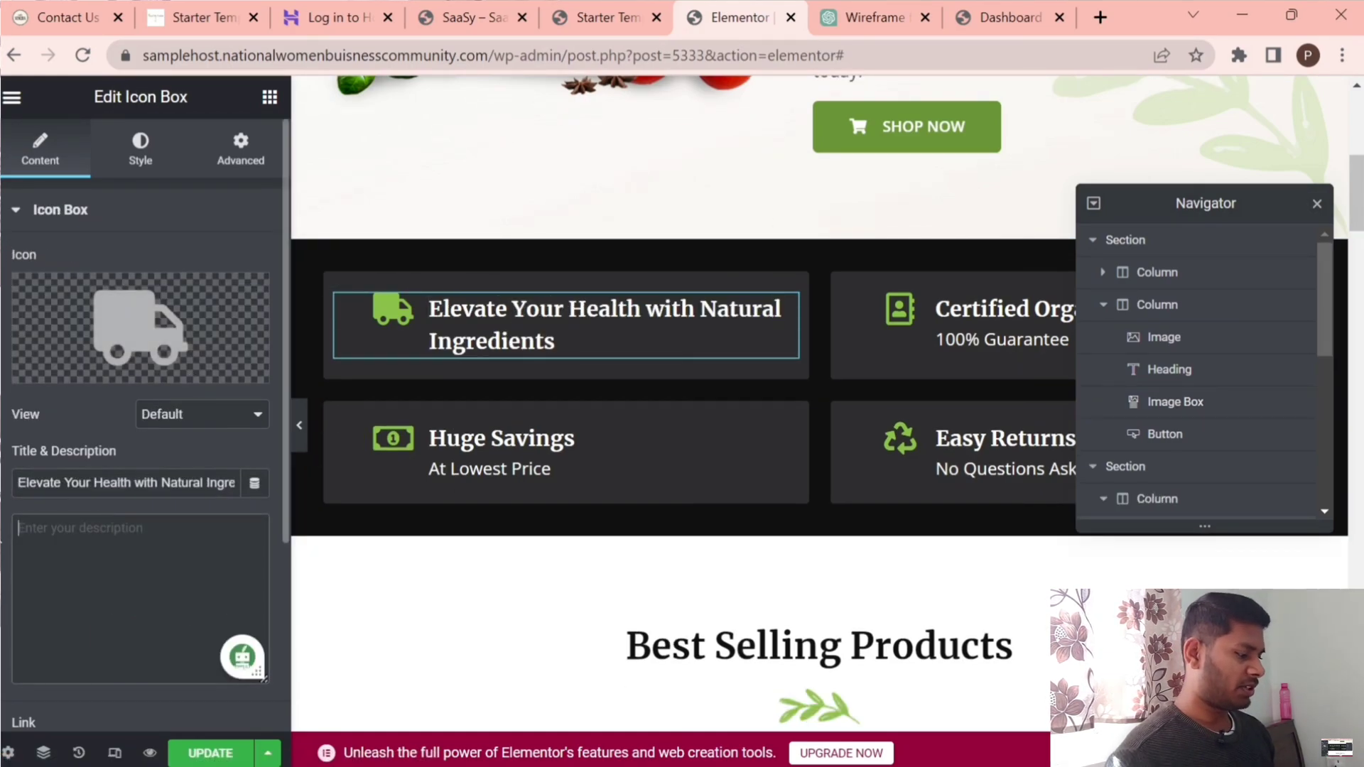
Append ChatGPT's second heading, "Reduce Your Environmental Impact", to the Certified Organic box's title and clear that box's description.
{"action": "left_click", "coordinate": [861, 17]}
{"action": "left_click_drag", "start_coordinate": [519, 509], "coordinate": [806, 524]}
{"action": "key", "text": "ctrl+c"}
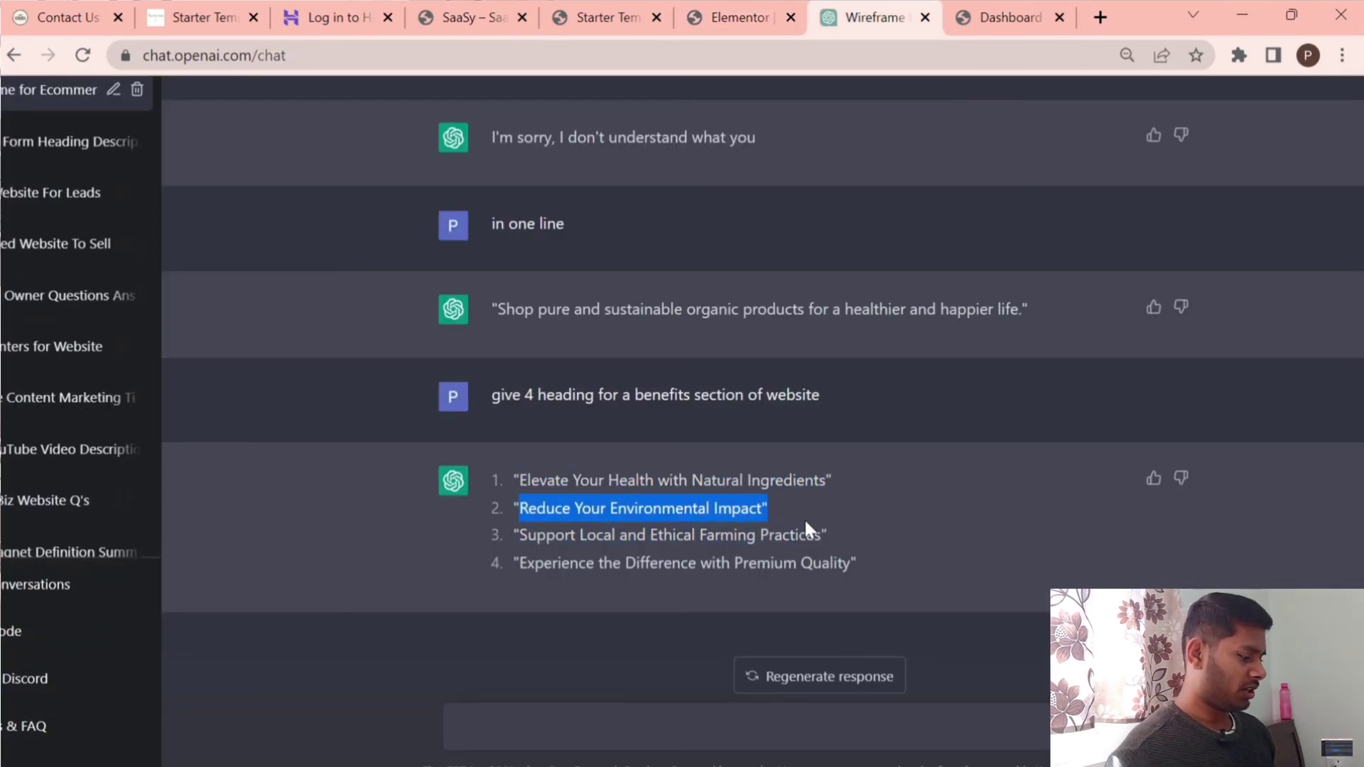
{"action": "left_click", "coordinate": [739, 17]}
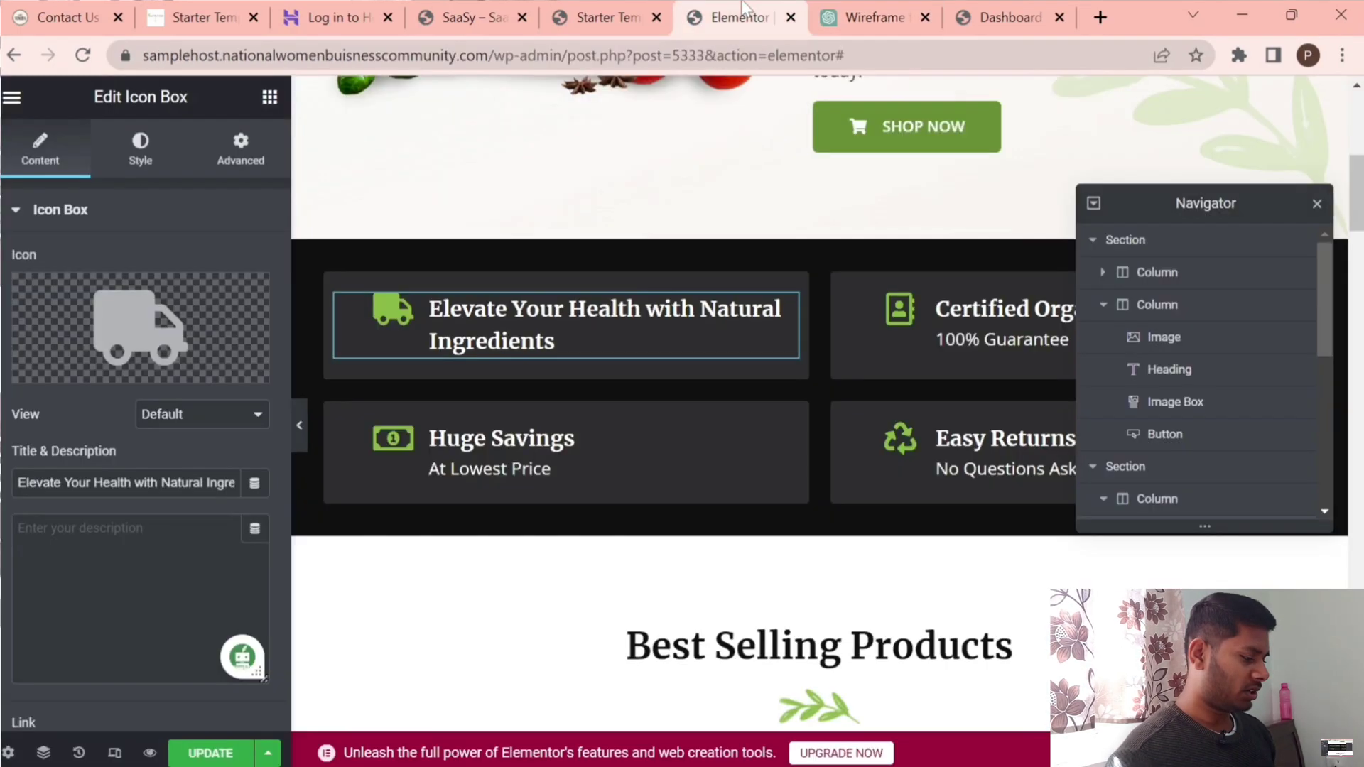
{"action": "left_click", "coordinate": [927, 310]}
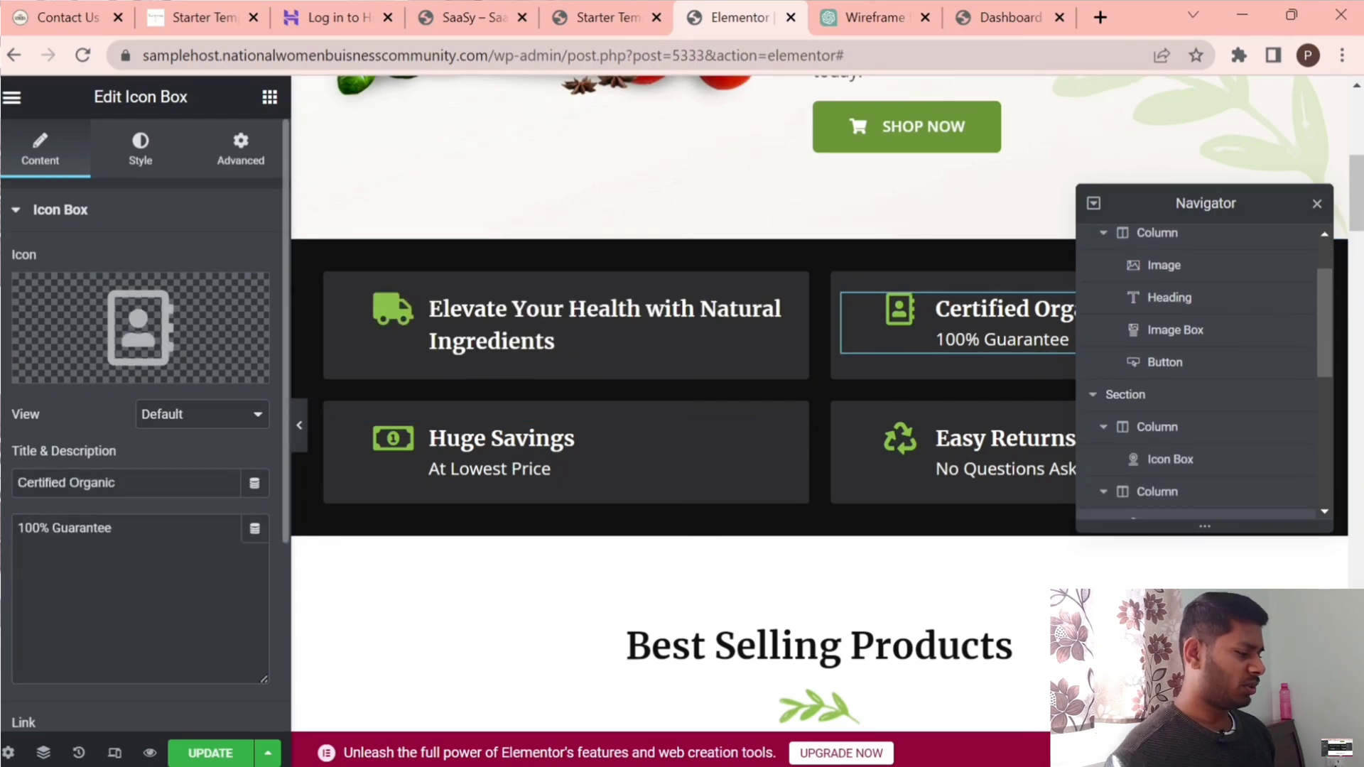
{"action": "key", "text": "ctrl+v"}
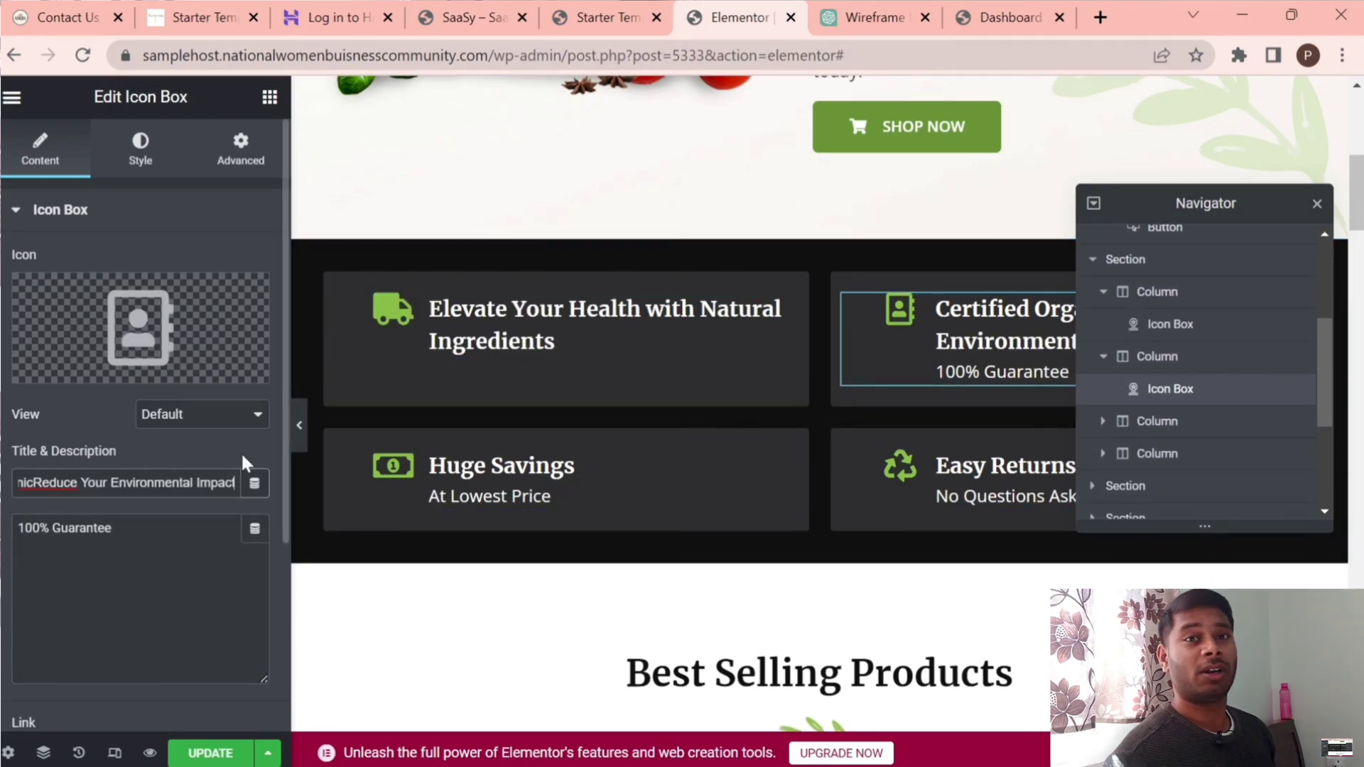
{"action": "key", "text": "Tab"}
{"action": "key", "text": "ctrl+v"}
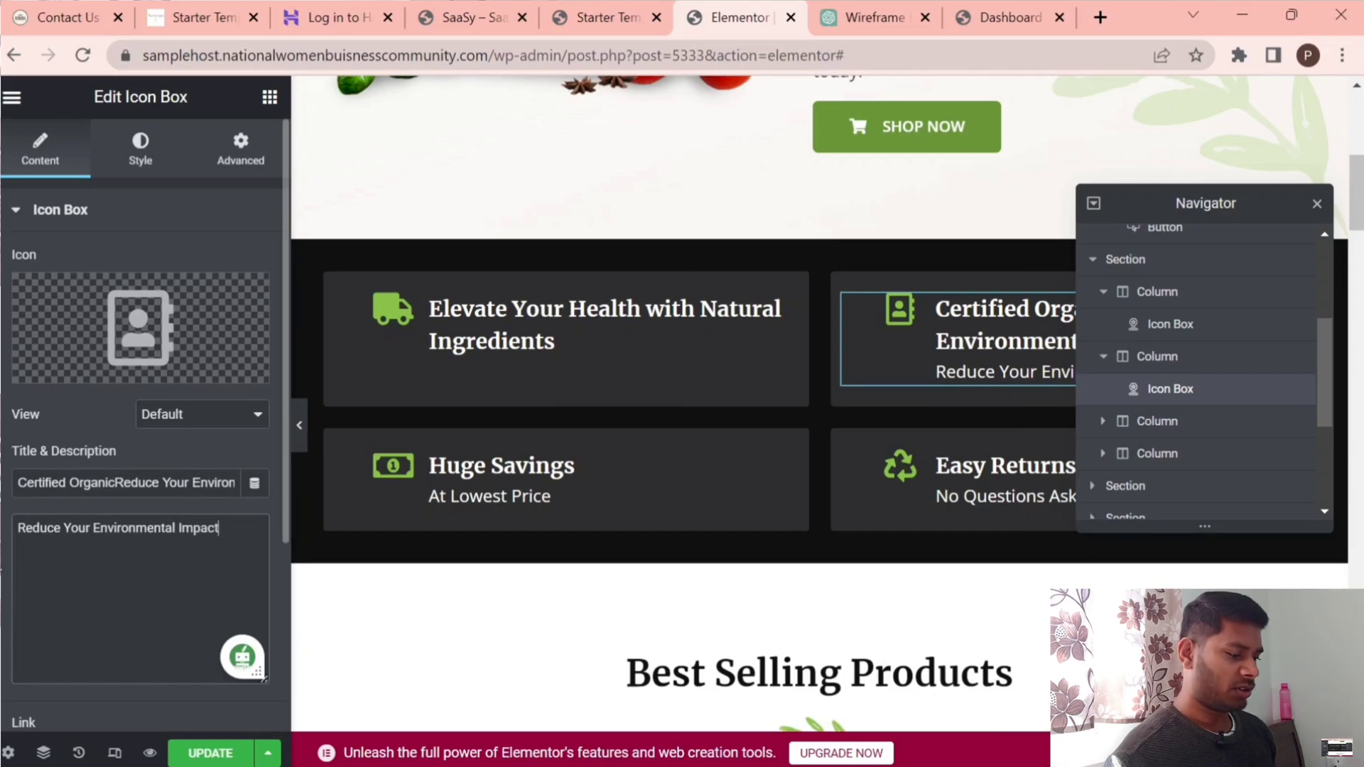
{"action": "key", "text": "ctrl+z"}
{"action": "key", "text": "BackSpace"}
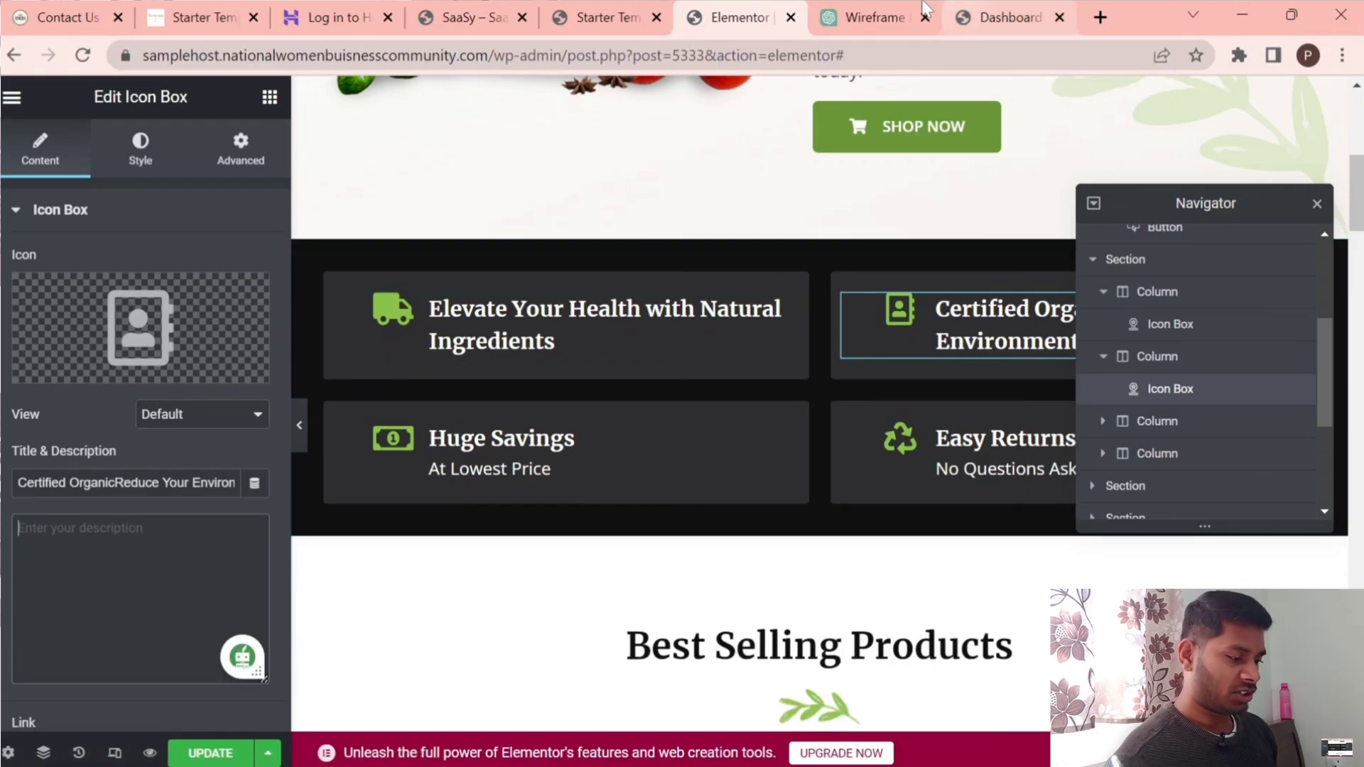
Replace the Huge Savings box's title with ChatGPT's third heading, "Support Local and Ethical Farming Practices", and clear its description.
{"action": "left_click", "coordinate": [883, 9]}
{"action": "left_click", "coordinate": [746, 726]}
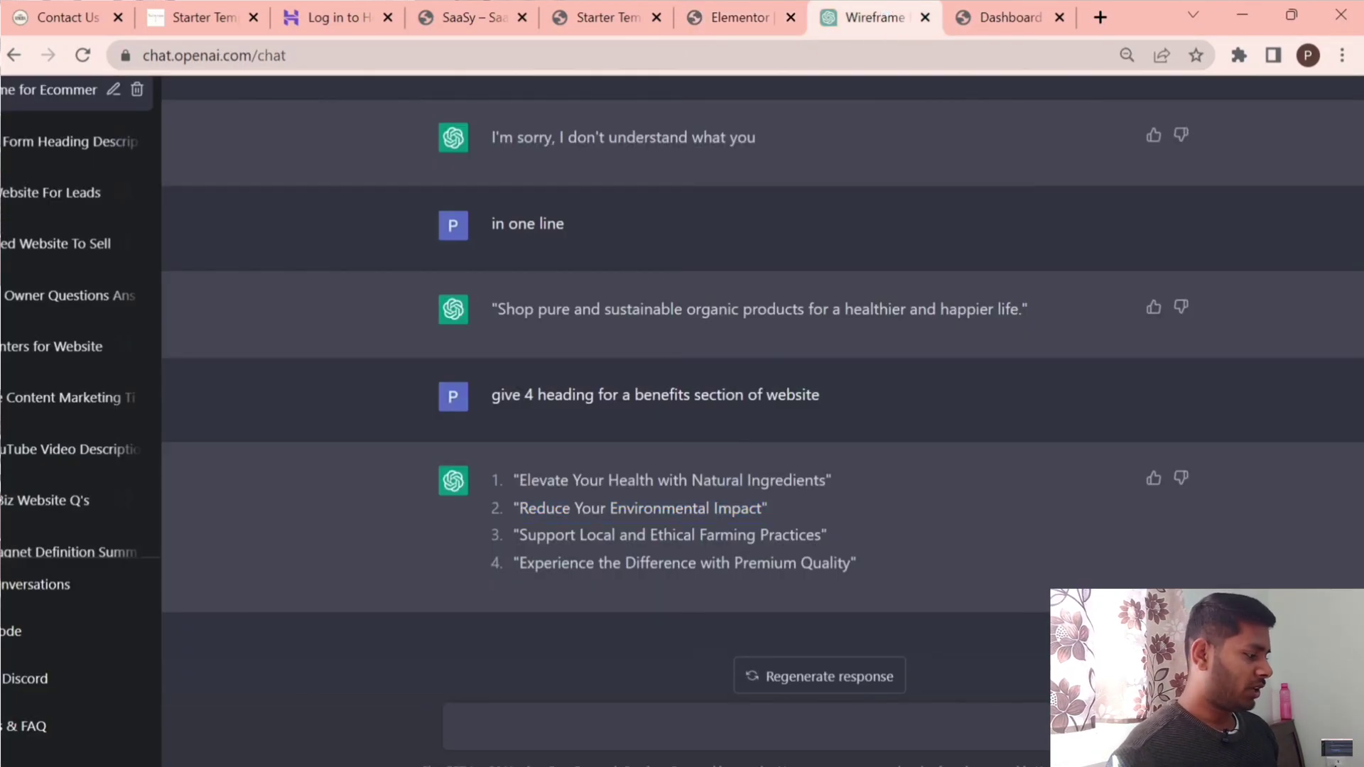
{"action": "left_click_drag", "start_coordinate": [519, 535], "coordinate": [822, 535]}
{"action": "key", "text": "ctrl+c"}
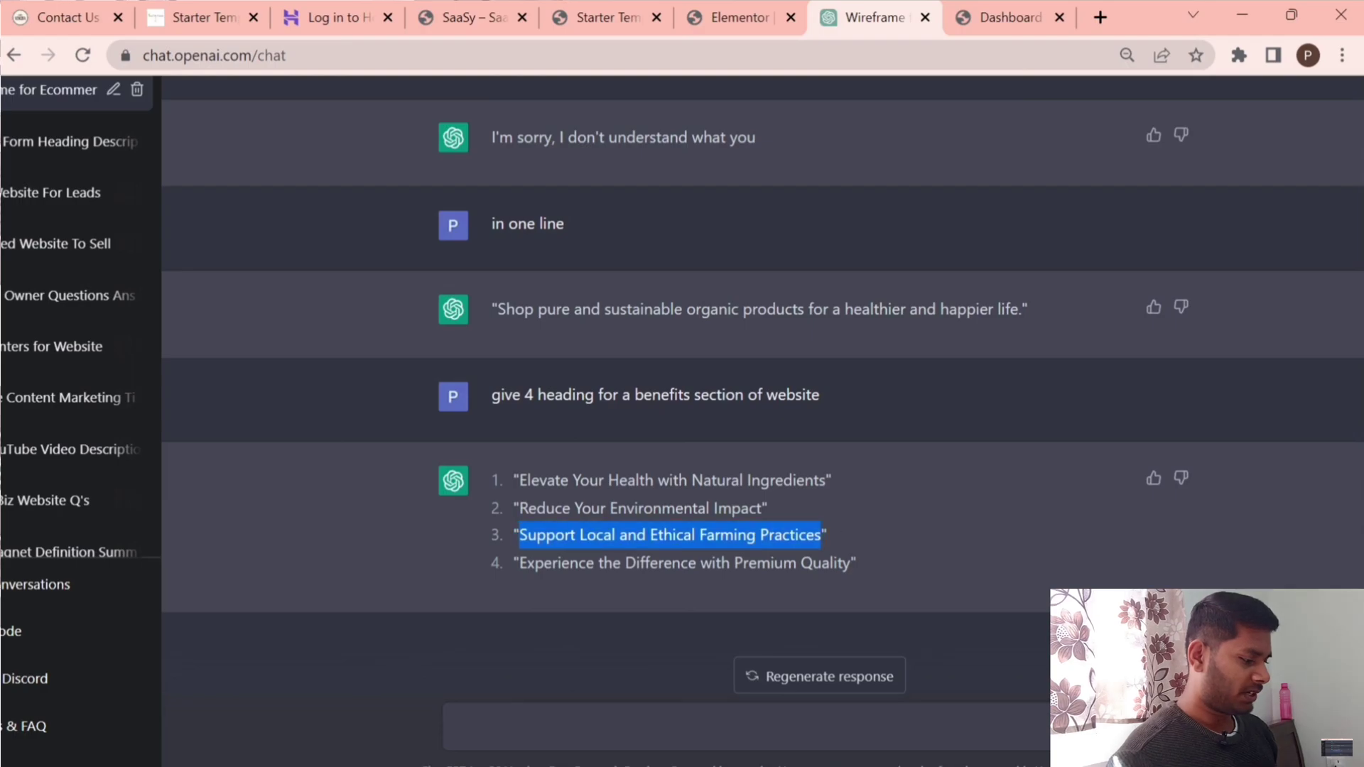
{"action": "left_click", "coordinate": [732, 14]}
{"action": "left_click", "coordinate": [569, 454]}
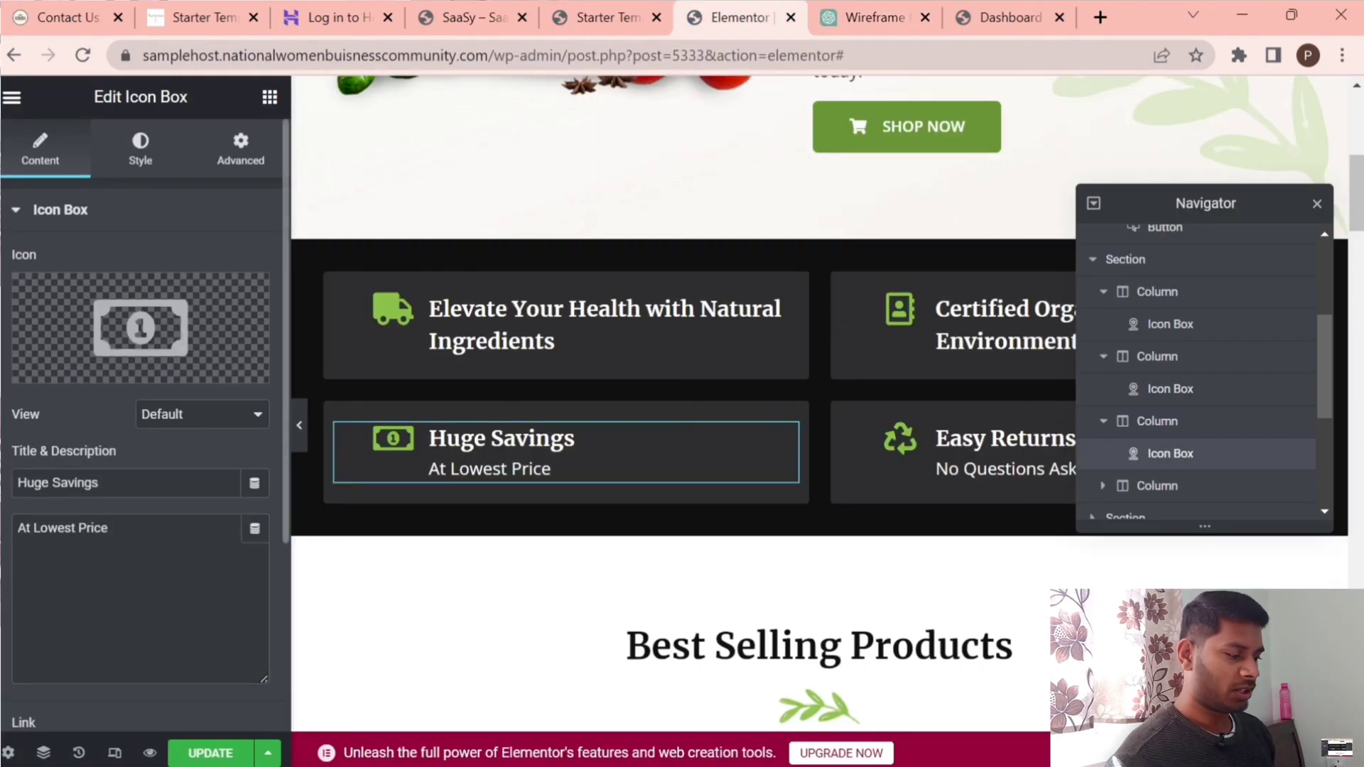
{"action": "key", "text": "ctrl+v"}
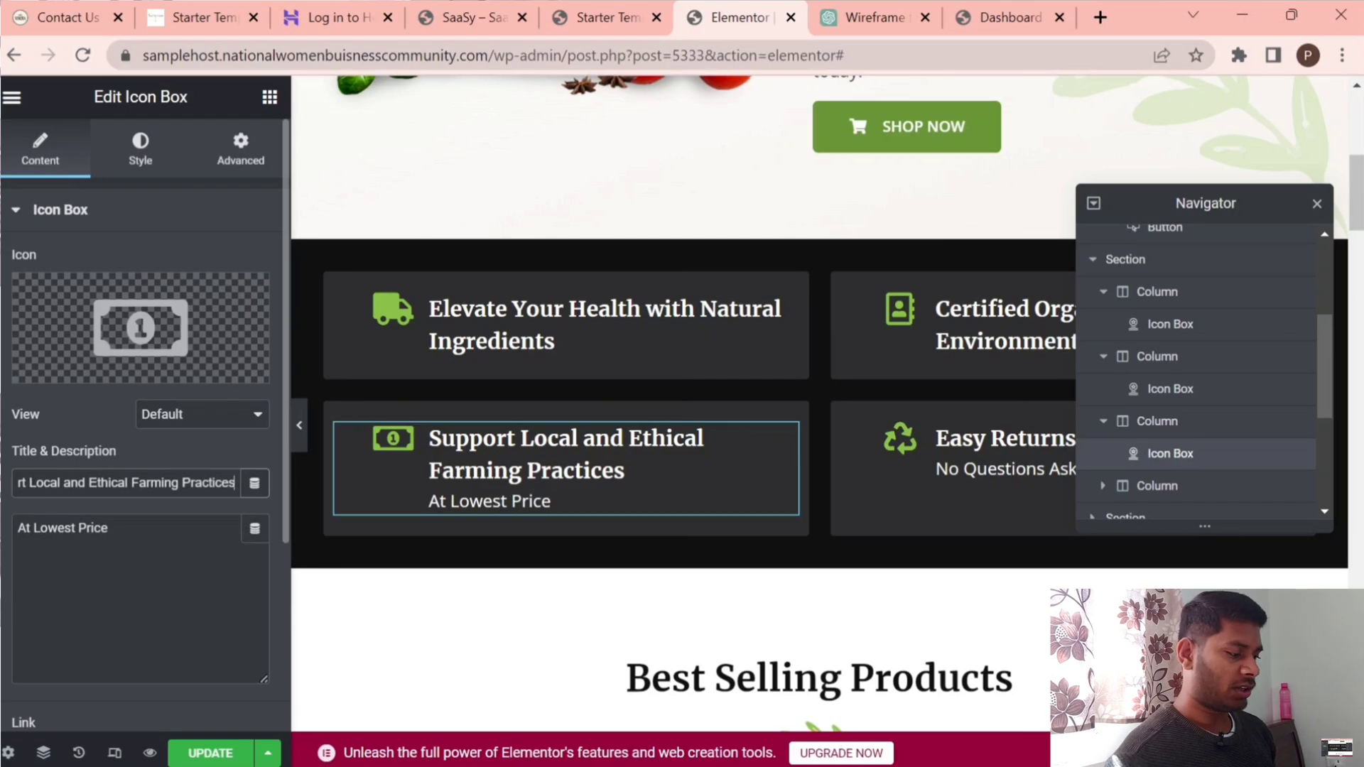
{"action": "key", "text": "Tab"}
{"action": "key", "text": "ctrl+a"}
{"action": "key", "text": "BackSpace"}
Replace the Easy Returns box's title with ChatGPT's fourth heading, "Experience the Difference with Premium Quality", and clear its description.
{"action": "left_click", "coordinate": [908, 4]}
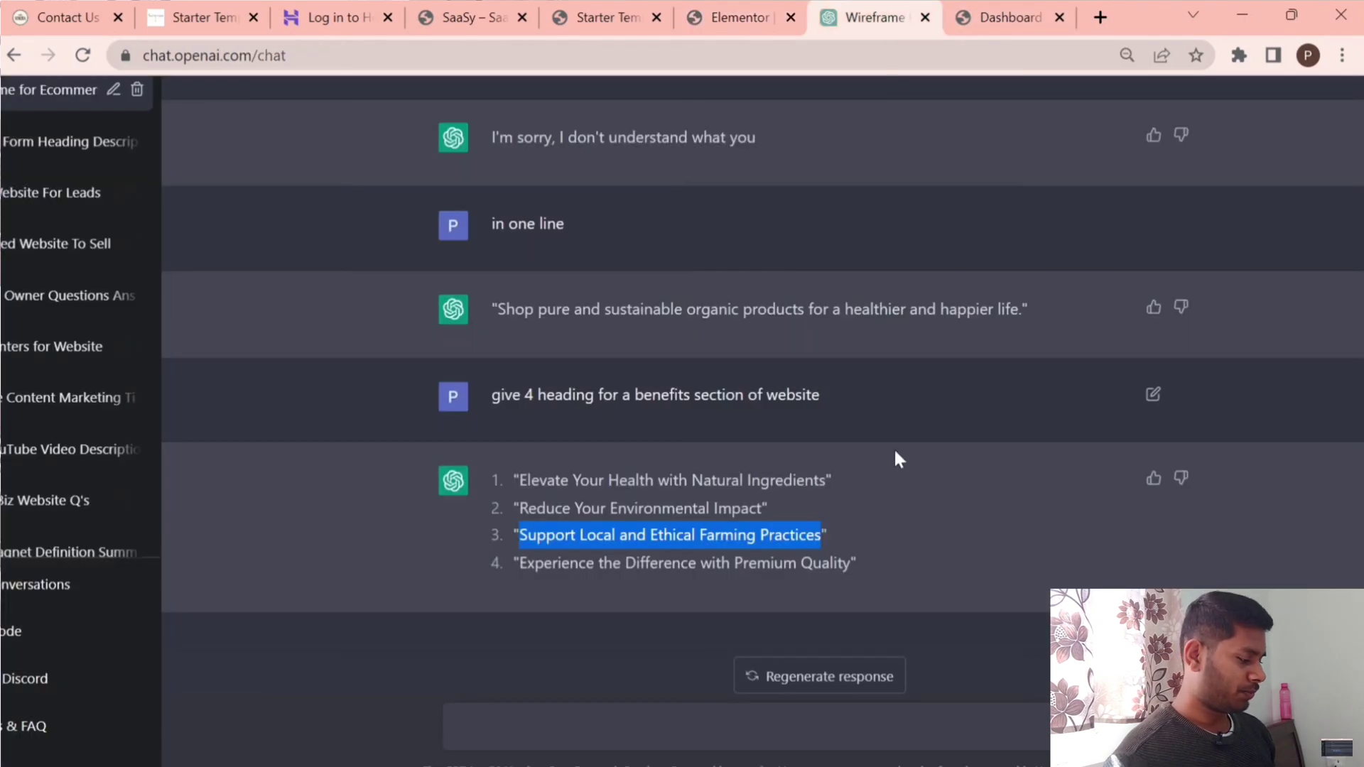
{"action": "left_click_drag", "start_coordinate": [519, 563], "coordinate": [850, 562]}
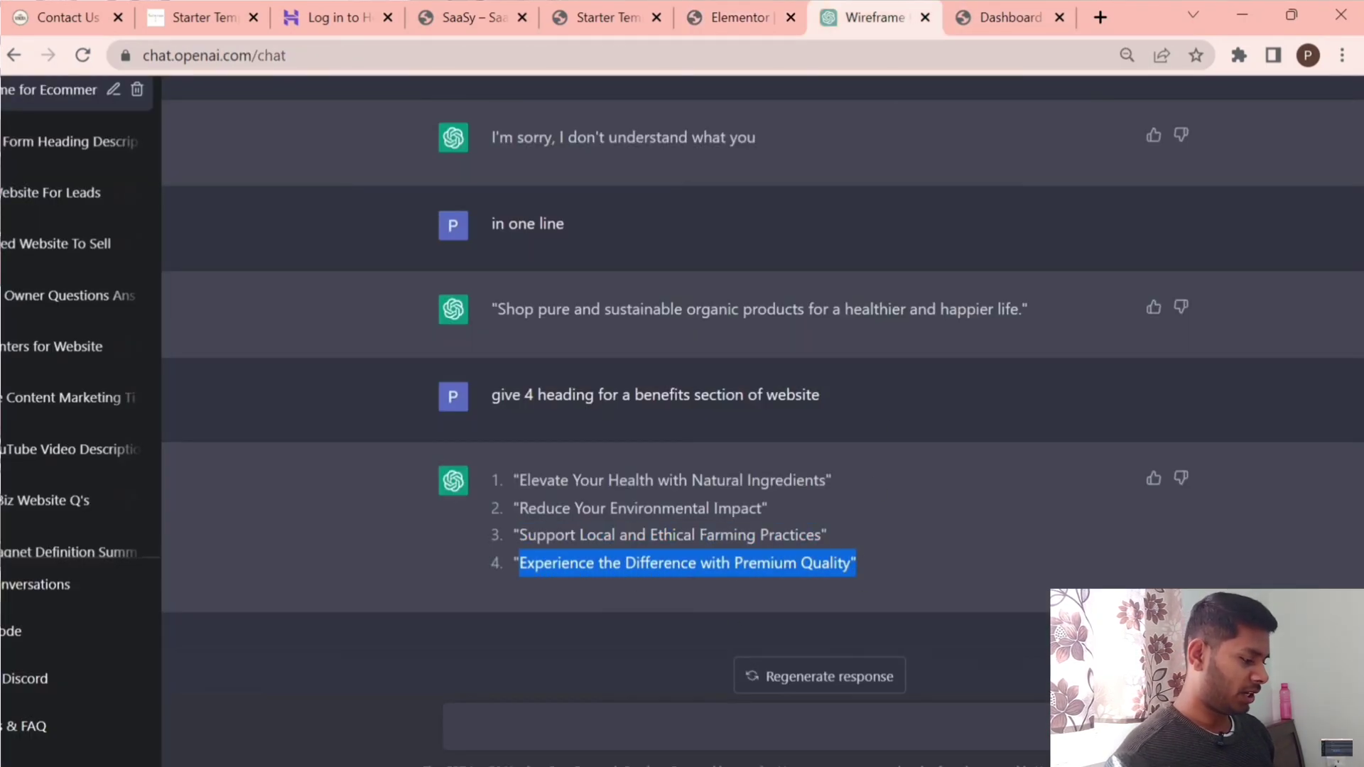
{"action": "key", "text": "ctrl+c"}
{"action": "left_click", "coordinate": [739, 17]}
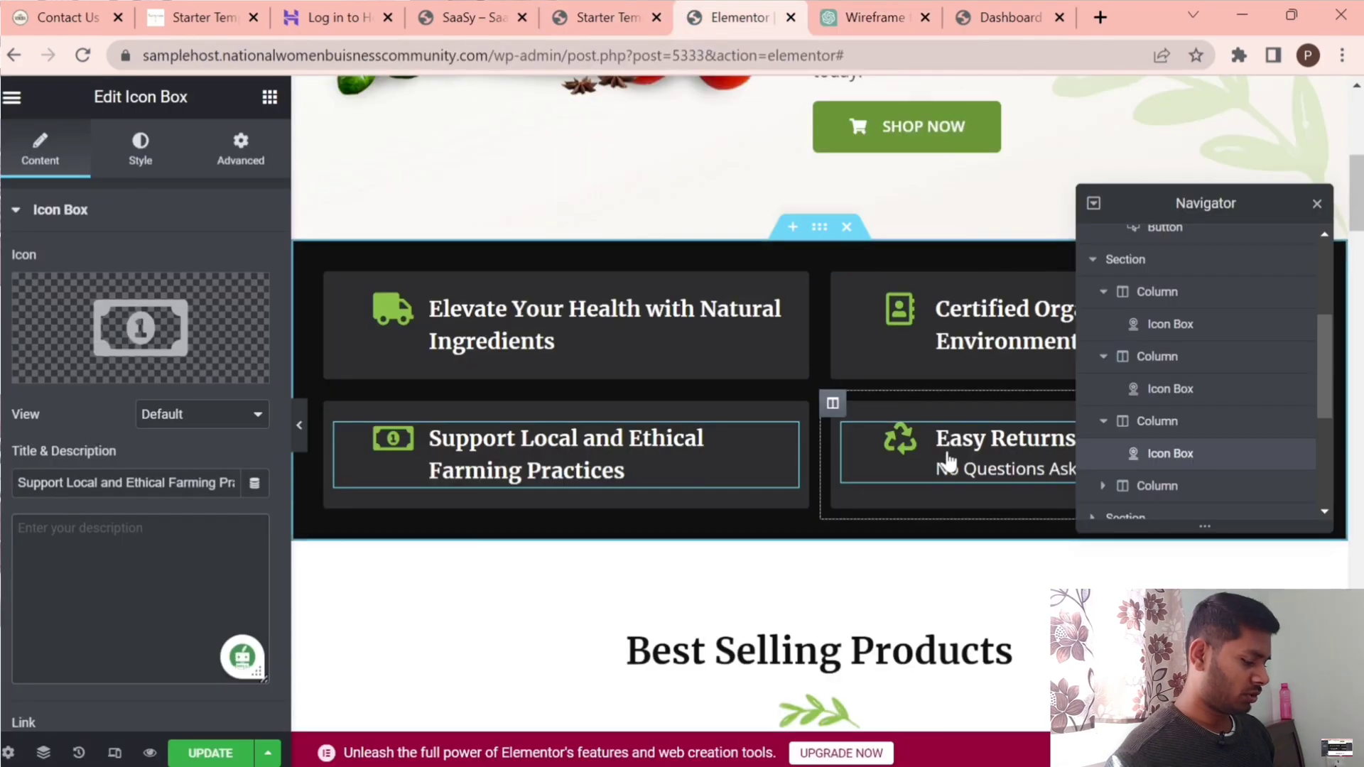
{"action": "left_click", "coordinate": [981, 455]}
{"action": "triple_click", "coordinate": [124, 482]}
{"action": "key", "text": "ctrl+v"}
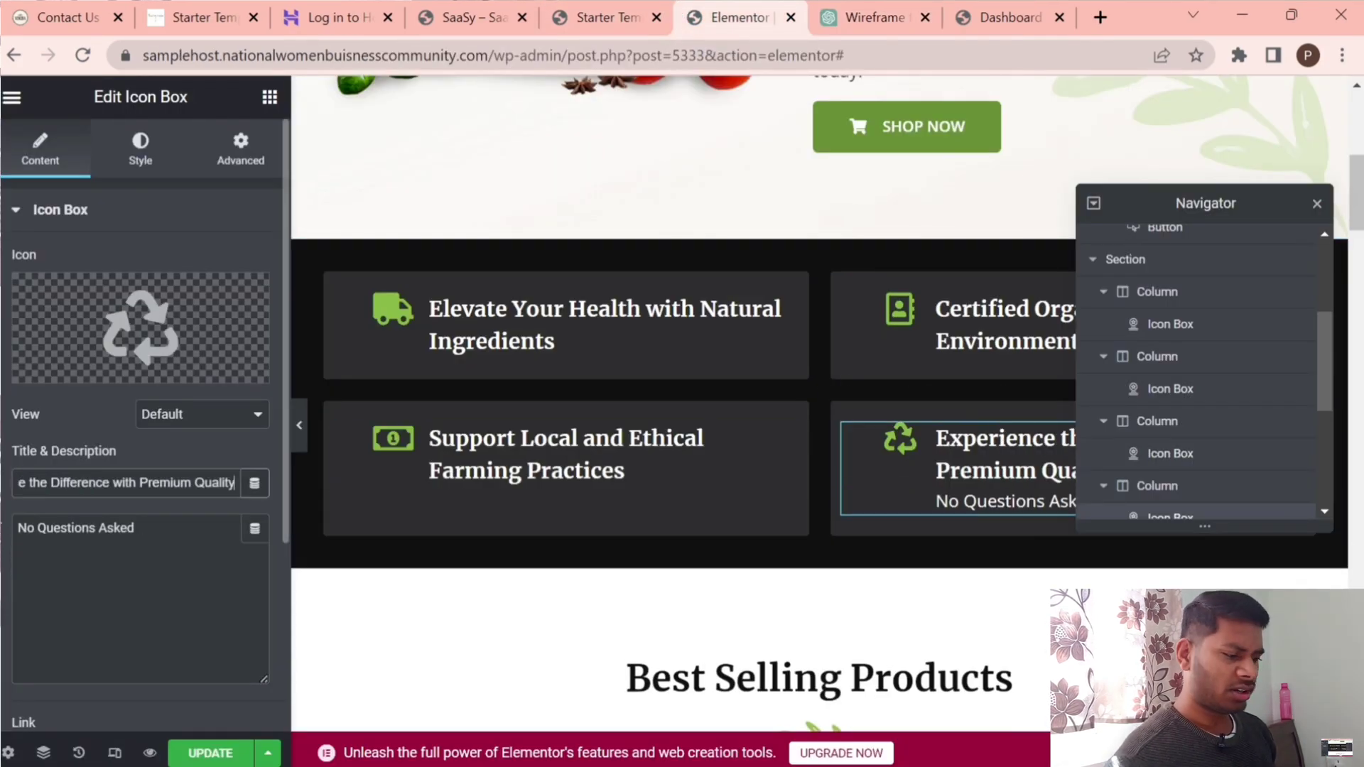
{"action": "key", "text": "Tab"}
{"action": "key", "text": "ctrl+a"}
{"action": "key", "text": "BackSpace"}
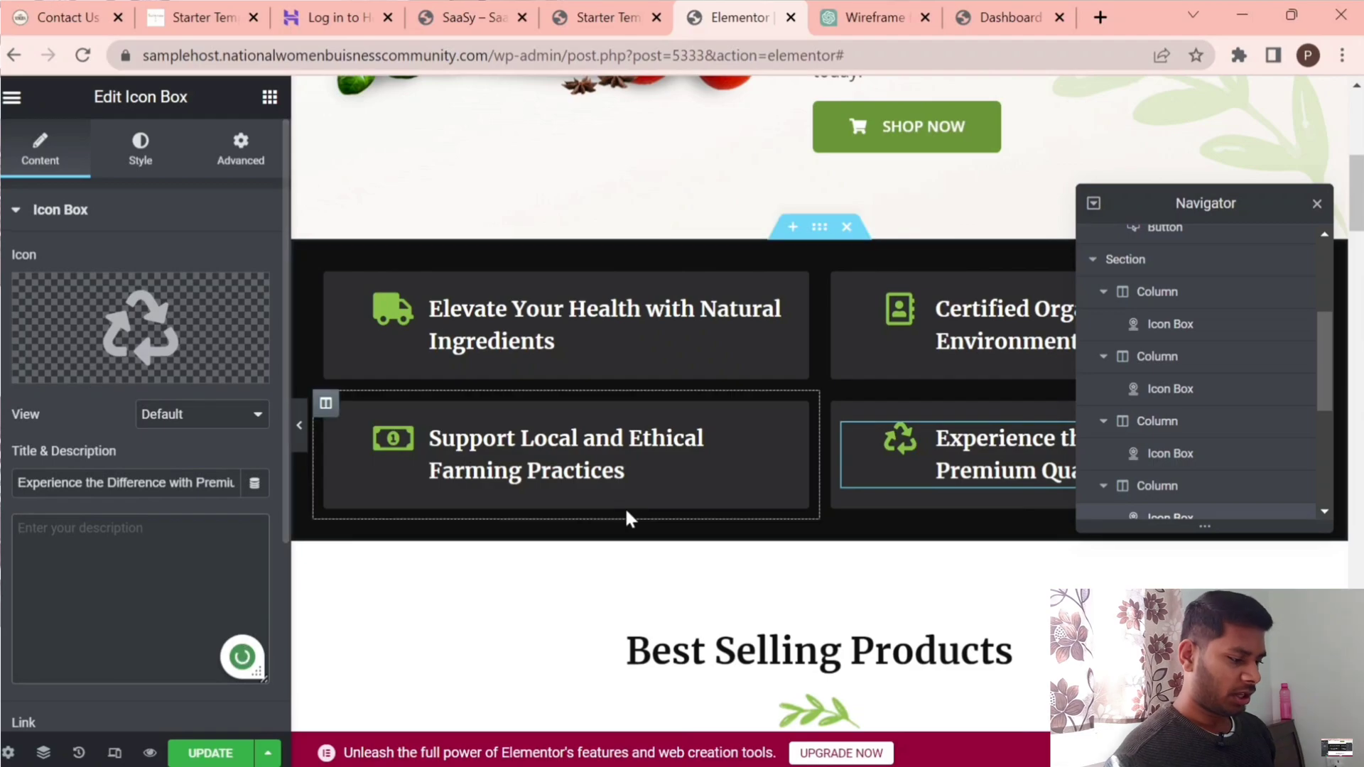
Examine the homepage's best-selling products, category banners, discount offer and trending products sections.
{"action": "scroll", "coordinate": [661, 506], "scroll_direction": "down", "scroll_amount": 3}
{"action": "scroll", "coordinate": [661, 506], "scroll_direction": "down", "scroll_amount": 5}
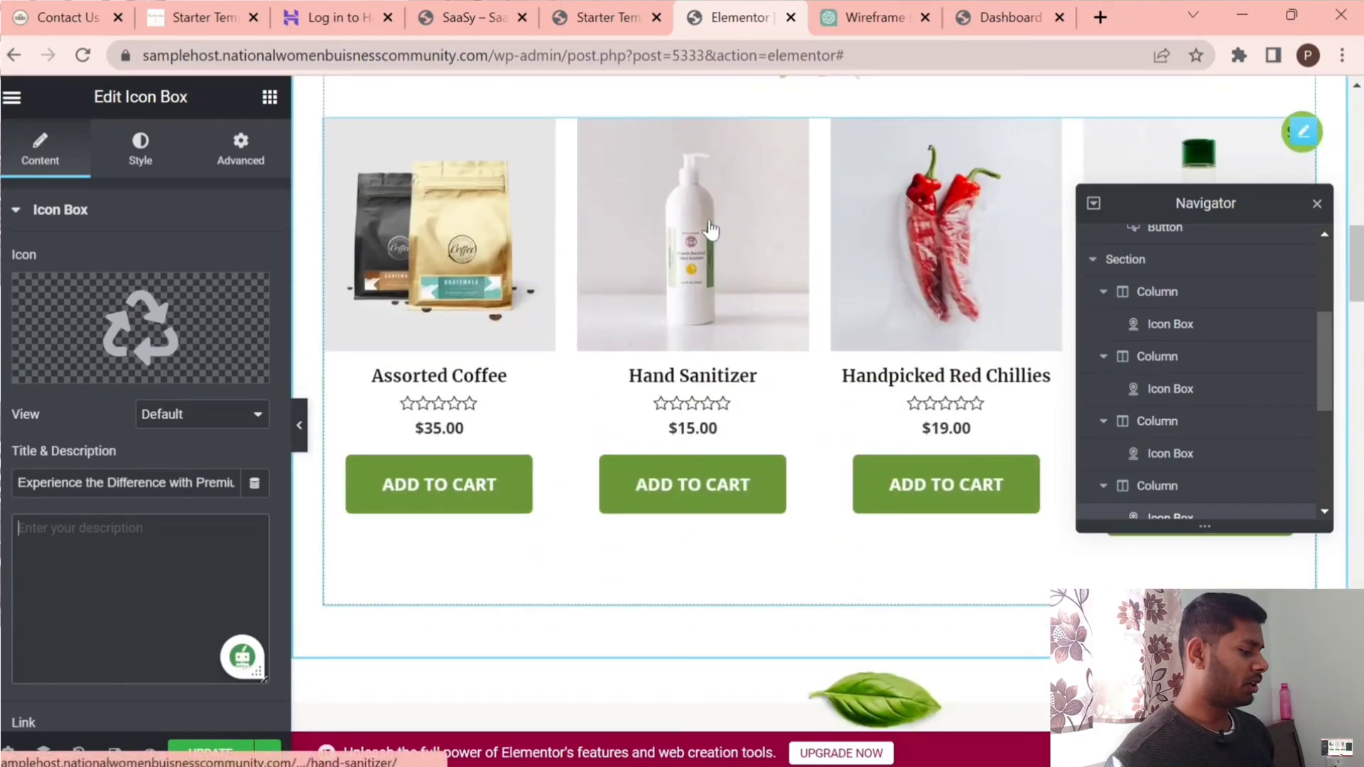
{"action": "scroll", "coordinate": [711, 229], "scroll_direction": "up", "scroll_amount": 2}
{"action": "scroll", "coordinate": [711, 229], "scroll_direction": "down", "scroll_amount": 8}
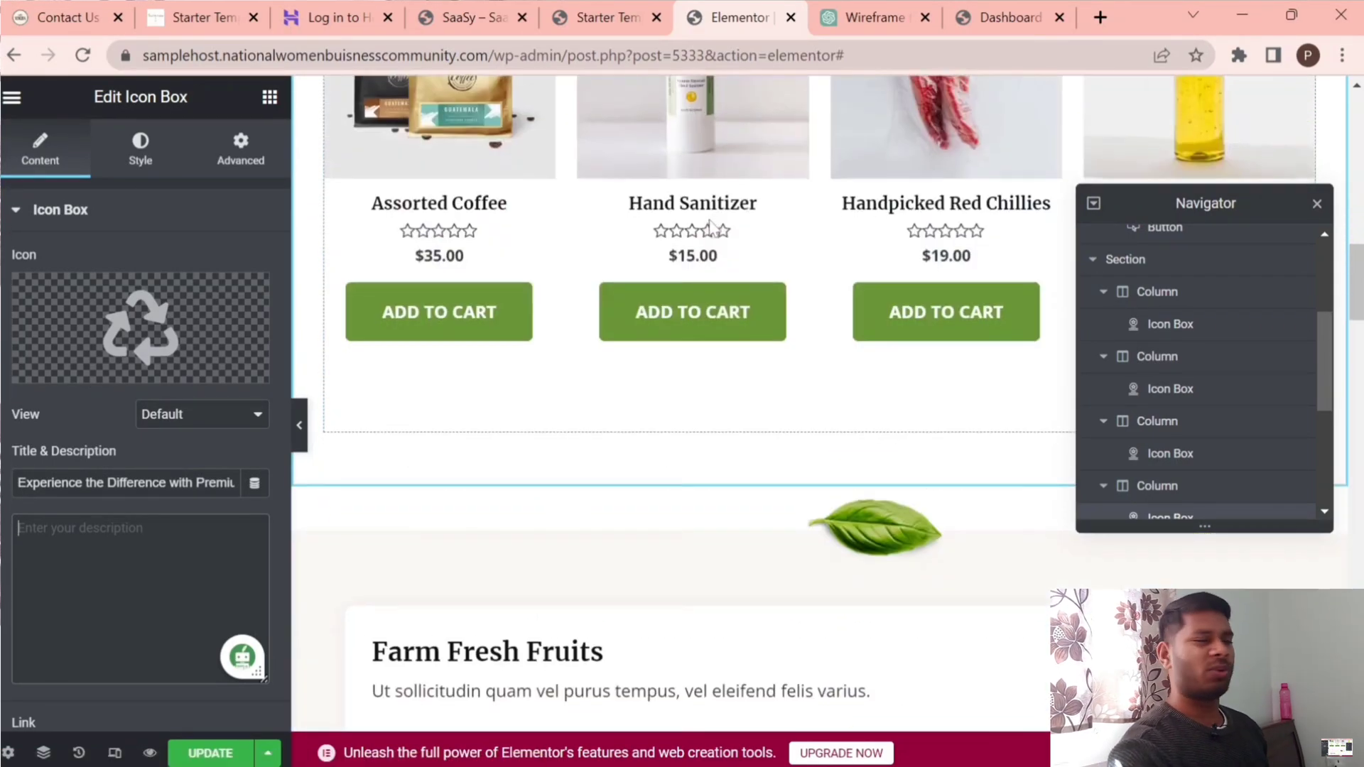
{"action": "scroll", "coordinate": [713, 227], "scroll_direction": "down", "scroll_amount": 7}
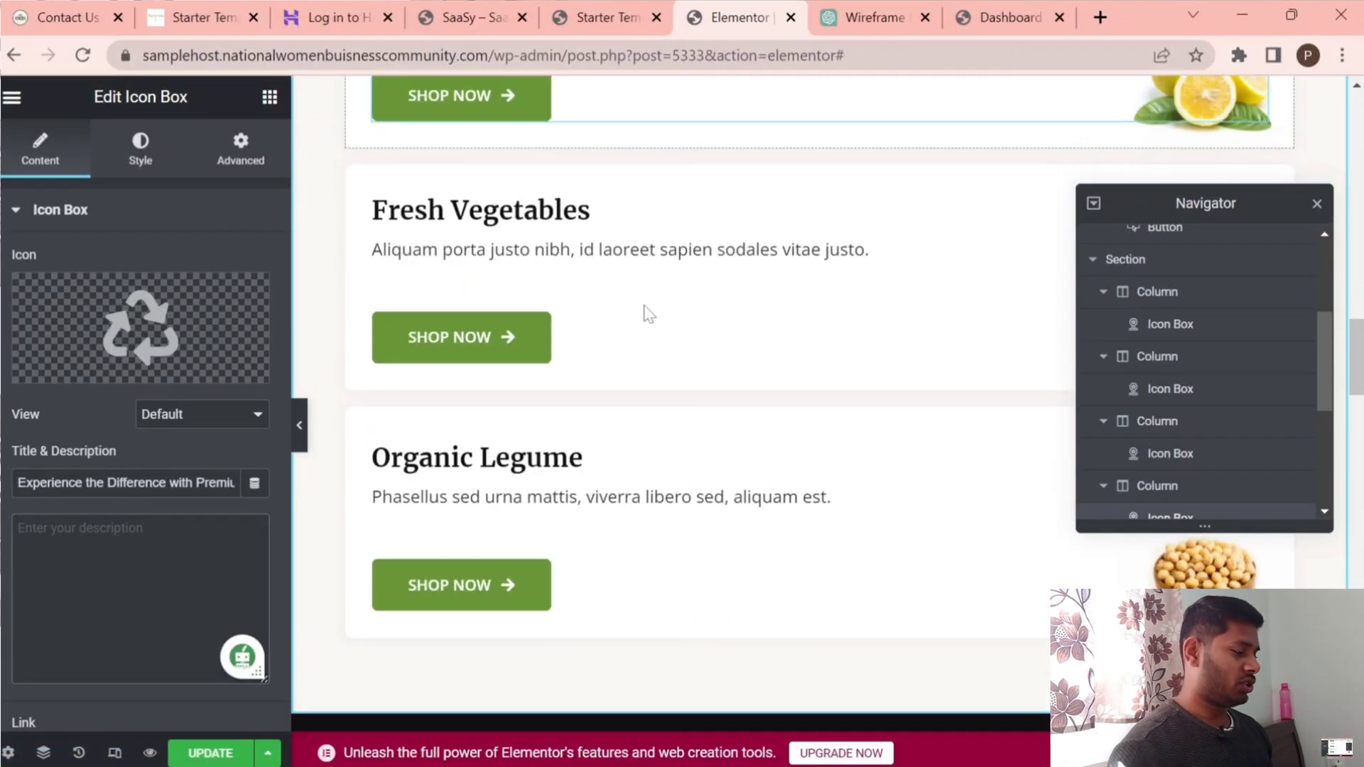
{"action": "scroll", "coordinate": [648, 314], "scroll_direction": "down", "scroll_amount": 4}
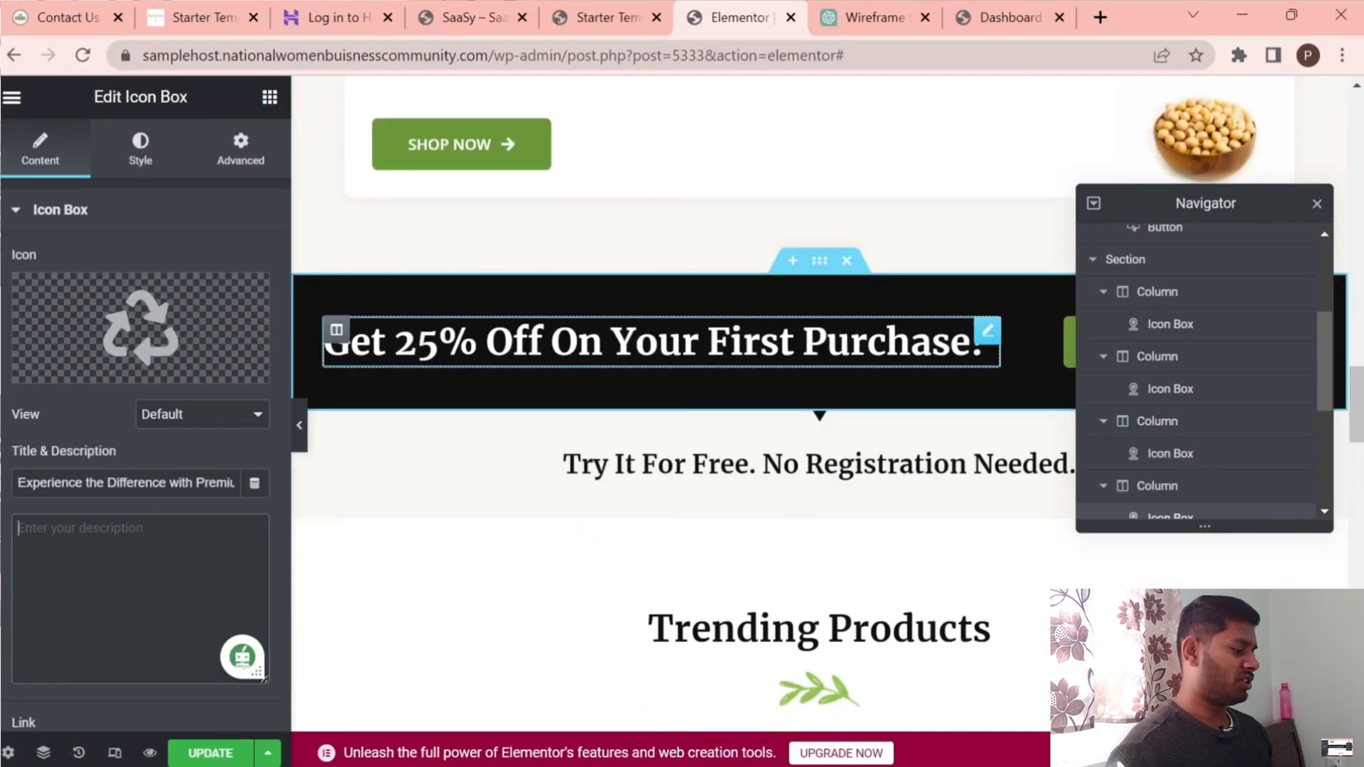
{"action": "scroll", "coordinate": [637, 387], "scroll_direction": "down", "scroll_amount": 8}
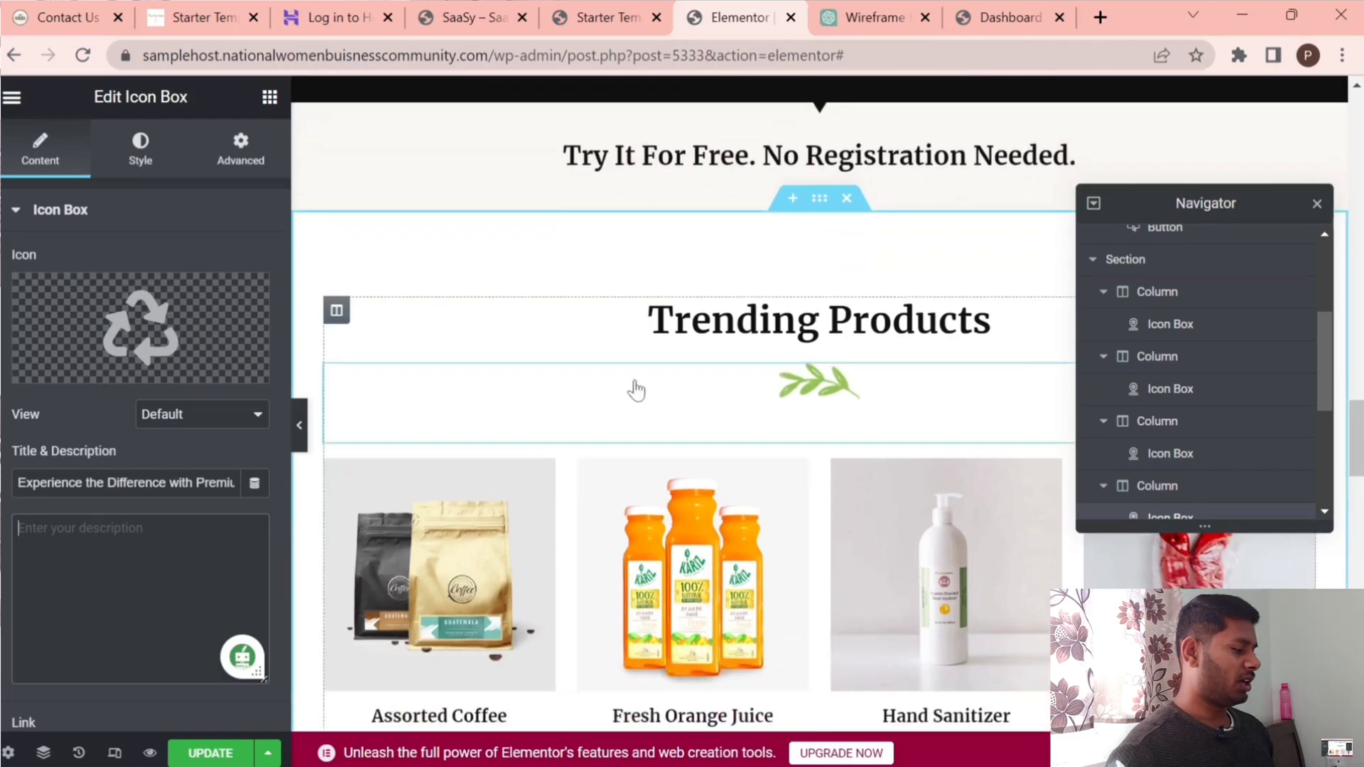
Update the homepage, return to the WordPress dashboard, and ask ChatGPT to write a title for a product and description for it.
{"action": "scroll", "coordinate": [497, 369], "scroll_direction": "up", "scroll_amount": 10}
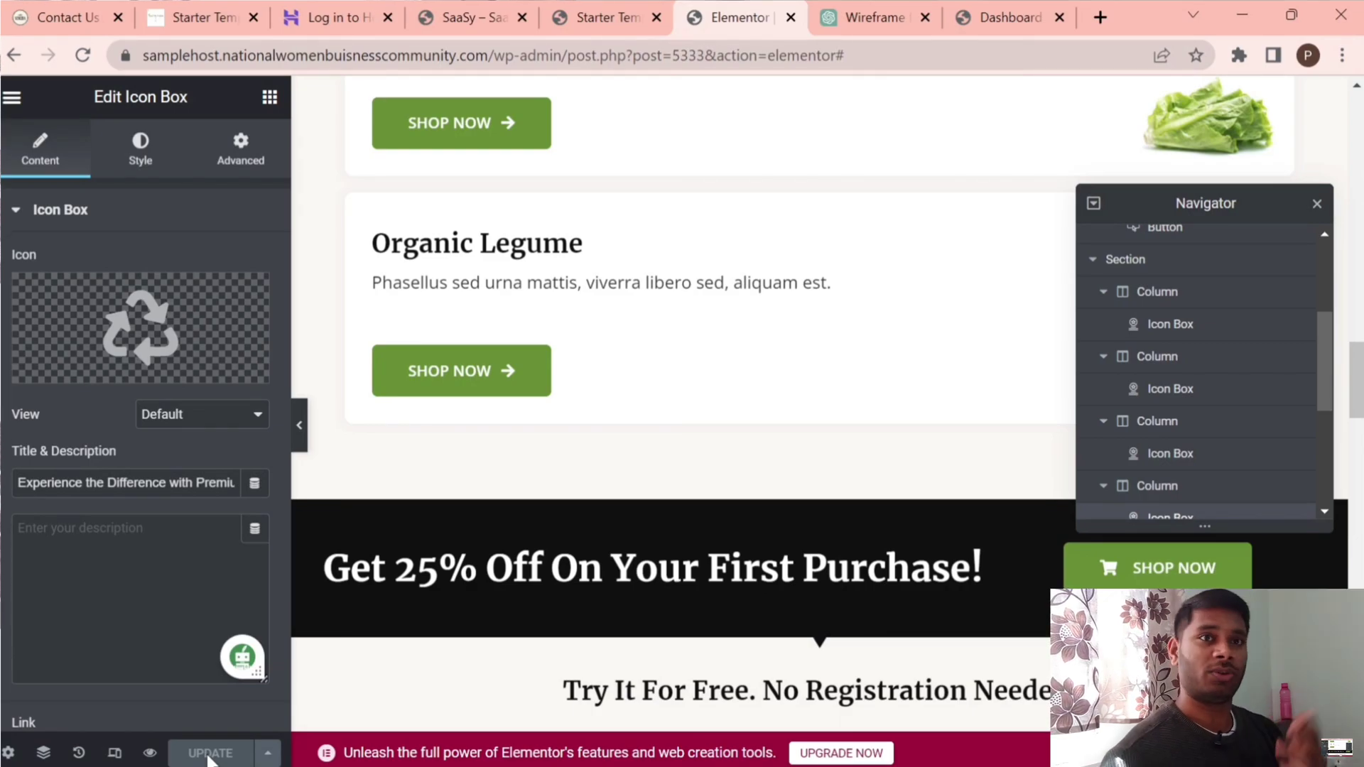
{"action": "scroll", "coordinate": [210, 761], "scroll_direction": "left", "scroll_amount": 6}
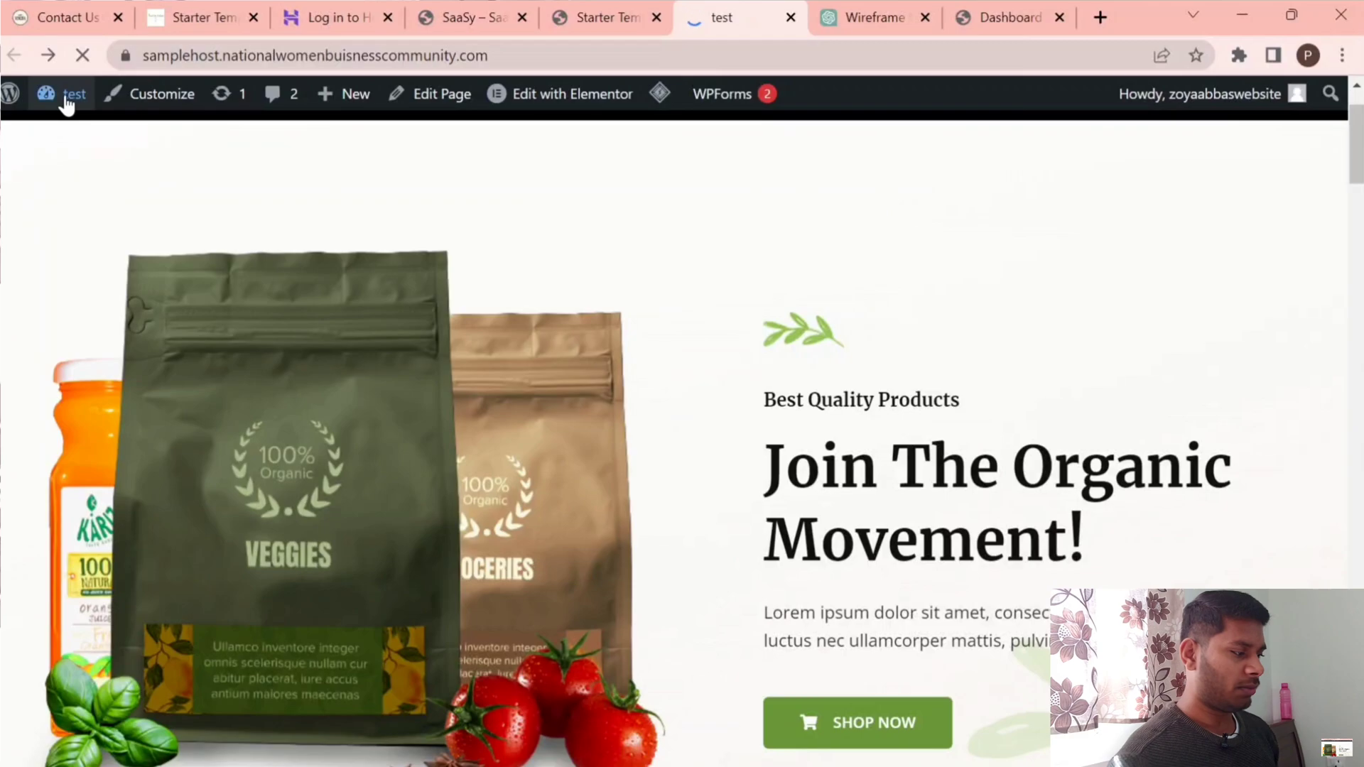
{"action": "left_click", "coordinate": [844, 10]}
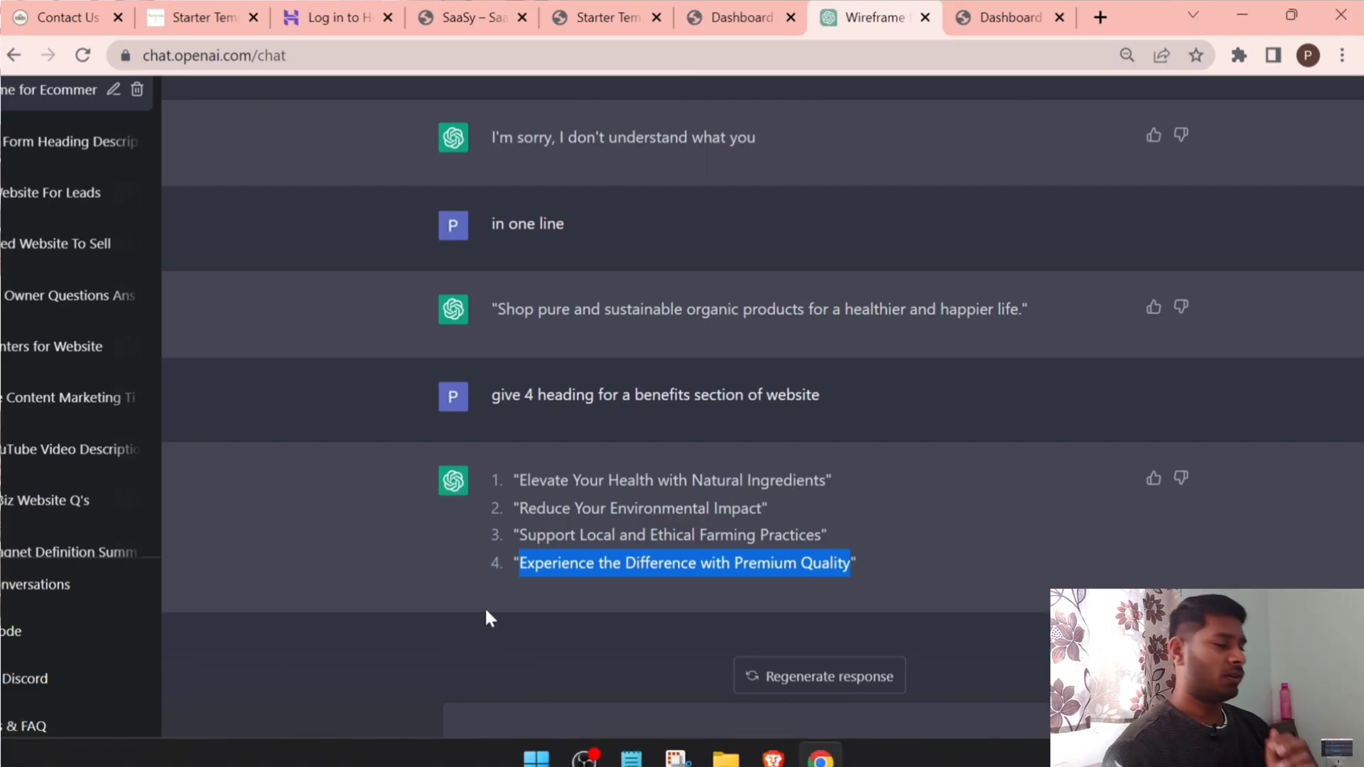
{"action": "left_click", "coordinate": [699, 10]}
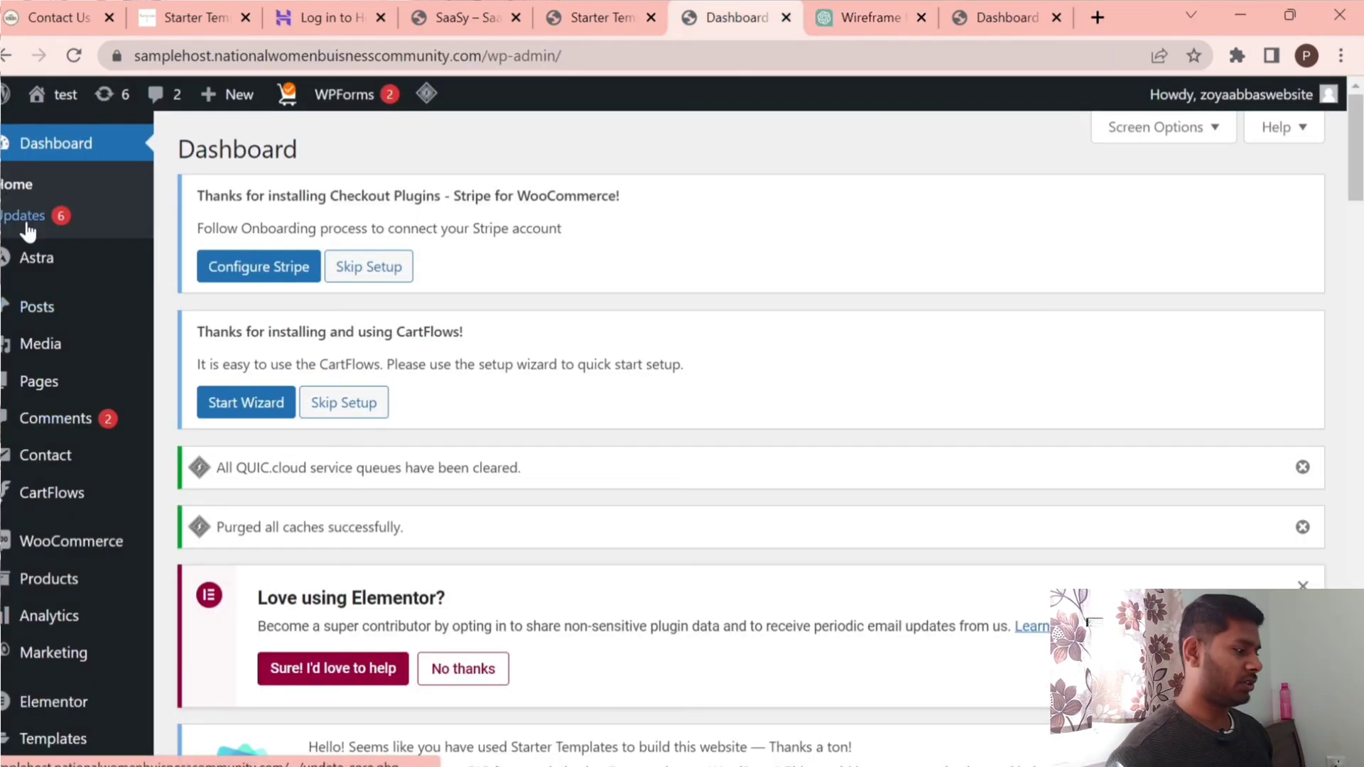
Open the store's product list in the WordPress dashboard and start adding a new product.
{"action": "mouse_move", "coordinate": [48, 332]}
{"action": "scroll", "coordinate": [57, 427], "scroll_direction": "down", "scroll_amount": 2}
{"action": "left_click", "coordinate": [59, 425]}
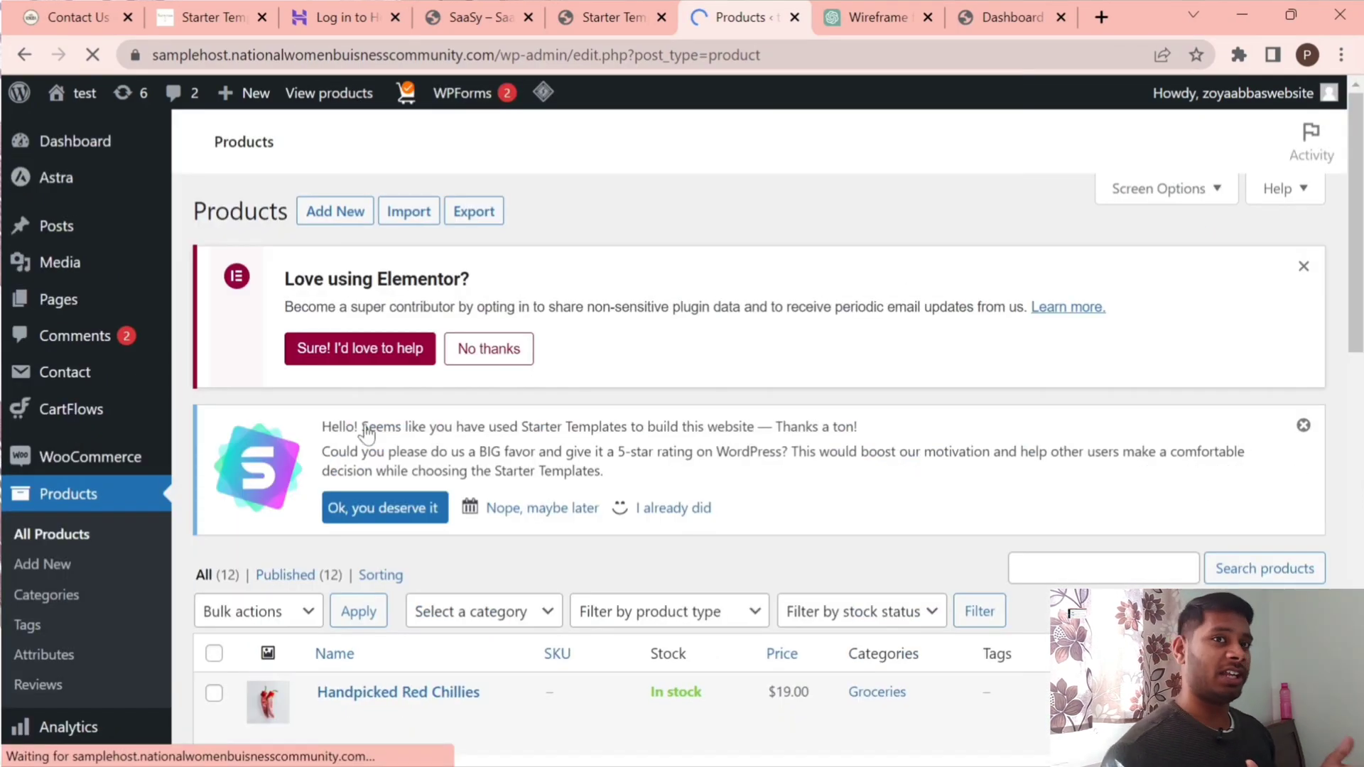
{"action": "scroll", "coordinate": [609, 457], "scroll_direction": "down", "scroll_amount": 5}
{"action": "scroll", "coordinate": [609, 457], "scroll_direction": "up", "scroll_amount": 5}
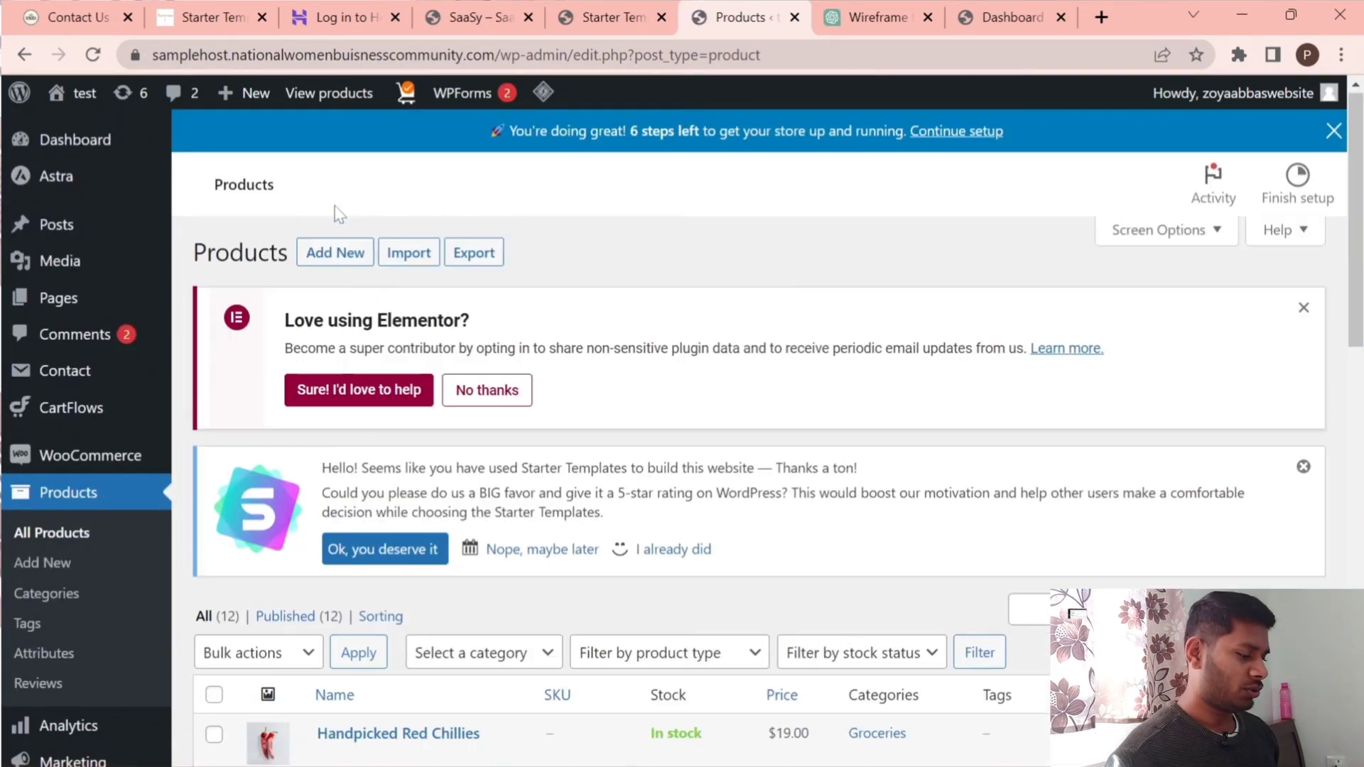
{"action": "left_click", "coordinate": [323, 263]}
Copy ChatGPT's product title and name the new product "Organic Maple Syrup".
{"action": "left_click", "coordinate": [869, 9]}
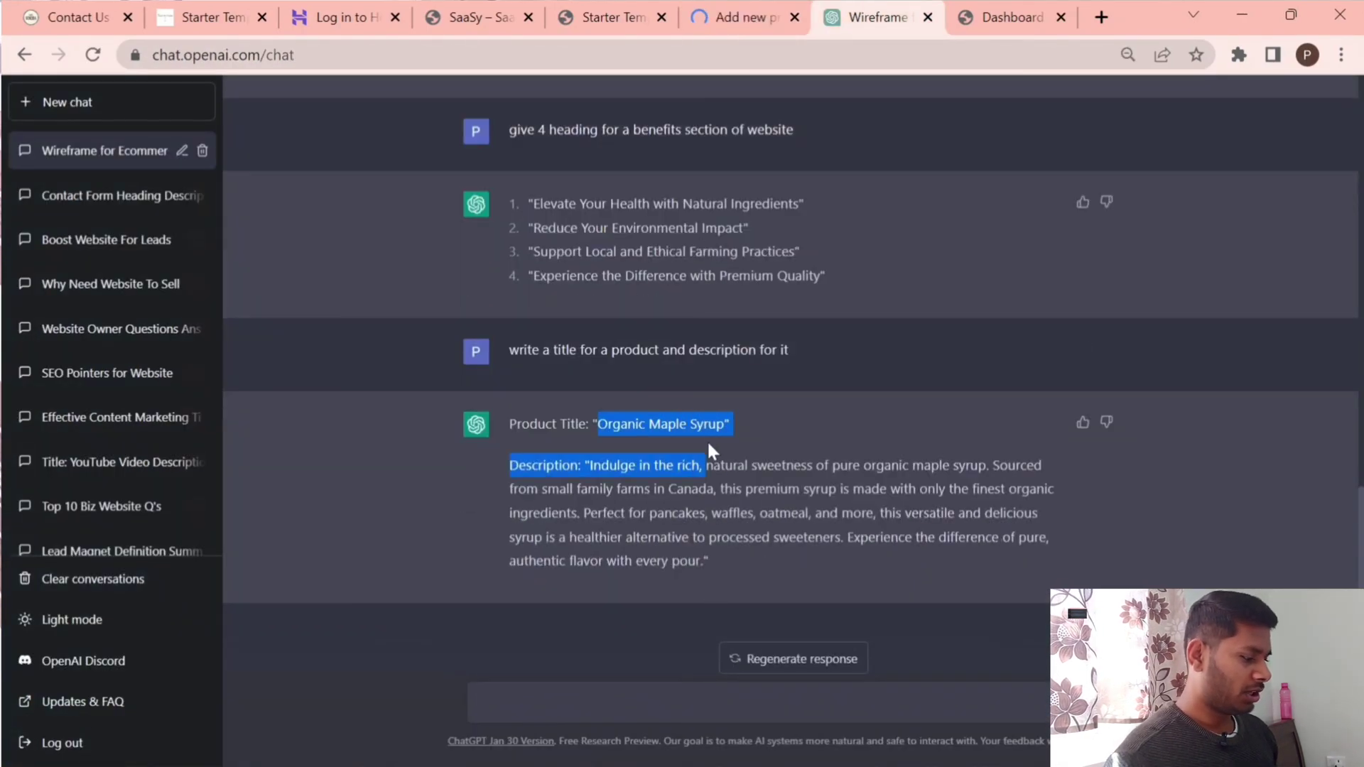
{"action": "left_click", "coordinate": [734, 10]}
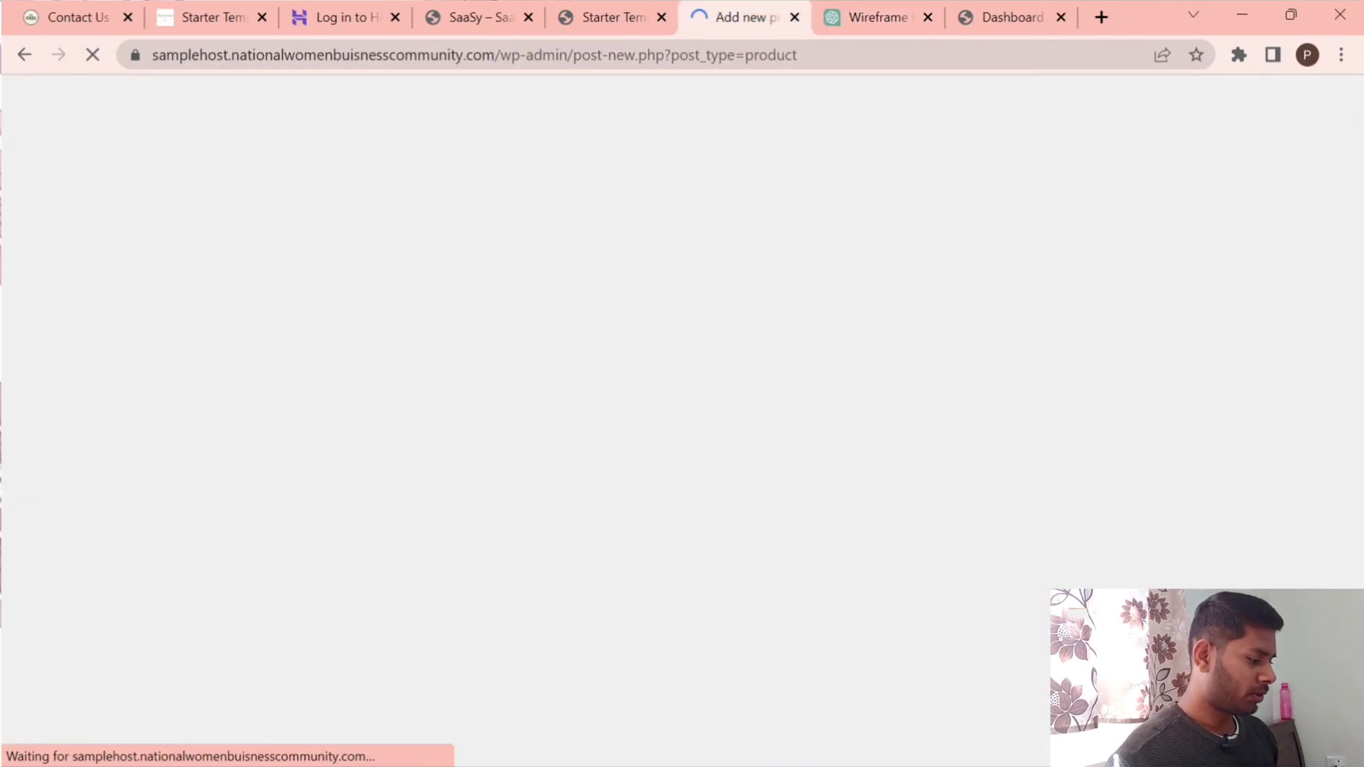
{"action": "scroll", "coordinate": [383, 623], "scroll_direction": "down", "scroll_amount": 3}
{"action": "type", "text": "Organic Maple Syrup"}
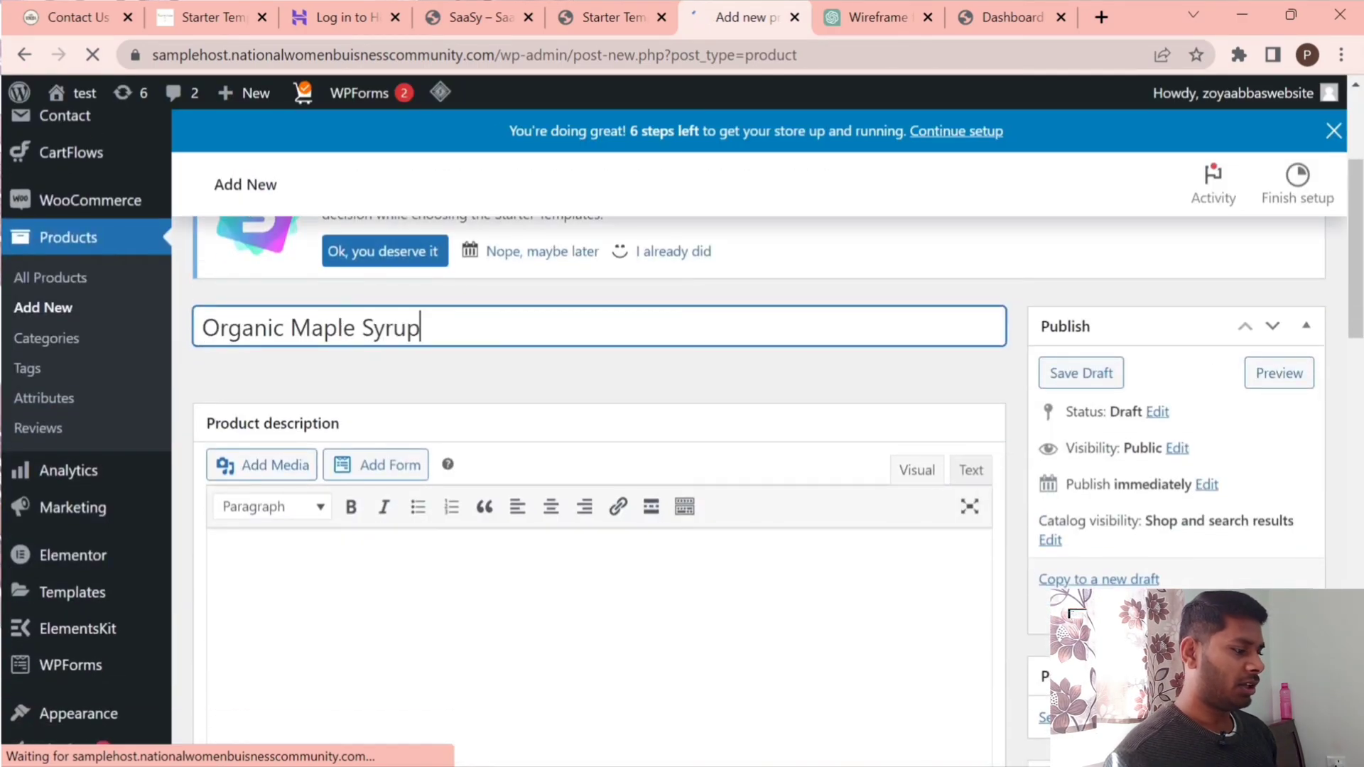
Copy ChatGPT's maple syrup description, starting "Indulge in the rich, natural sweetness", into the product description.
{"action": "left_click", "coordinate": [860, 16]}
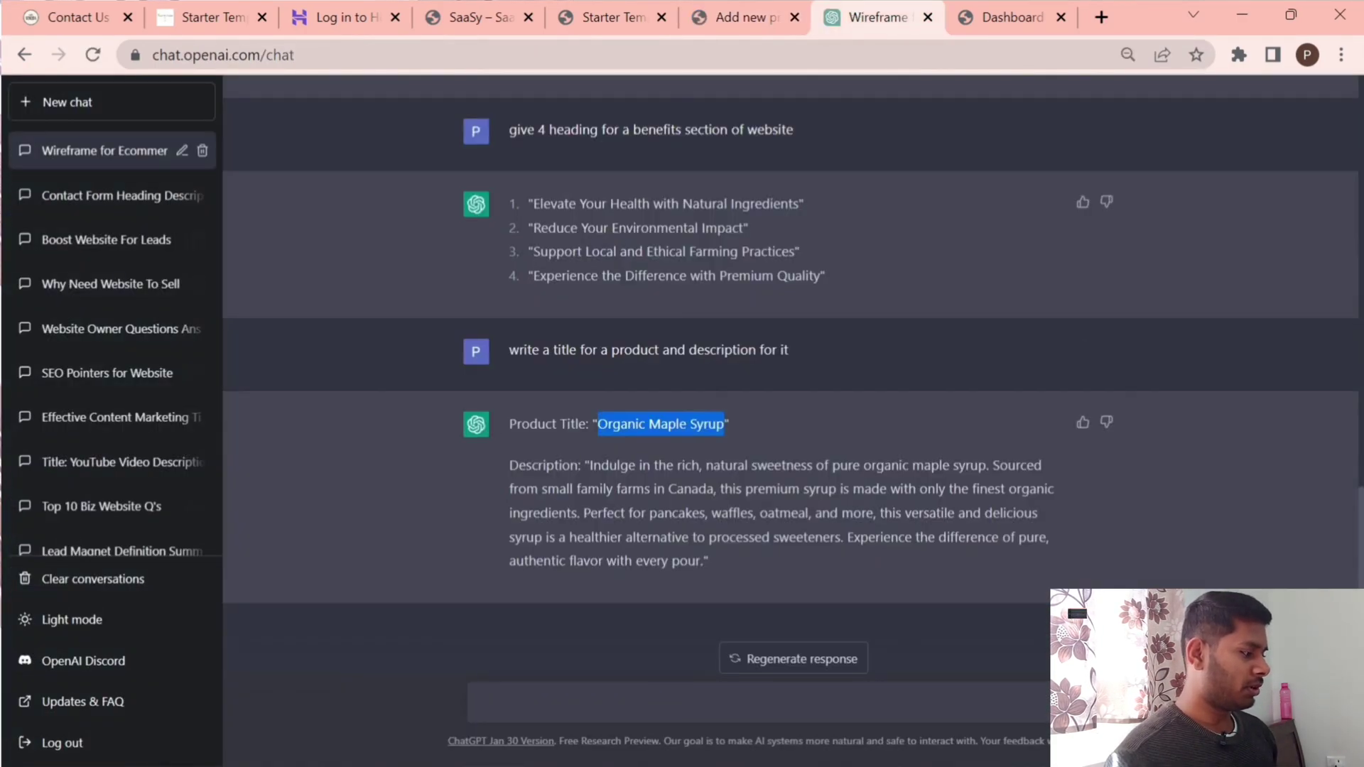
{"action": "left_click_drag", "start_coordinate": [584, 466], "coordinate": [705, 577]}
{"action": "key", "text": "ctrl+c"}
{"action": "left_click", "coordinate": [735, 10]}
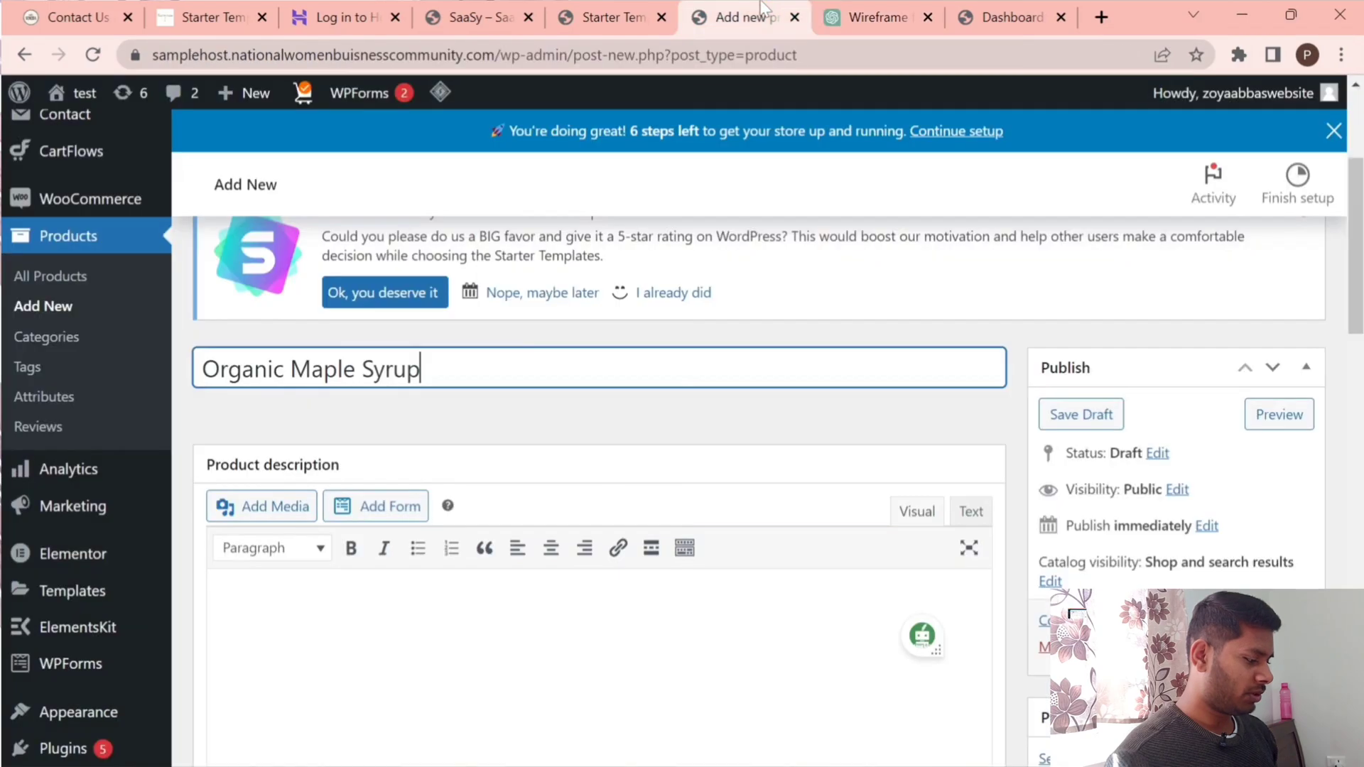
{"action": "left_click", "coordinate": [739, 640]}
{"action": "key", "text": "ctrl+v"}
Assign the product to the Juice category and set its regular price to $40.
{"action": "scroll", "coordinate": [972, 533], "scroll_direction": "down", "scroll_amount": 9}
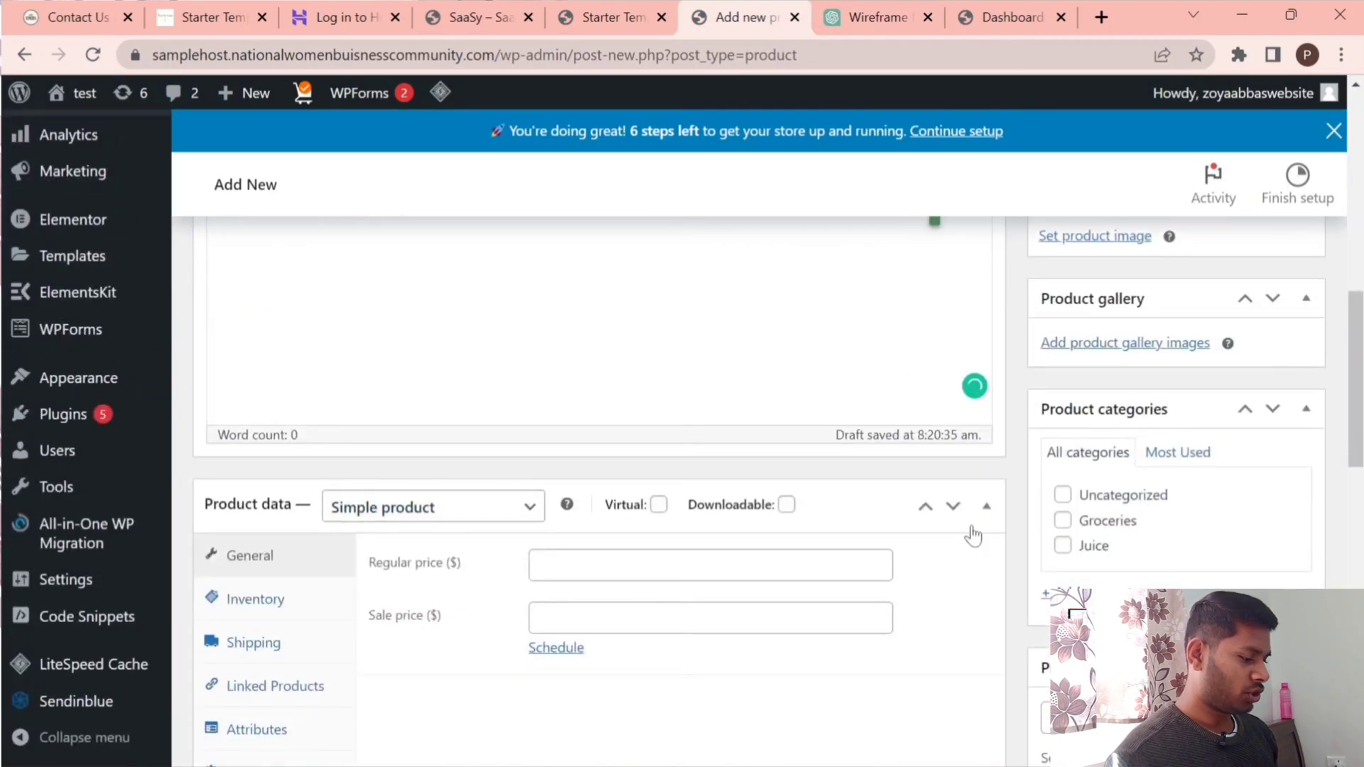
{"action": "scroll", "coordinate": [1044, 393], "scroll_direction": "up", "scroll_amount": 1}
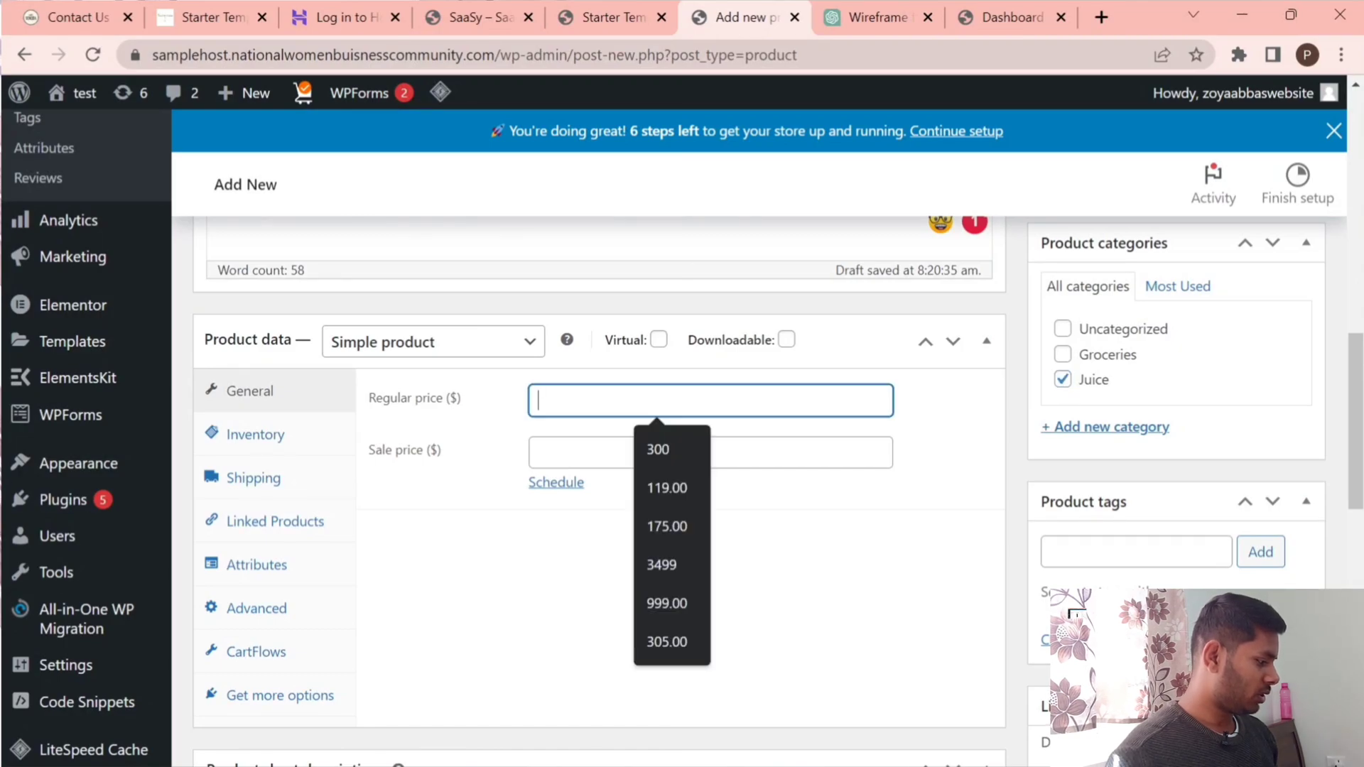
{"action": "type", "text": "40"}
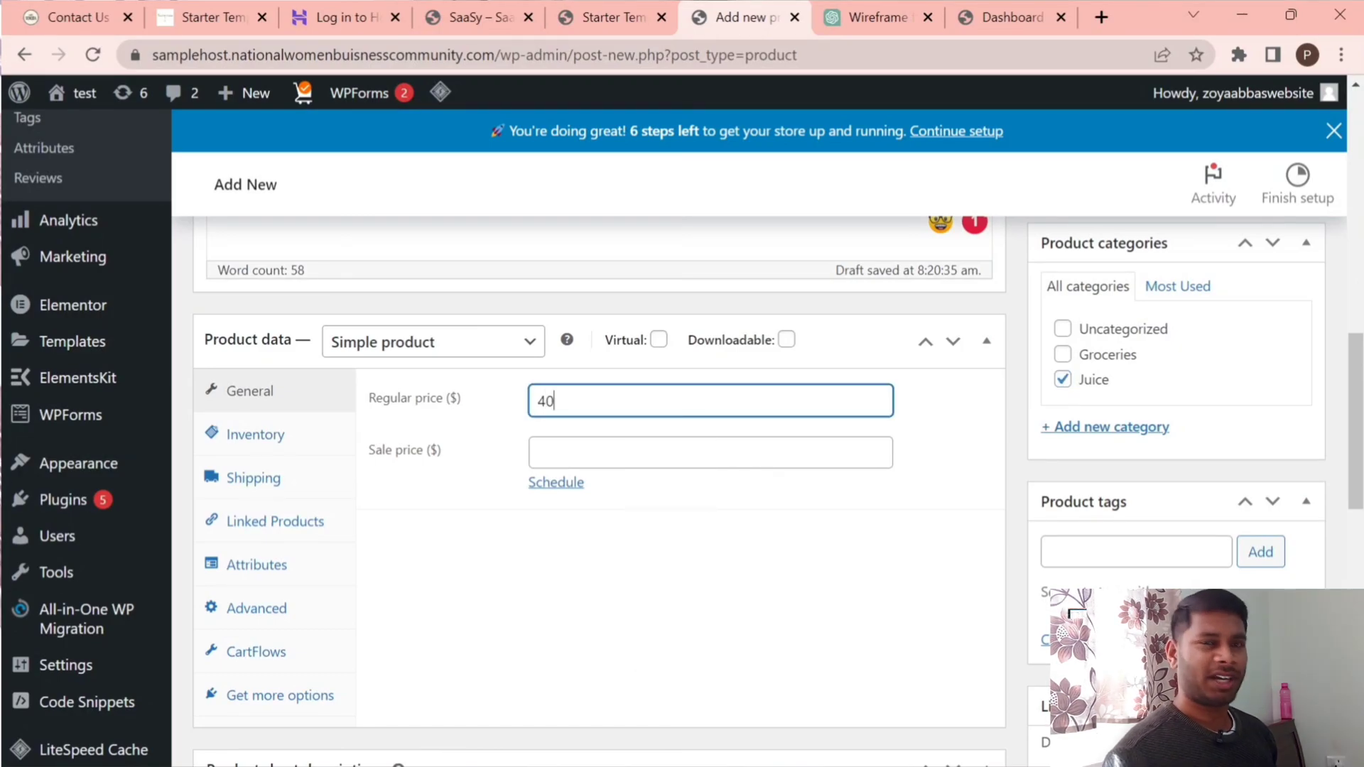
{"action": "key", "text": "Tab"}
{"action": "scroll", "coordinate": [491, 489], "scroll_direction": "down", "scroll_amount": 1}
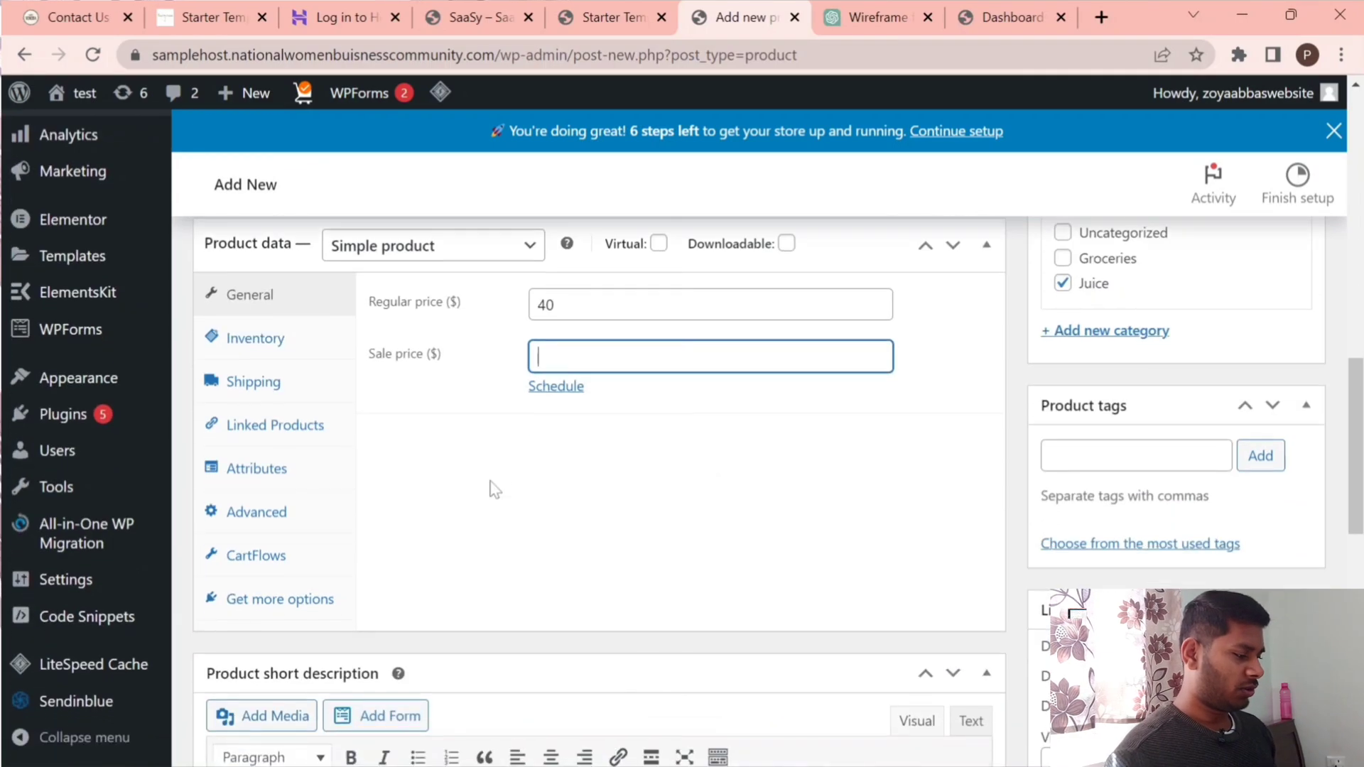
{"action": "scroll", "coordinate": [909, 395], "scroll_direction": "down", "scroll_amount": 3}
{"action": "scroll", "coordinate": [908, 395], "scroll_direction": "down", "scroll_amount": 3}
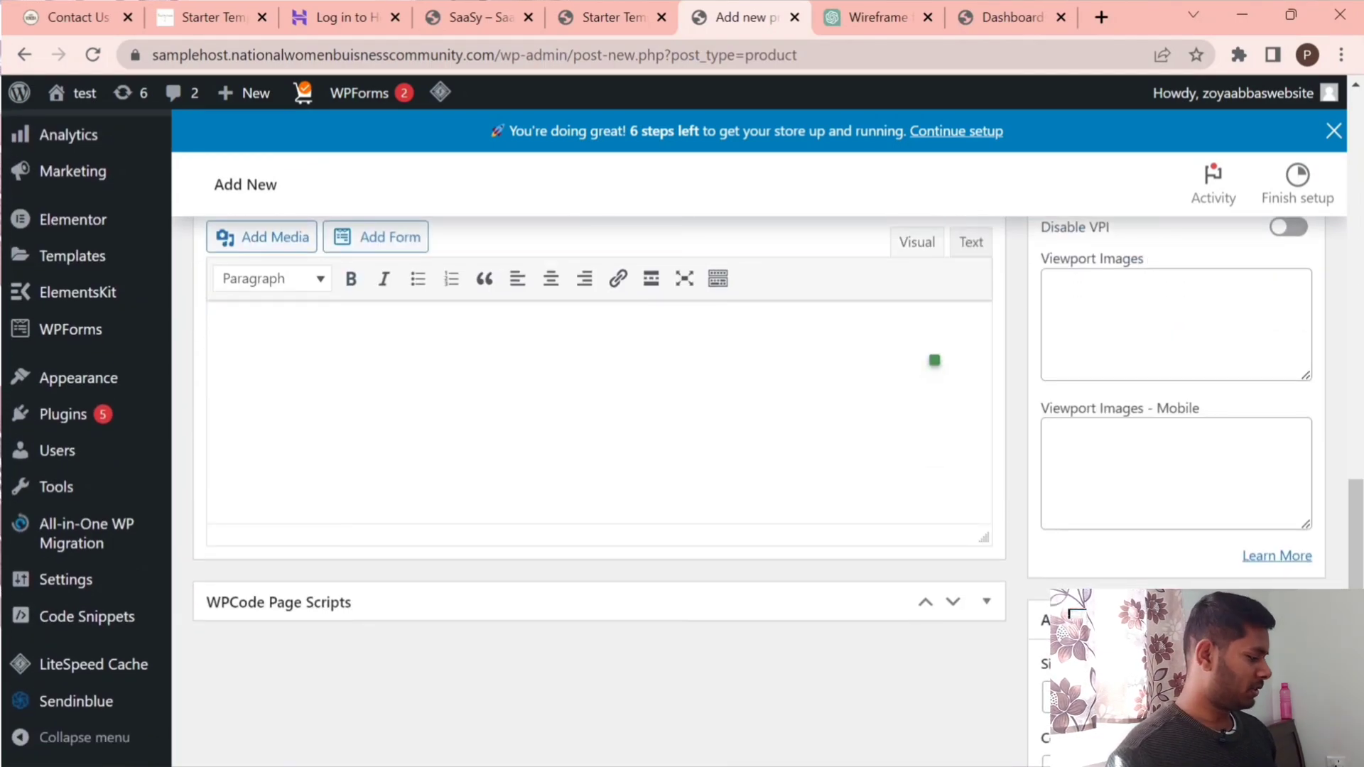
{"action": "scroll", "coordinate": [646, 405], "scroll_direction": "down", "scroll_amount": 5}
{"action": "scroll", "coordinate": [645, 405], "scroll_direction": "up", "scroll_amount": 10}
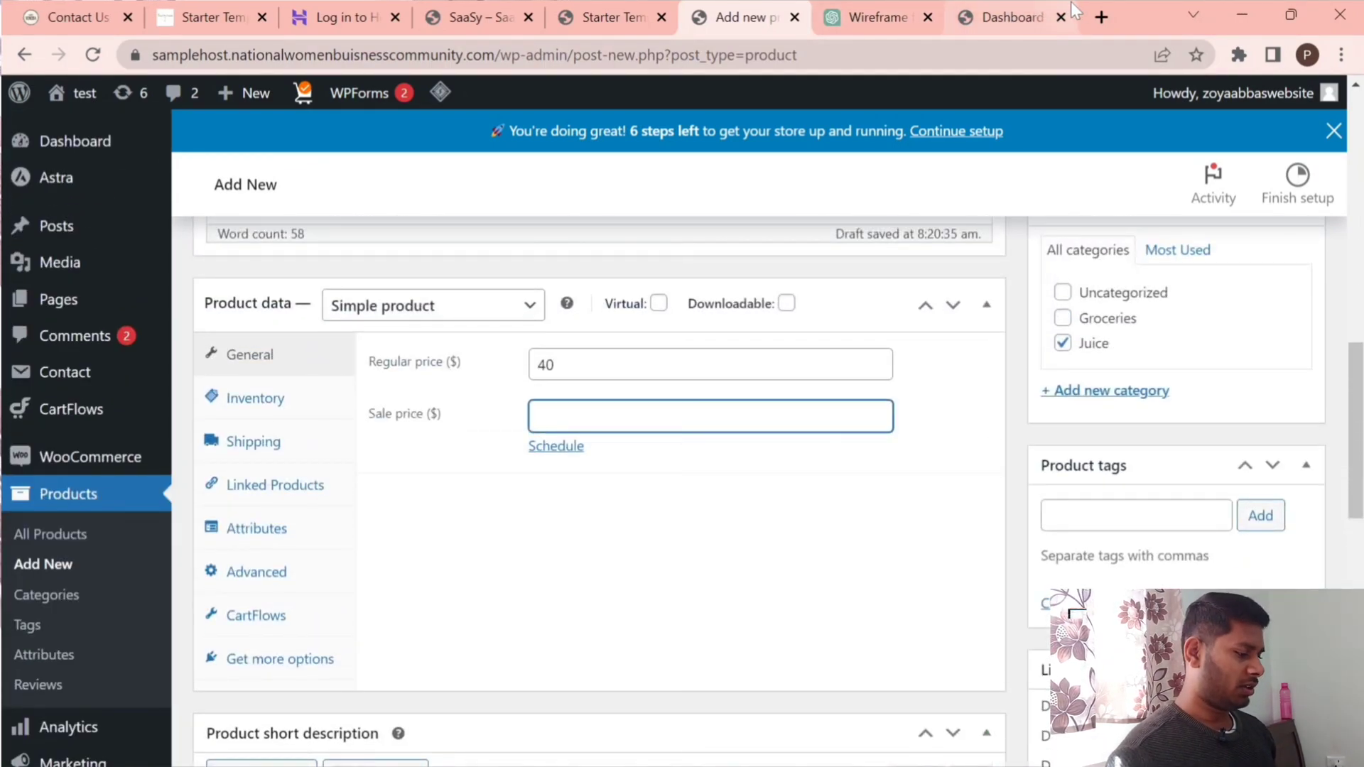
Search Google Images for "Organic Maple Syrup" in a new browser tab.
{"action": "left_click", "coordinate": [1101, 17]}
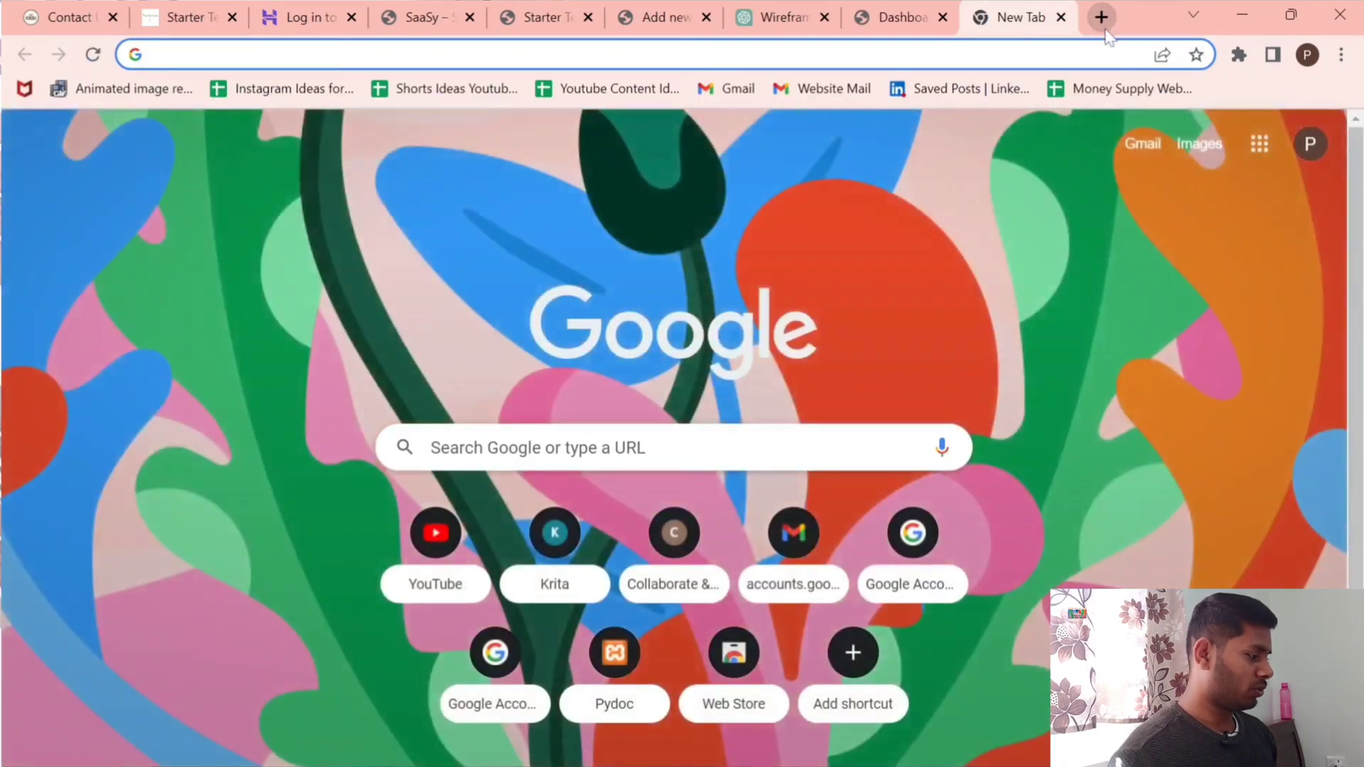
{"action": "key", "text": "super+v"}
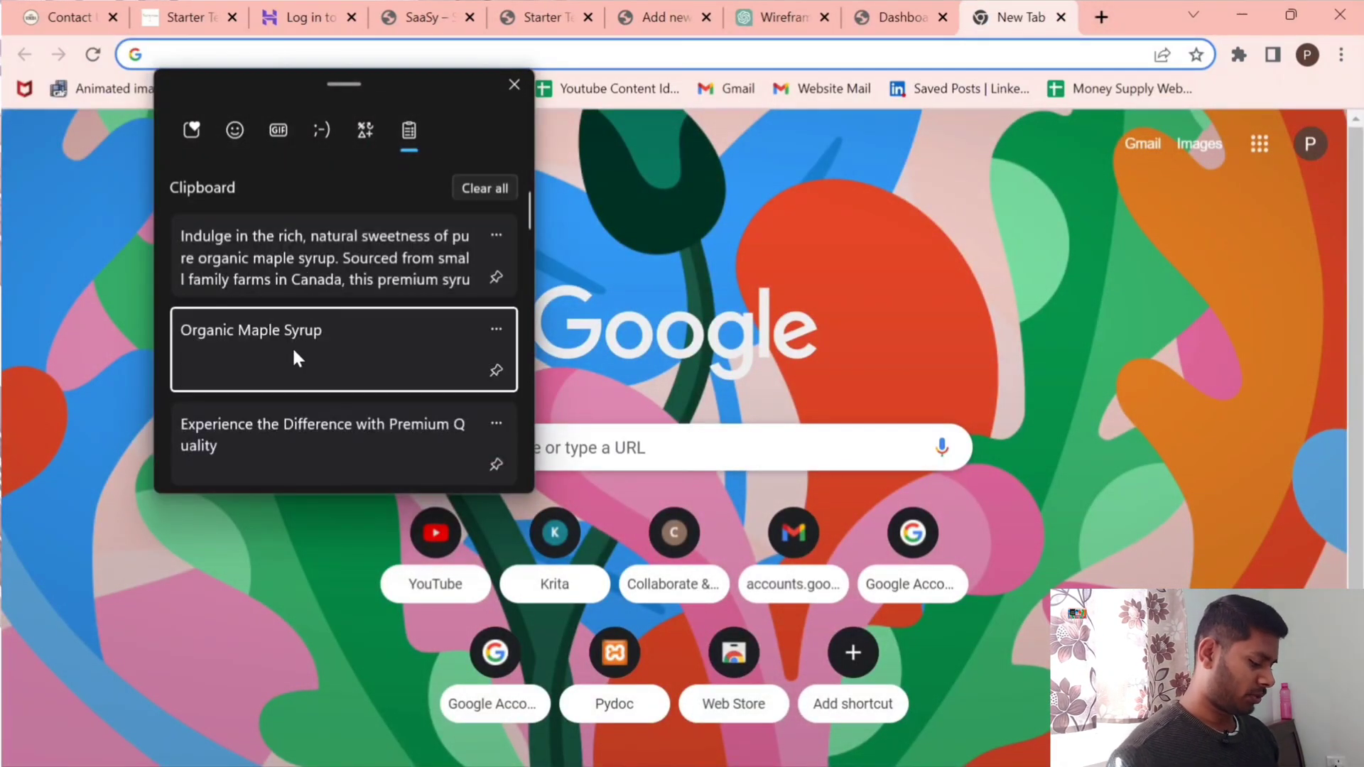
{"action": "left_click", "coordinate": [294, 356]}
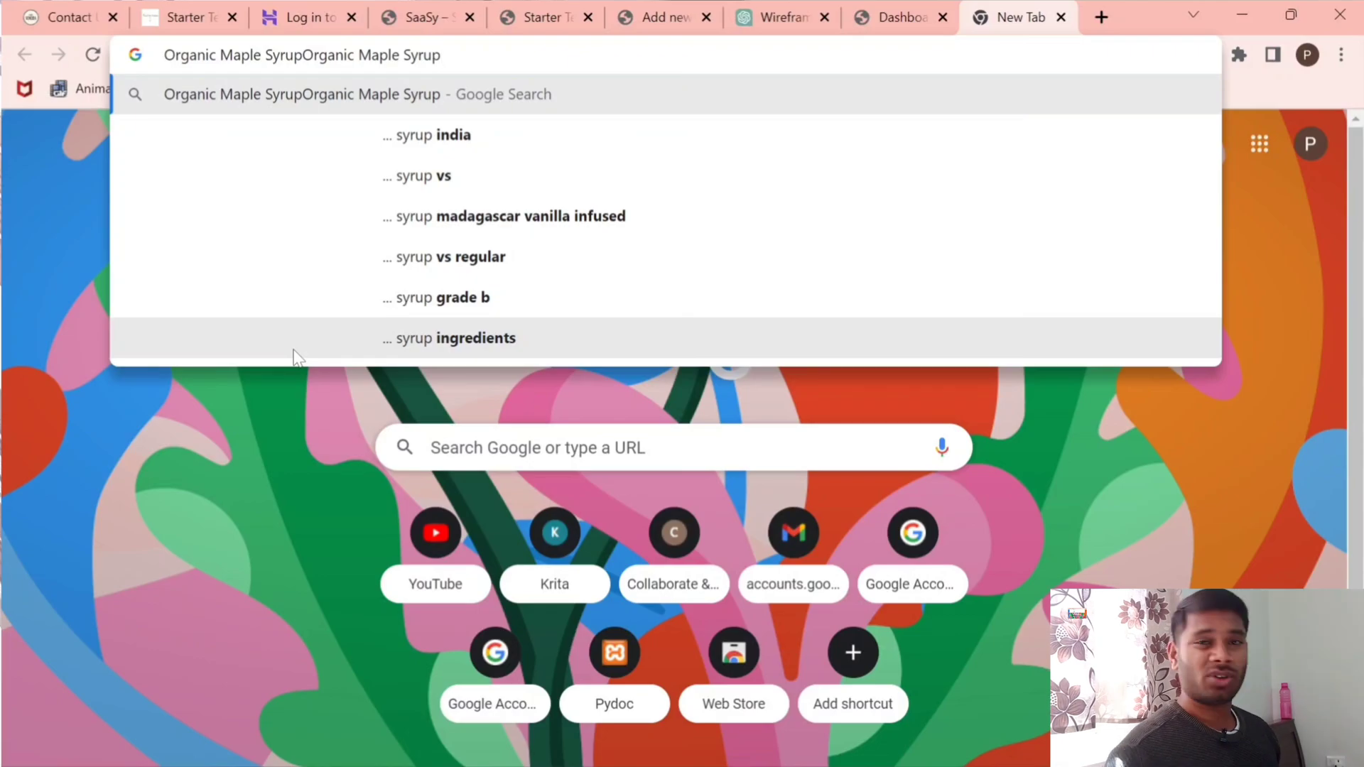
{"action": "key", "text": "ctrl+z"}
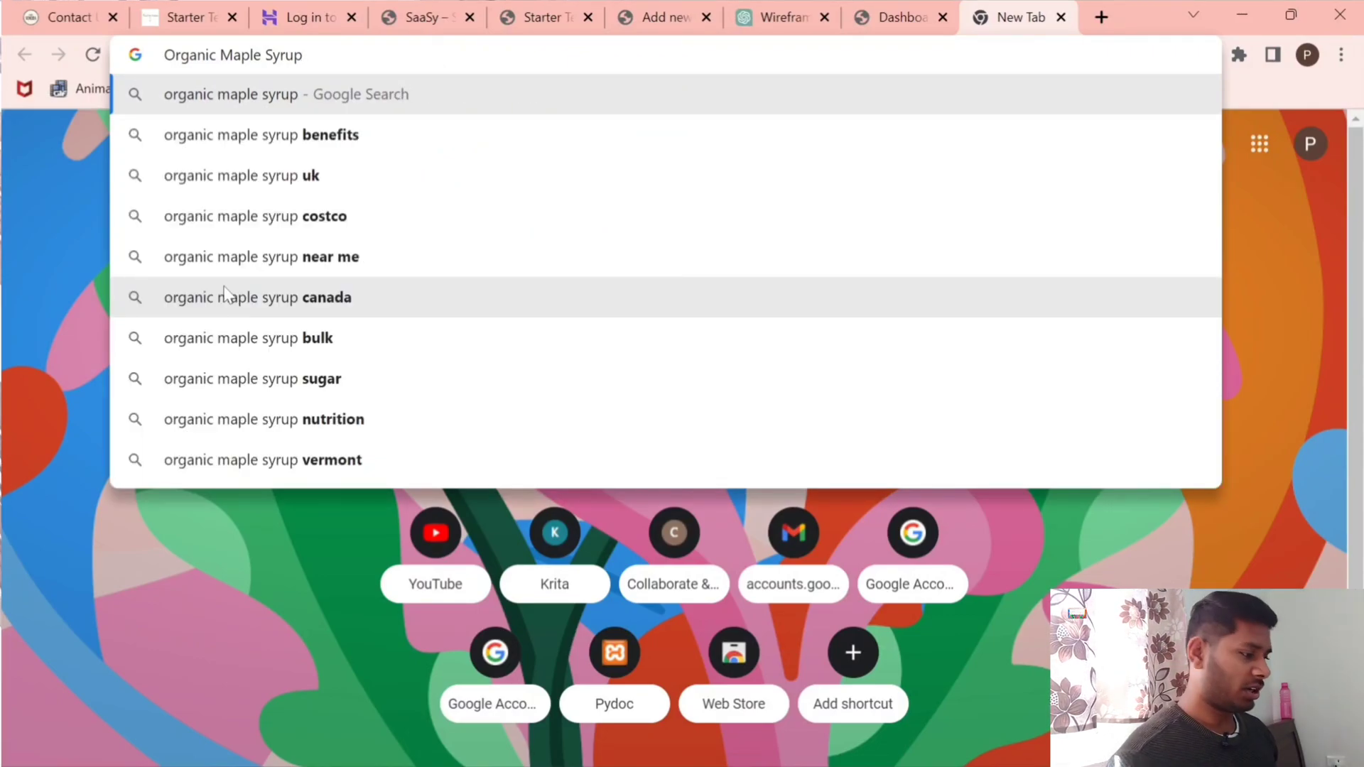
{"action": "key", "text": "Return"}
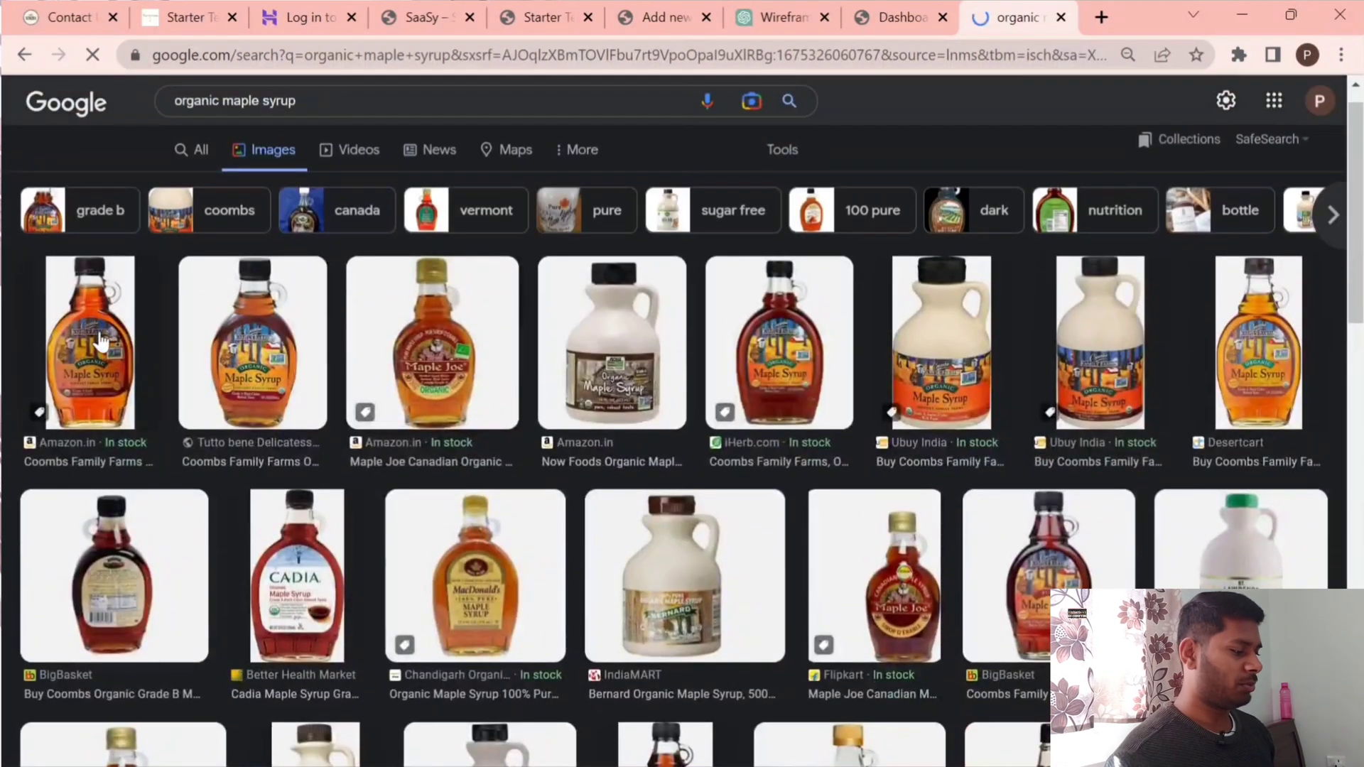
Open the first Coombs Family Farms maple syrup result and save its image to the computer.
{"action": "left_click", "coordinate": [90, 342]}
{"action": "right_click", "coordinate": [1010, 340]}
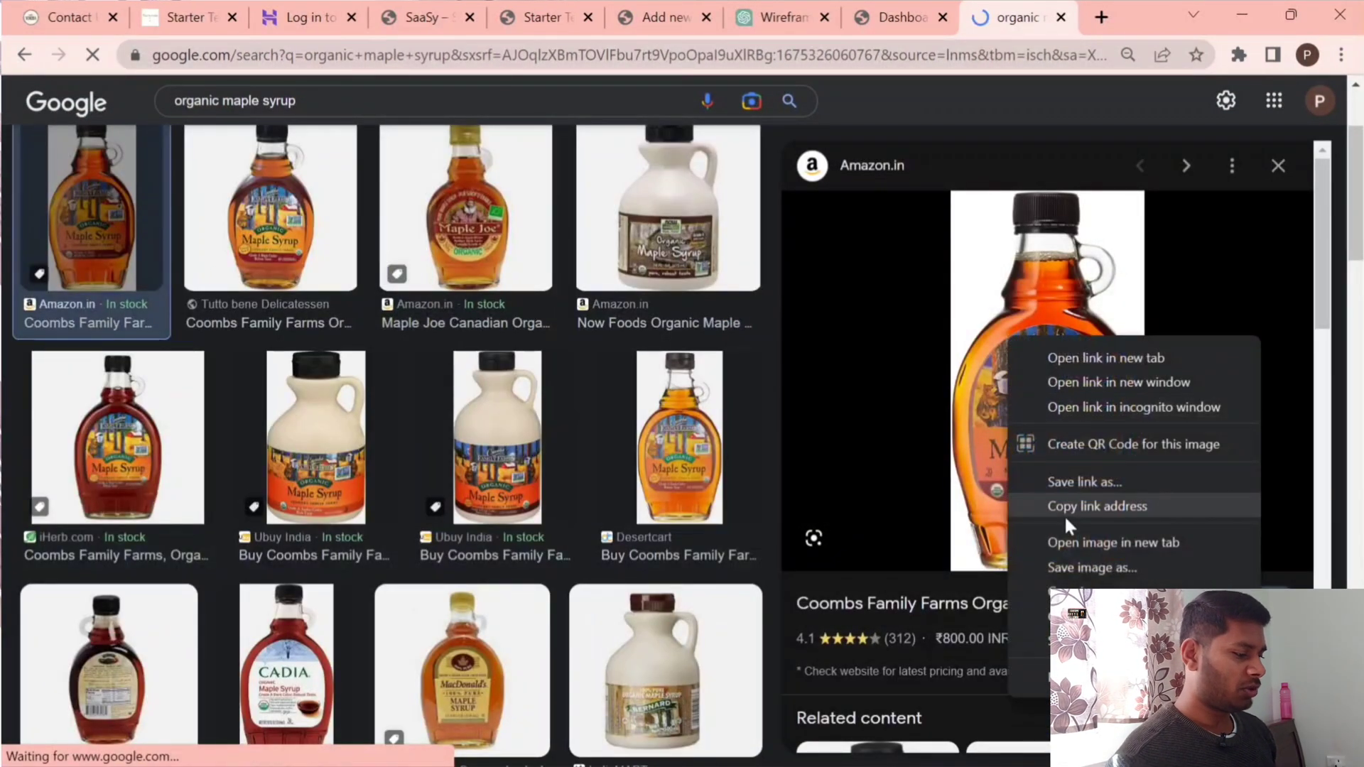
{"action": "left_click", "coordinate": [1072, 567]}
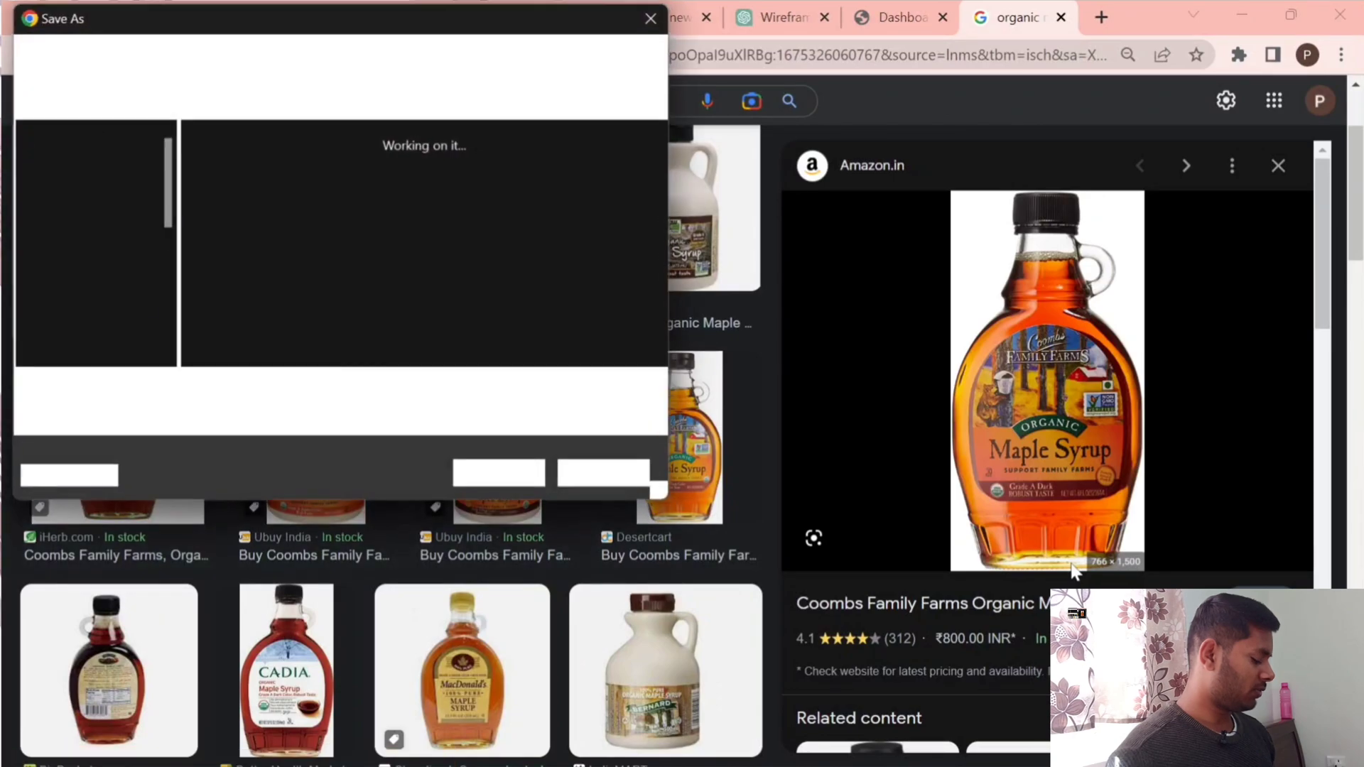
{"action": "key", "text": "Return"}
Upload the downloaded maple syrup picture as the product image and publish the Organic Maple Syrup product.
{"action": "left_click", "coordinate": [662, 18]}
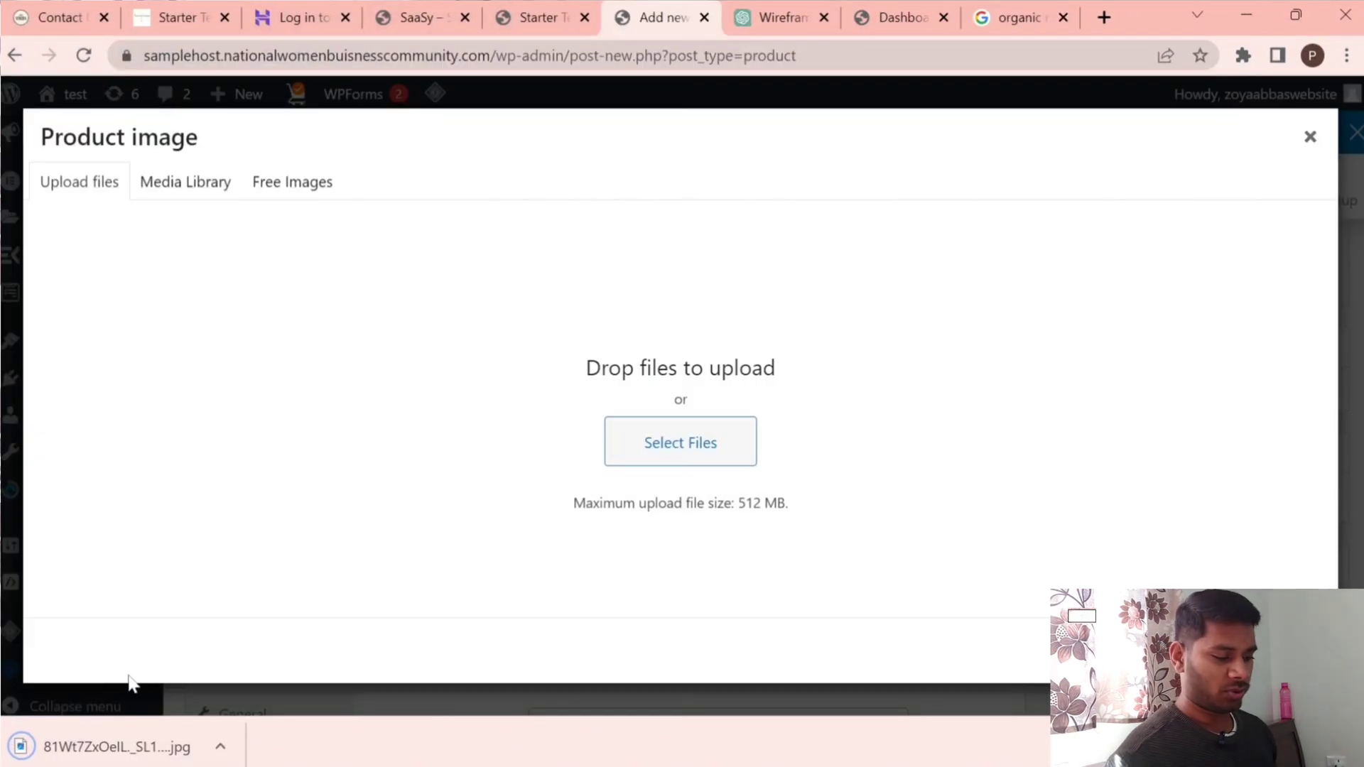
{"action": "left_click_drag", "start_coordinate": [88, 754], "coordinate": [1344, 442]}
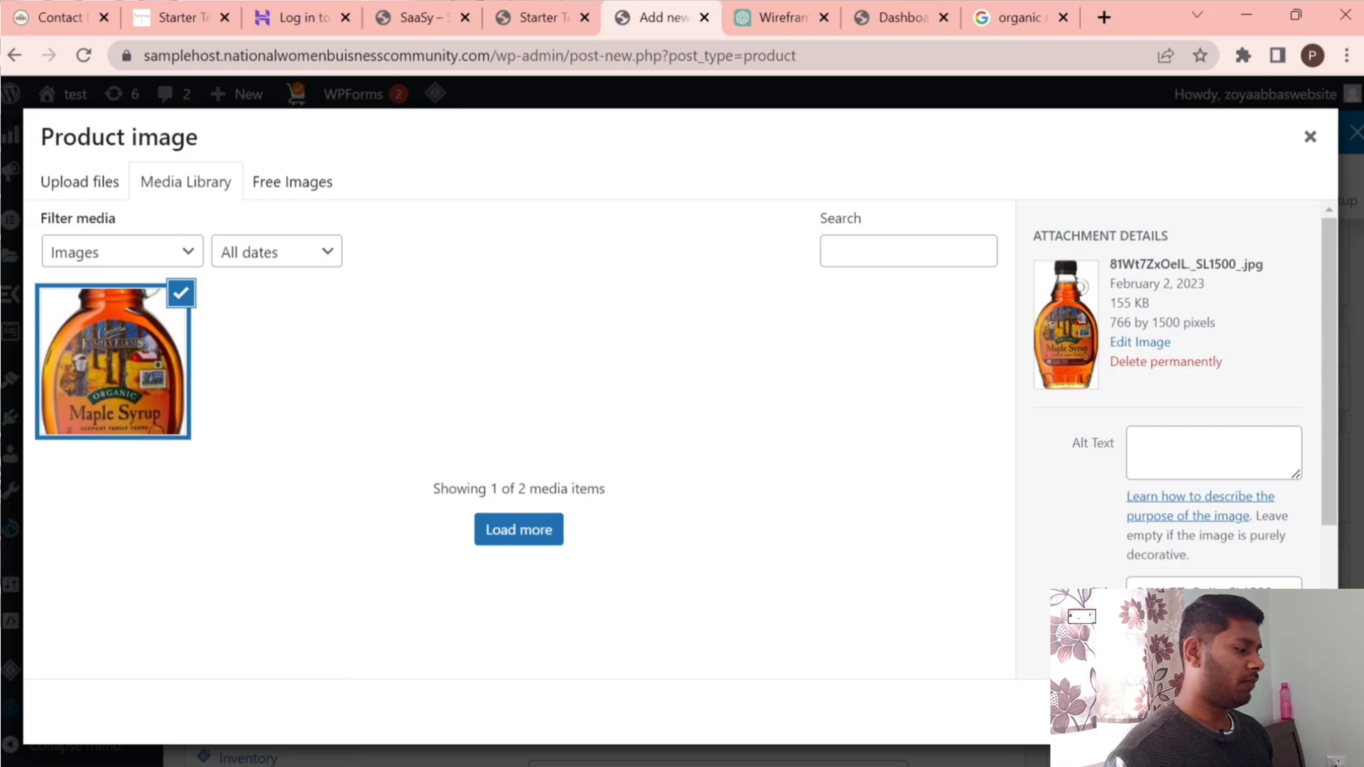
{"action": "left_click", "coordinate": [1249, 712]}
{"action": "scroll", "coordinate": [1173, 329], "scroll_direction": "up", "scroll_amount": 3}
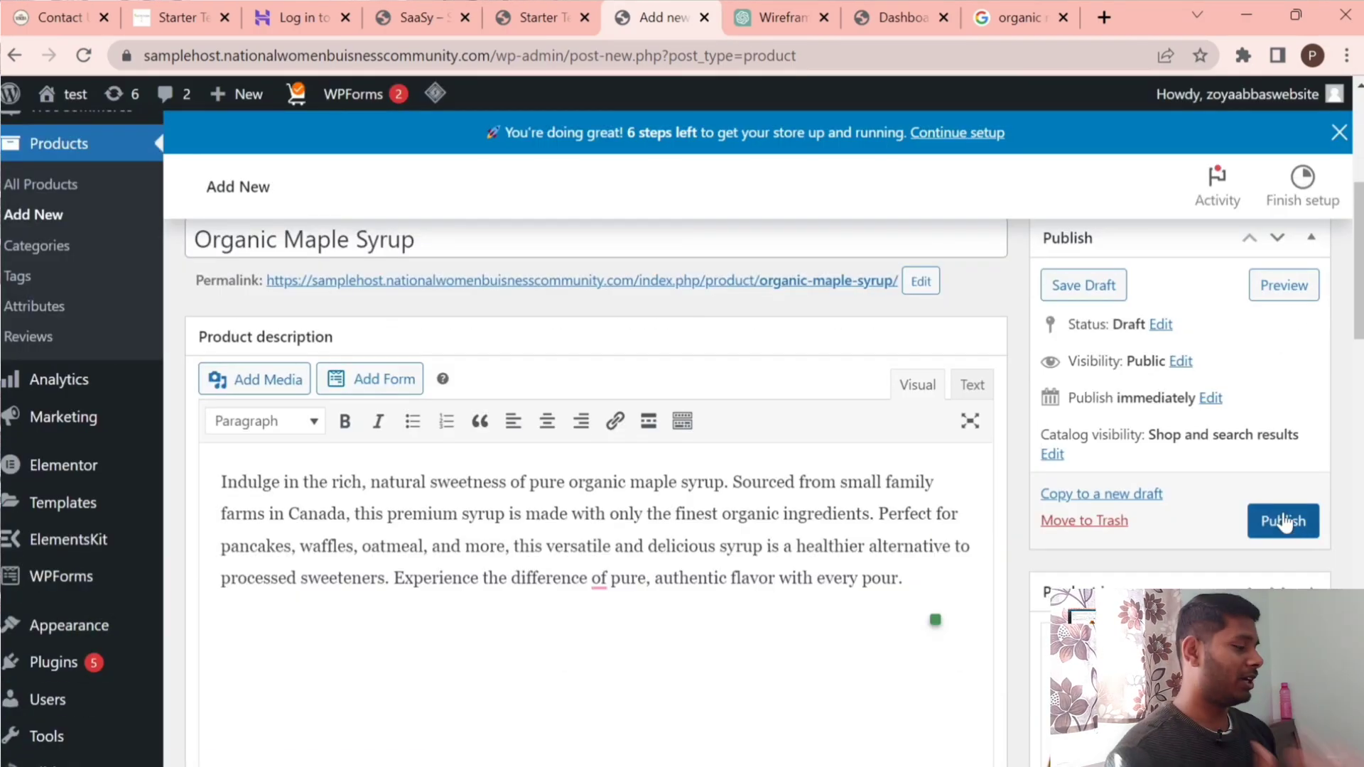
{"action": "left_click", "coordinate": [1285, 522]}
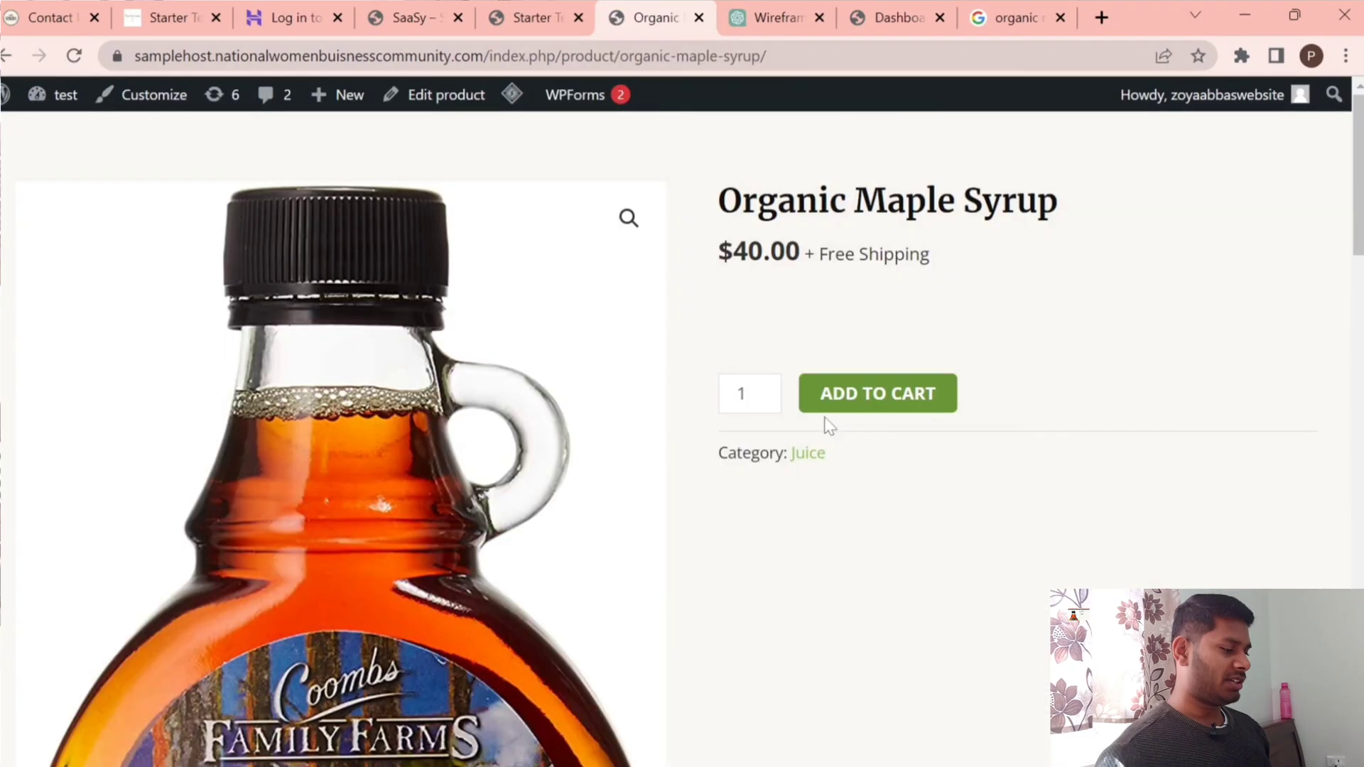
Examine the published Organic Maple Syrup page, its description and related products, and the Cashew Butter product page.
{"action": "scroll", "coordinate": [824, 426], "scroll_direction": "down", "scroll_amount": 10}
{"action": "scroll", "coordinate": [824, 426], "scroll_direction": "up", "scroll_amount": 8}
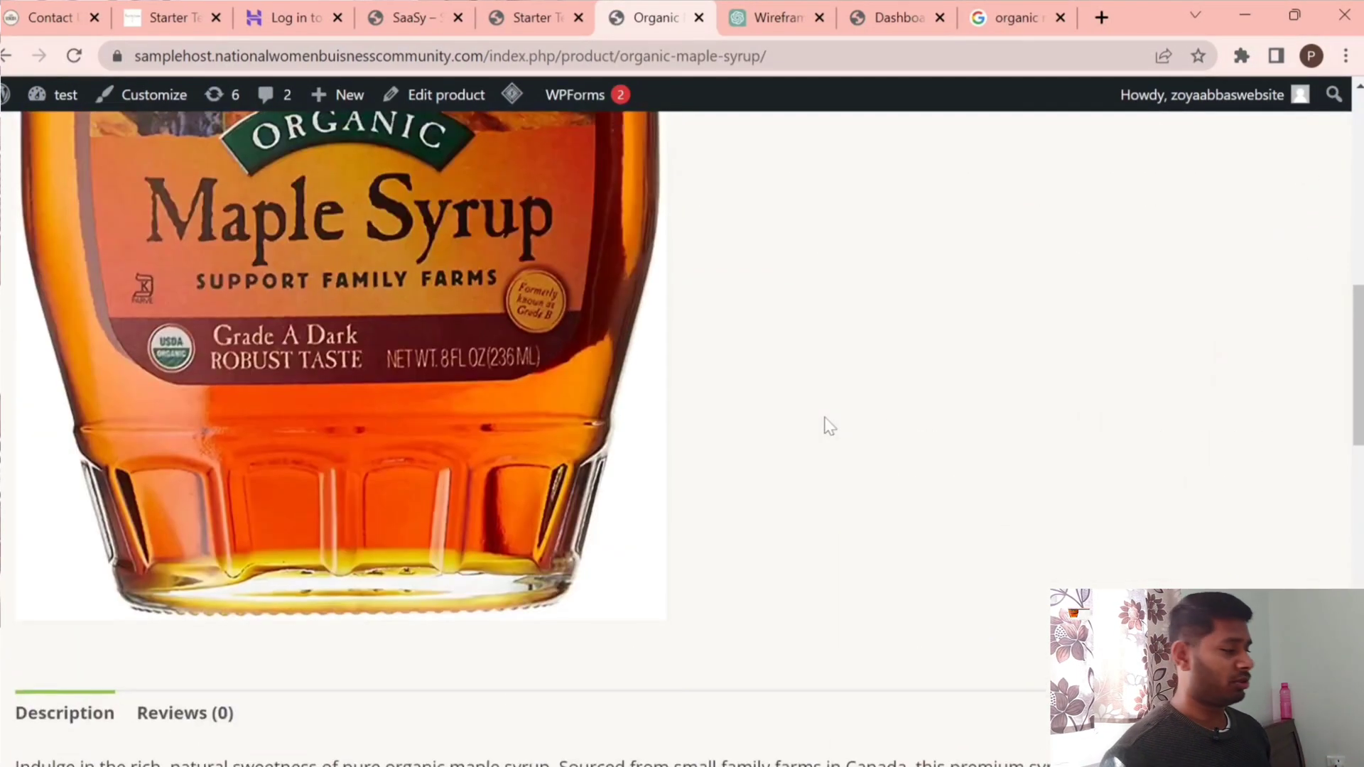
{"action": "scroll", "coordinate": [781, 397], "scroll_direction": "down", "scroll_amount": 15}
{"action": "scroll", "coordinate": [726, 369], "scroll_direction": "up", "scroll_amount": 4}
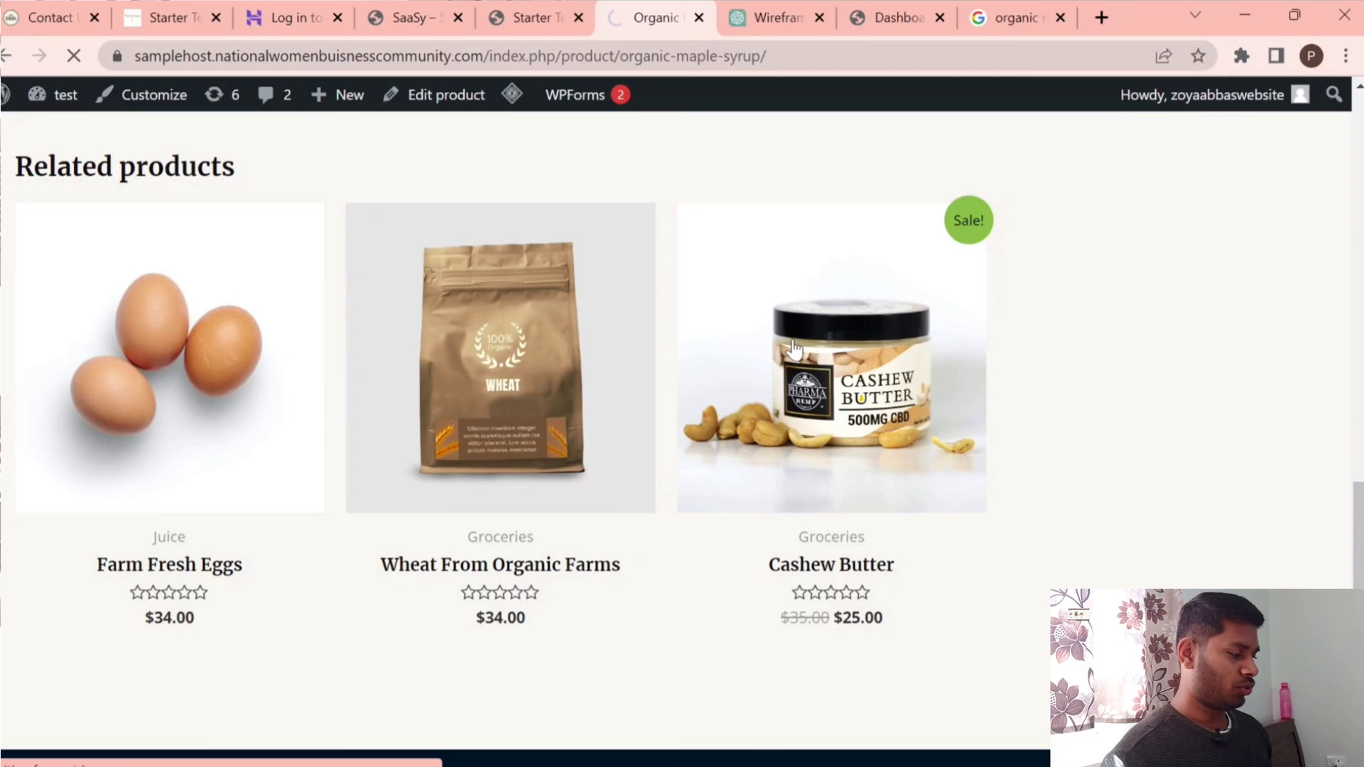
{"action": "scroll", "coordinate": [794, 348], "scroll_direction": "down", "scroll_amount": 7}
{"action": "scroll", "coordinate": [794, 348], "scroll_direction": "up", "scroll_amount": 7}
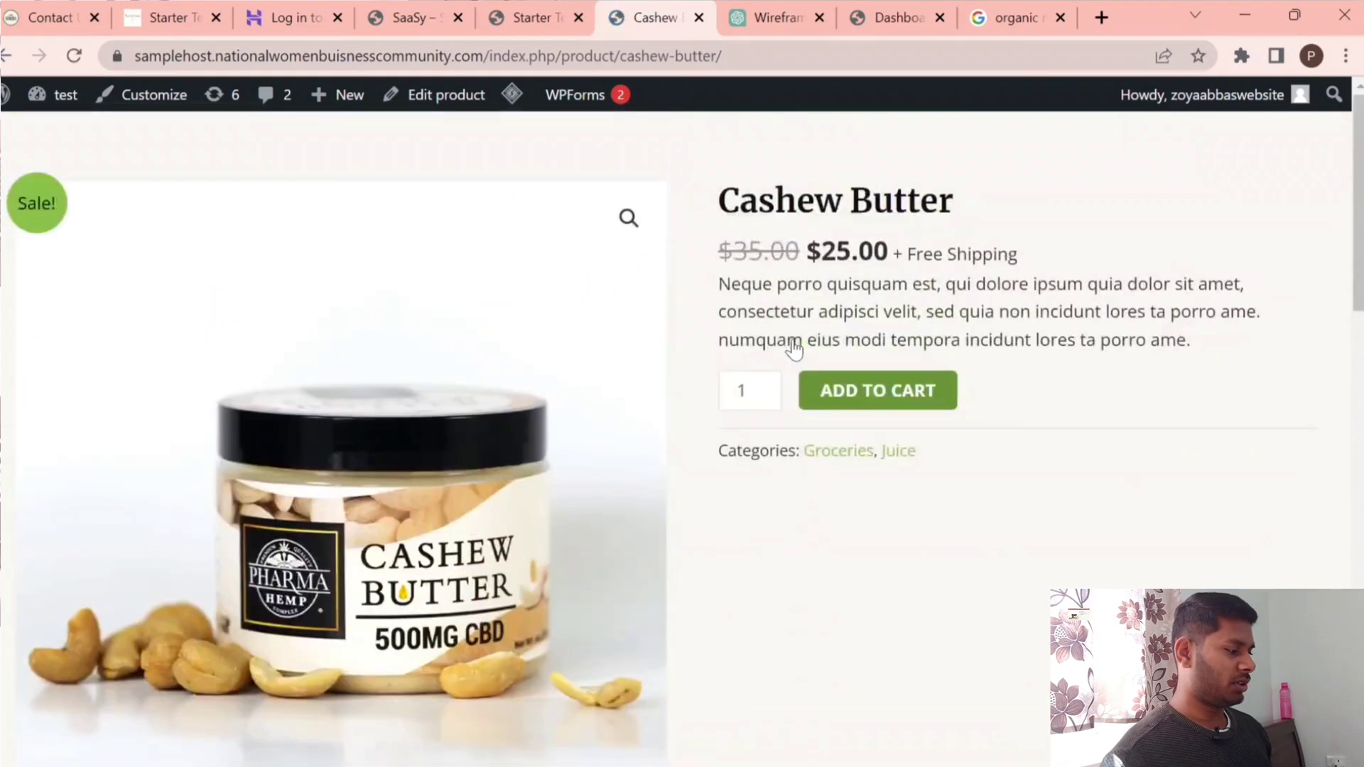
{"action": "scroll", "coordinate": [709, 377], "scroll_direction": "down", "scroll_amount": 6}
{"action": "scroll", "coordinate": [709, 378], "scroll_direction": "up", "scroll_amount": 5}
{"action": "scroll", "coordinate": [710, 377], "scroll_direction": "left", "scroll_amount": 5}
{"action": "scroll", "coordinate": [484, 322], "scroll_direction": "up", "scroll_amount": 10}
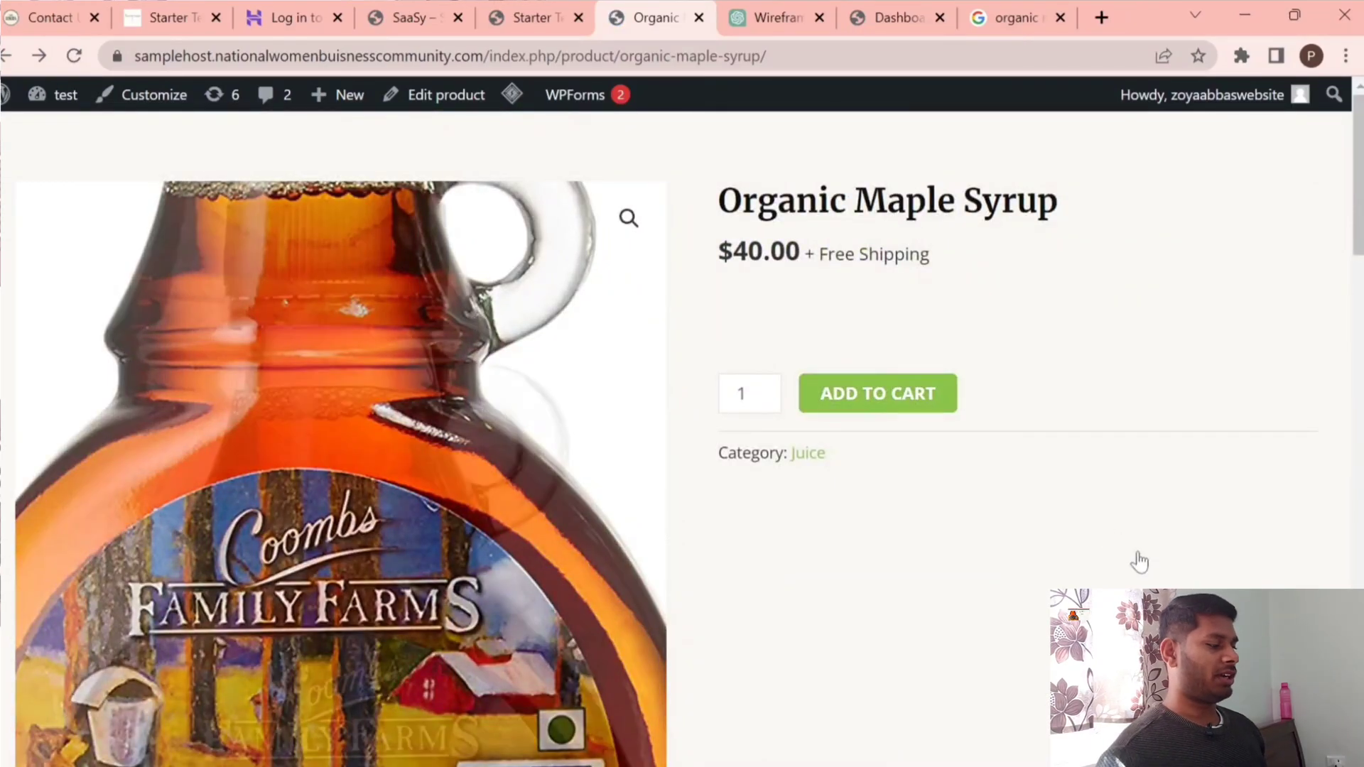
{"action": "scroll", "coordinate": [825, 597], "scroll_direction": "down", "scroll_amount": 12}
{"action": "scroll", "coordinate": [448, 497], "scroll_direction": "up", "scroll_amount": 12}
{"action": "scroll", "coordinate": [455, 454], "scroll_direction": "down", "scroll_amount": 10}
Visit the live site's homepage and review the rewritten hero text and the four benefit boxes.
{"action": "scroll", "coordinate": [455, 454], "scroll_direction": "left", "scroll_amount": 5}
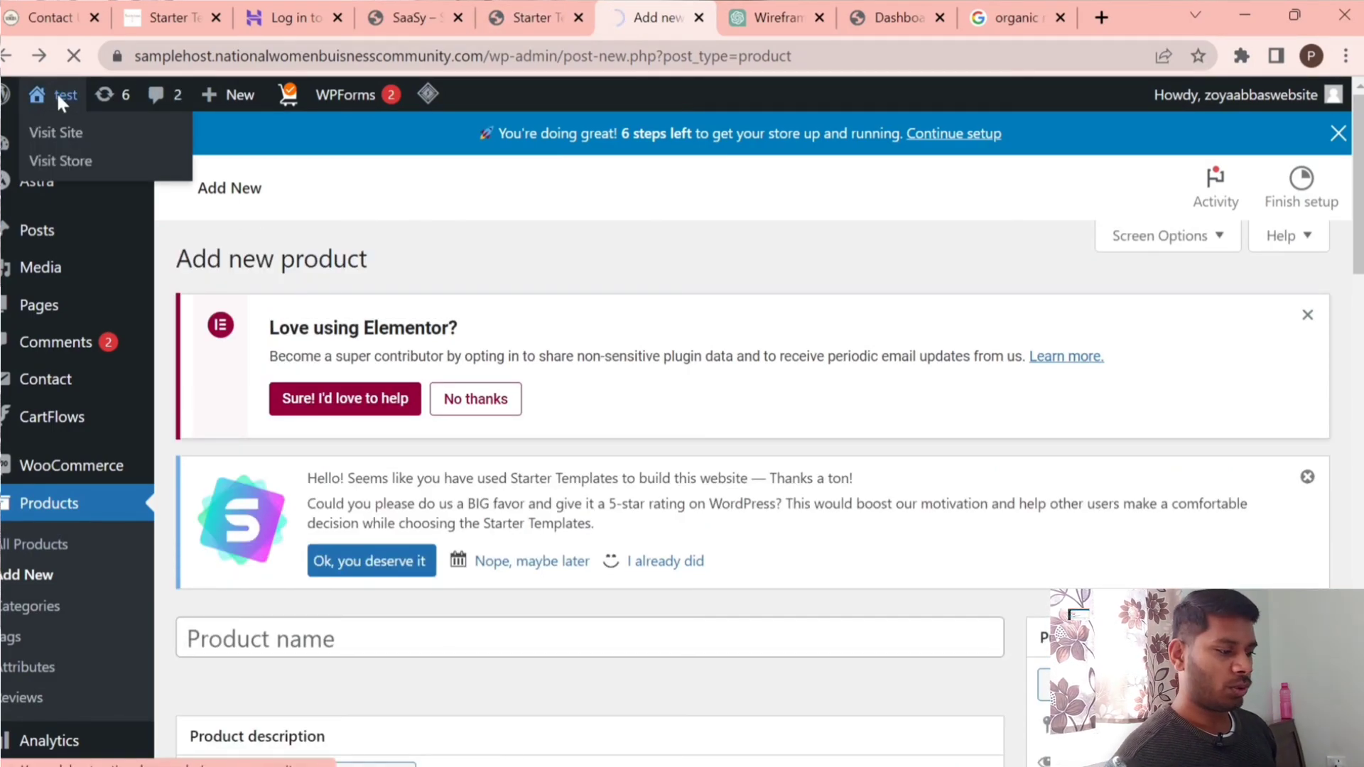
{"action": "left_click", "coordinate": [60, 95]}
{"action": "scroll", "coordinate": [486, 631], "scroll_direction": "down", "scroll_amount": 3}
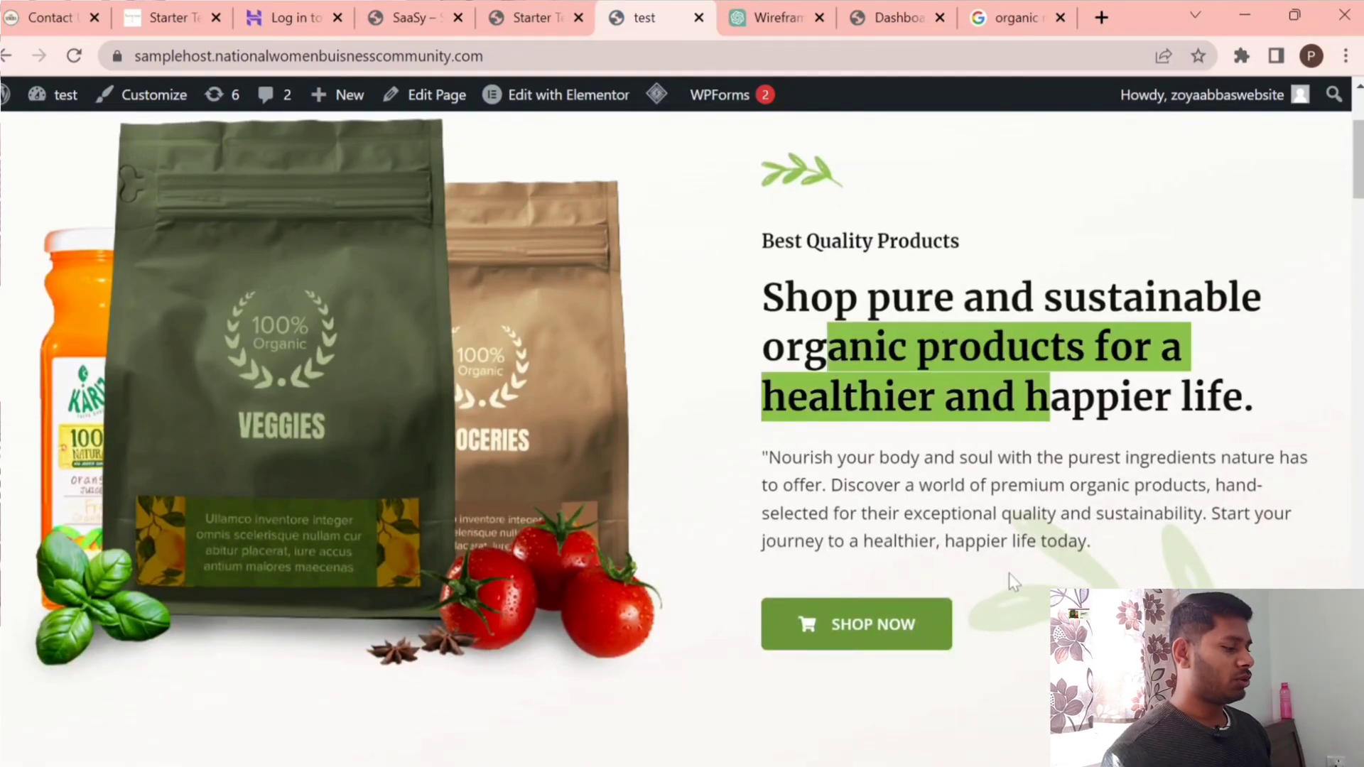
{"action": "scroll", "coordinate": [1009, 574], "scroll_direction": "down", "scroll_amount": 3}
{"action": "scroll", "coordinate": [860, 411], "scroll_direction": "down", "scroll_amount": 5}
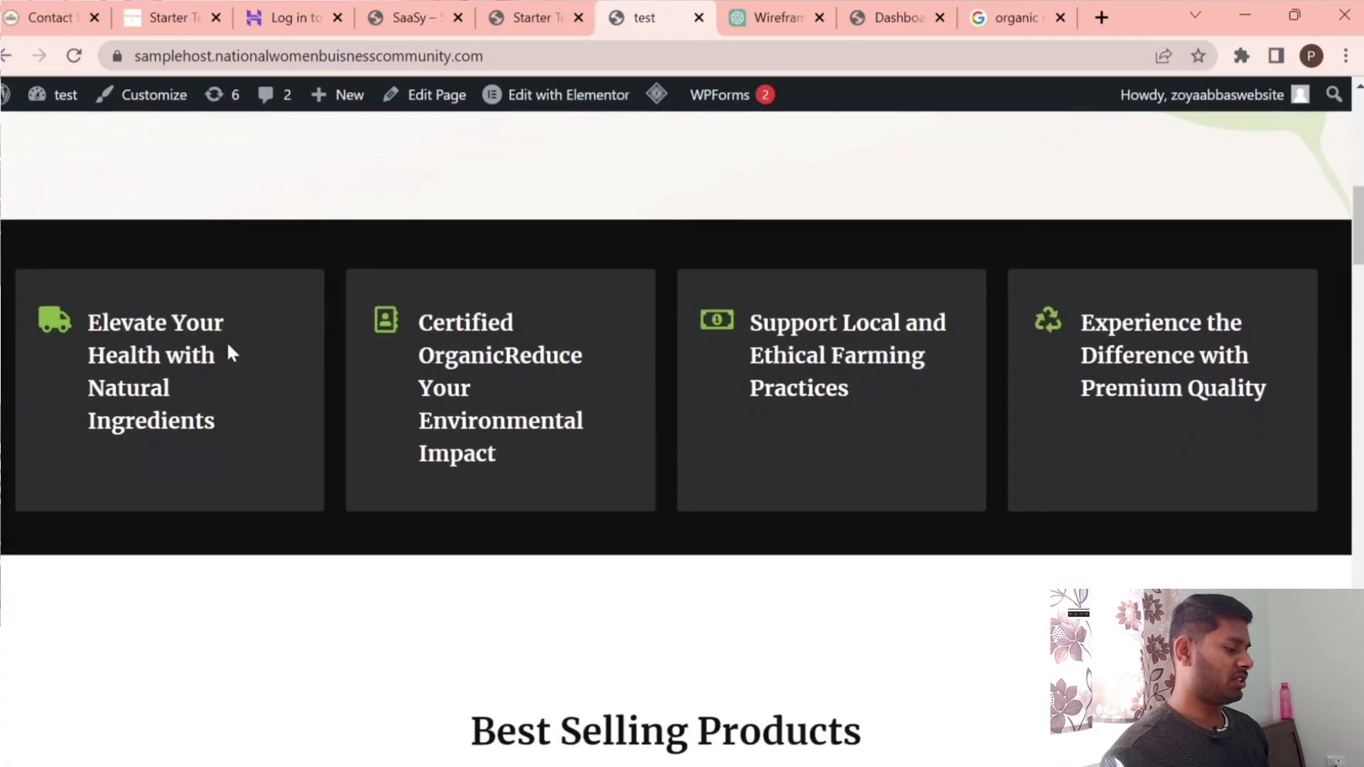
Review the homepage's Best Selling Products section and compare it with the eight-item ecommerce wireframe list in the ChatGPT conversation.
{"action": "scroll", "coordinate": [873, 381], "scroll_direction": "down", "scroll_amount": 7}
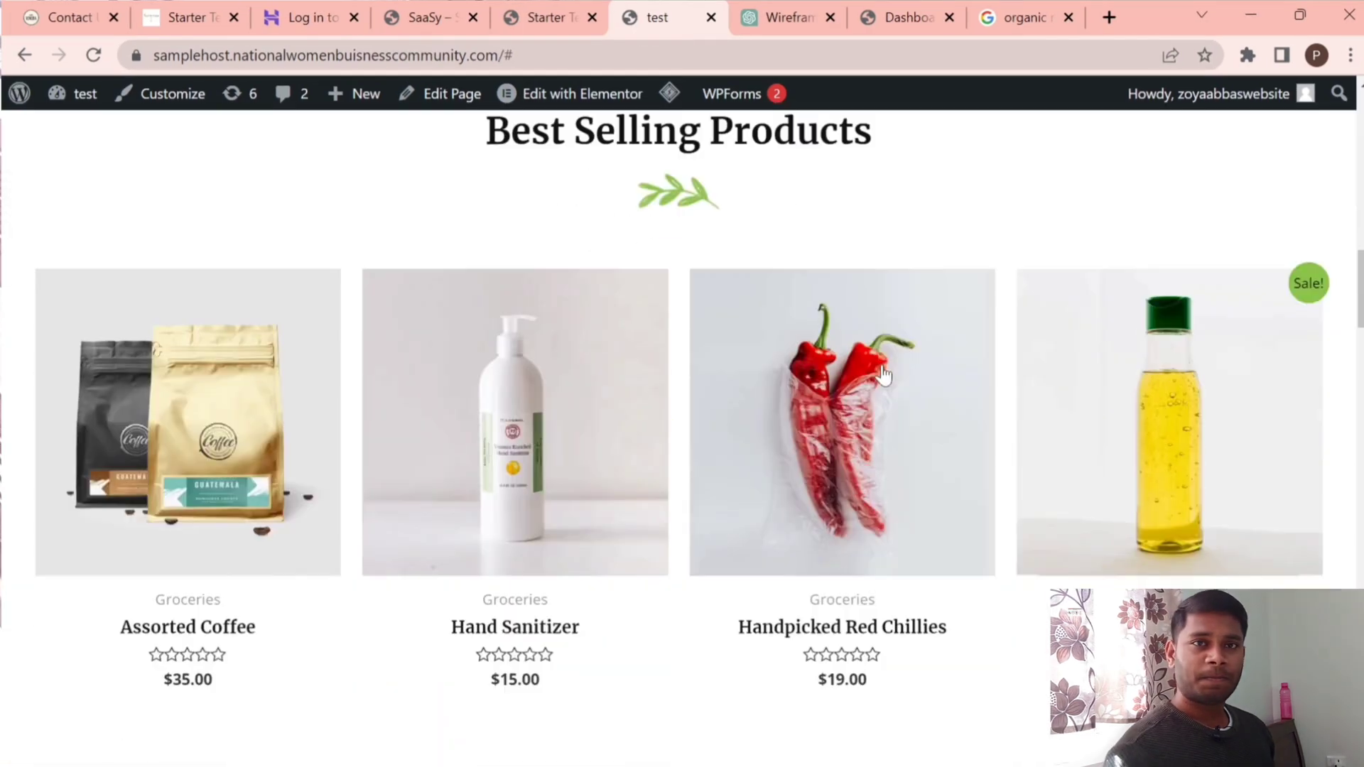
{"action": "scroll", "coordinate": [734, 412], "scroll_direction": "down", "scroll_amount": 5}
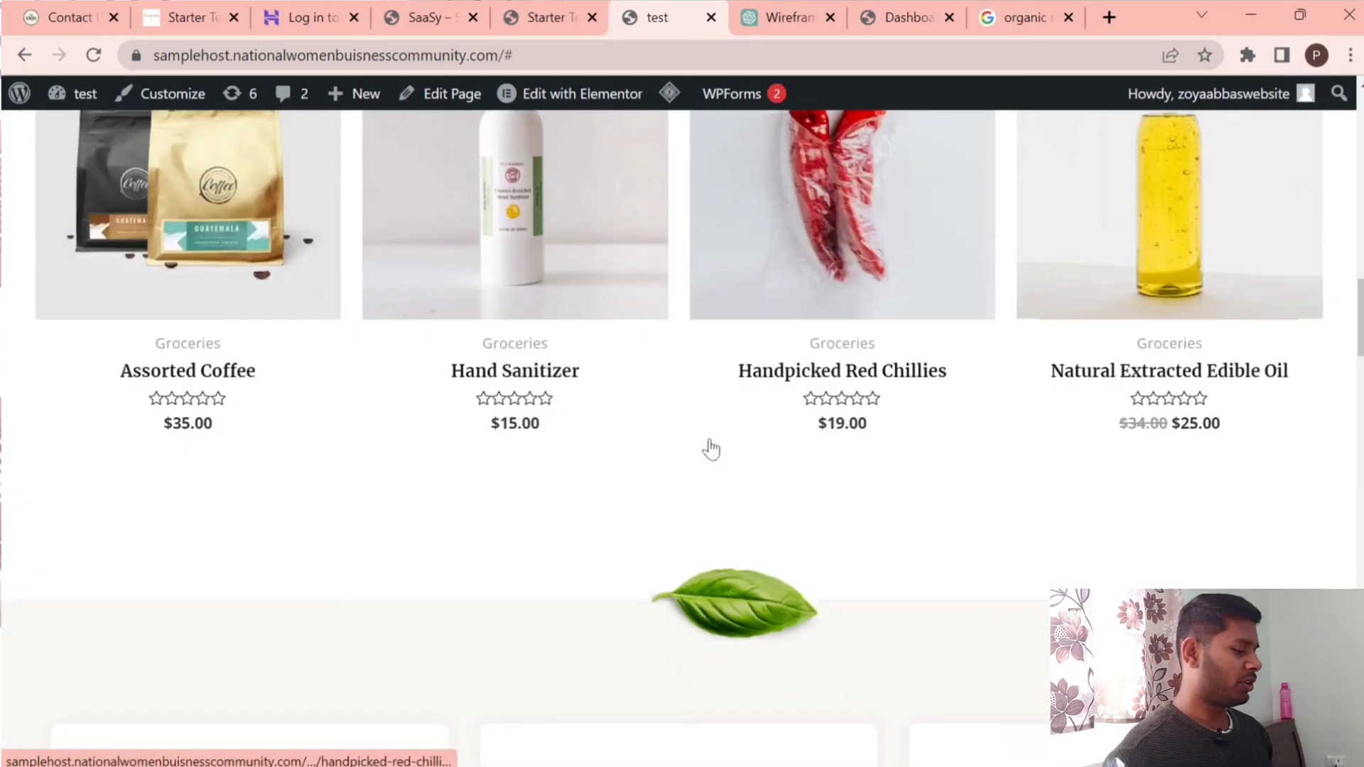
{"action": "left_click", "coordinate": [802, 10]}
{"action": "scroll", "coordinate": [607, 444], "scroll_direction": "up", "scroll_amount": 10}
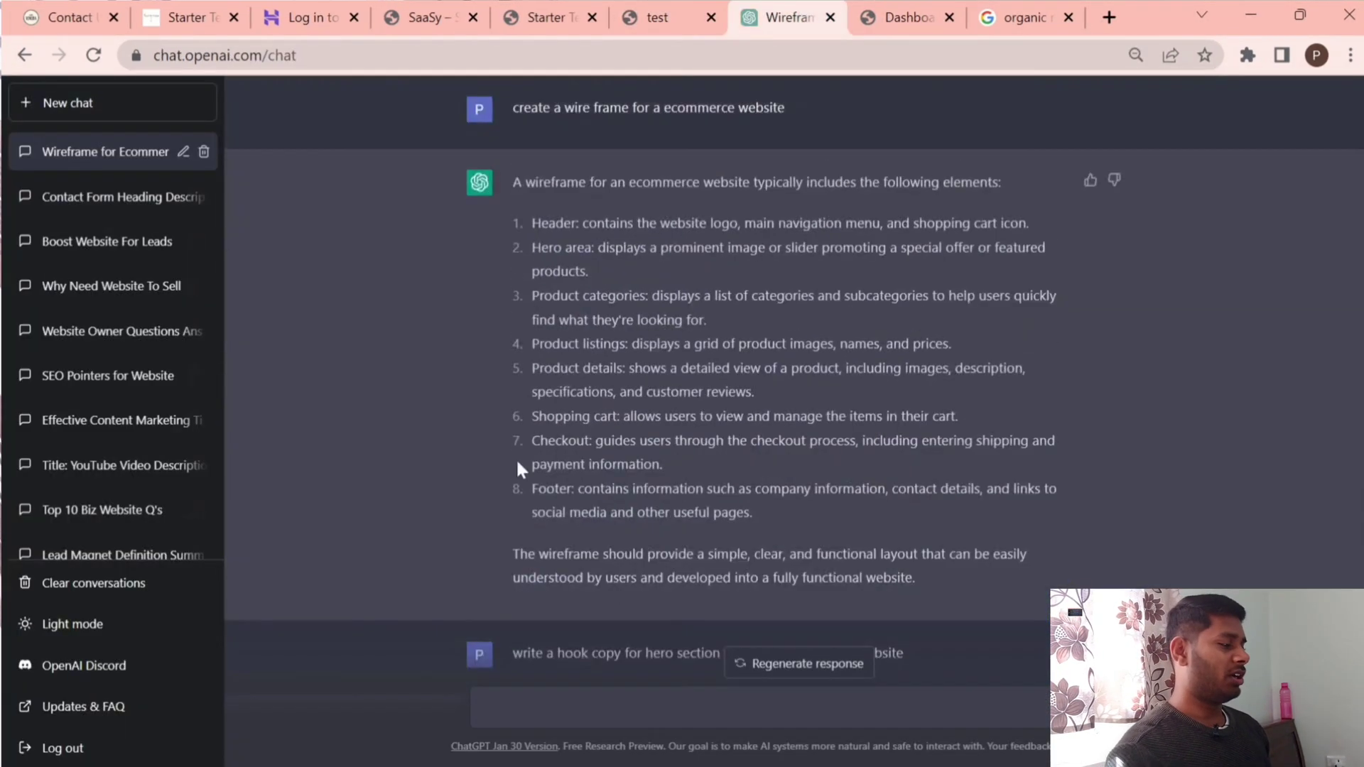
{"action": "left_click_drag", "start_coordinate": [525, 222], "coordinate": [643, 513]}
{"action": "left_click", "coordinate": [643, 512]}
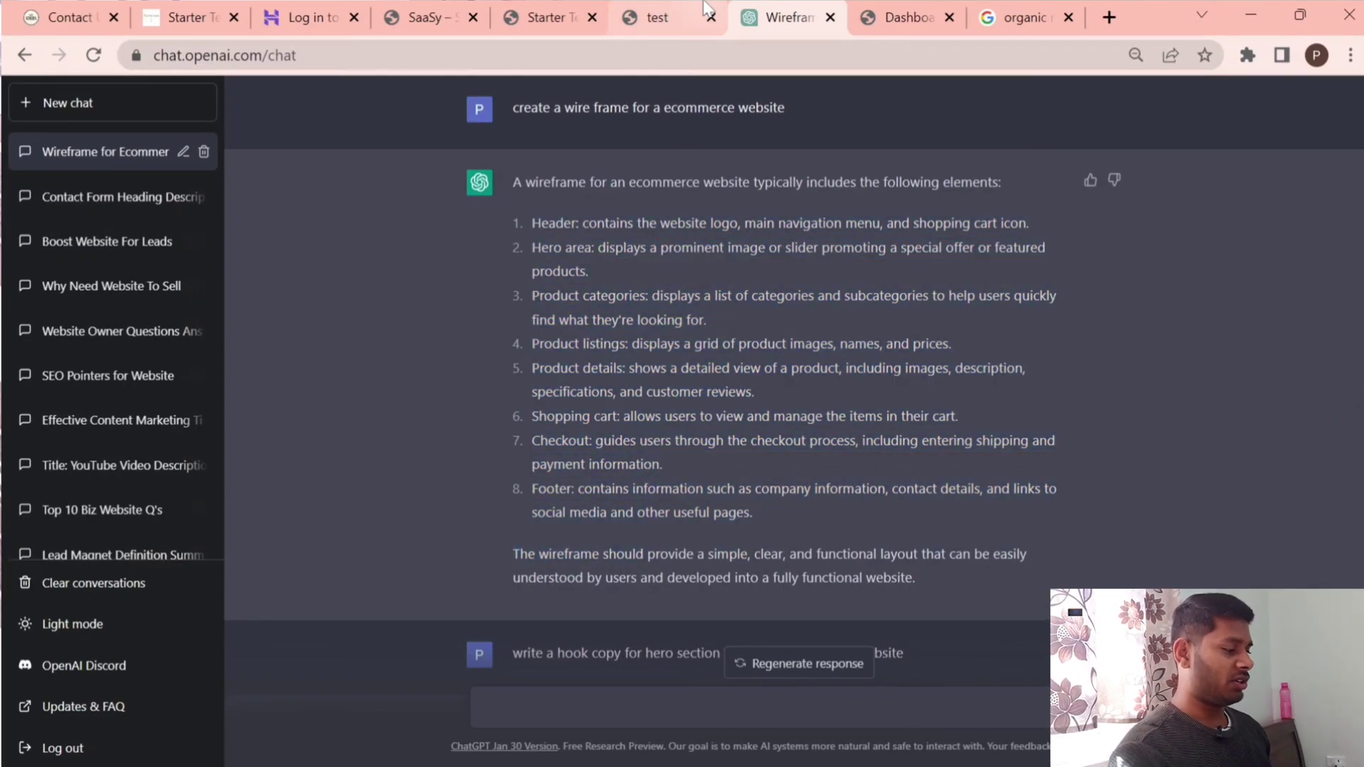
Return to the live homepage and examine the product category boxes, the first-purchase discount banner and the Trending Products section.
{"action": "left_click", "coordinate": [681, 10]}
{"action": "scroll", "coordinate": [1244, 426], "scroll_direction": "down", "scroll_amount": 8}
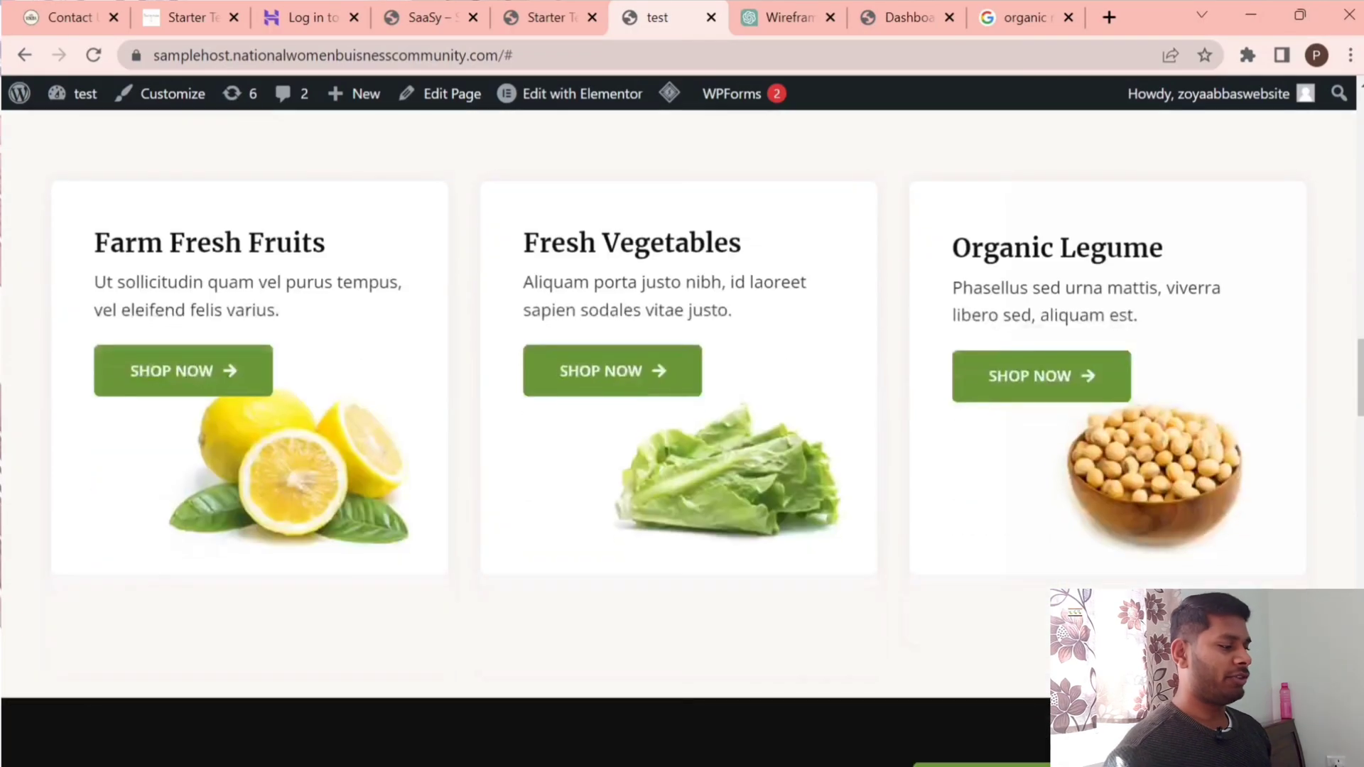
{"action": "scroll", "coordinate": [647, 444], "scroll_direction": "up", "scroll_amount": 2}
{"action": "scroll", "coordinate": [647, 444], "scroll_direction": "up", "scroll_amount": 1}
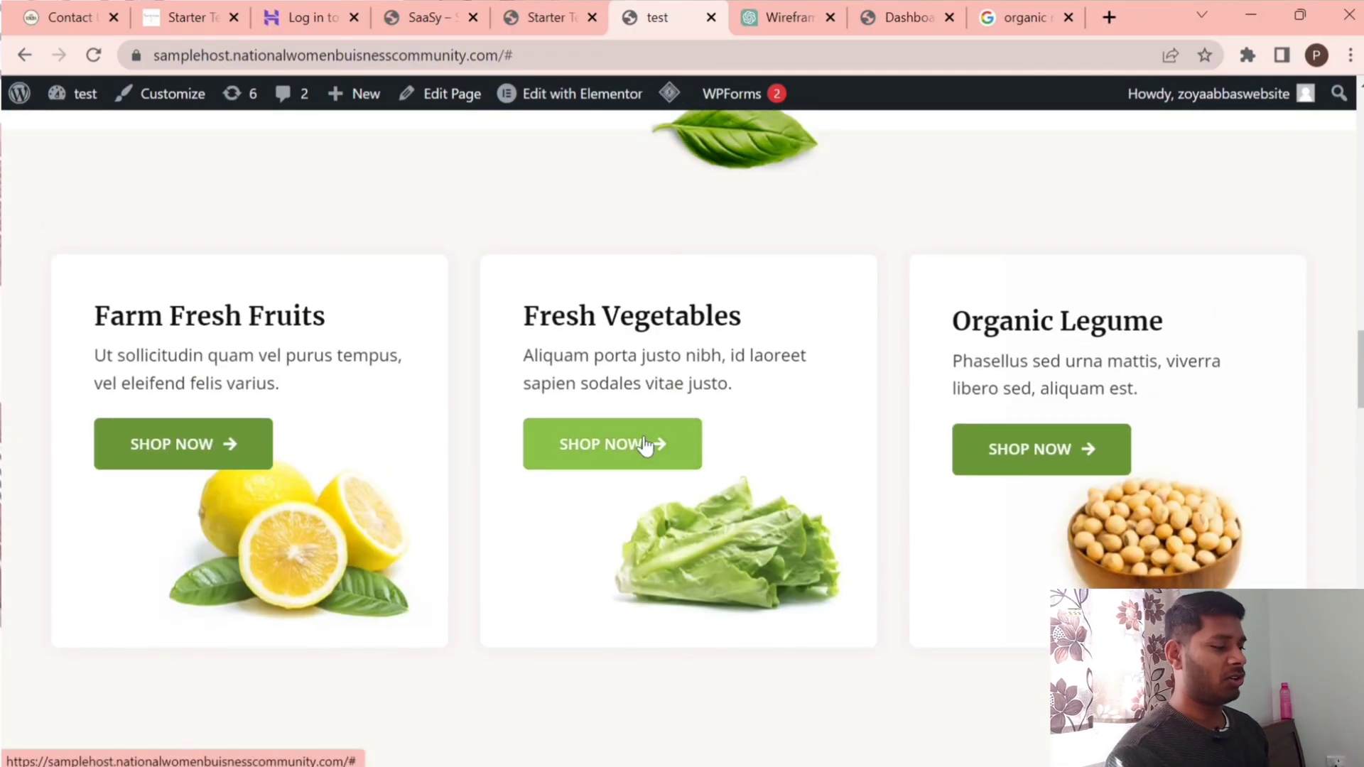
{"action": "scroll", "coordinate": [647, 444], "scroll_direction": "down", "scroll_amount": 3}
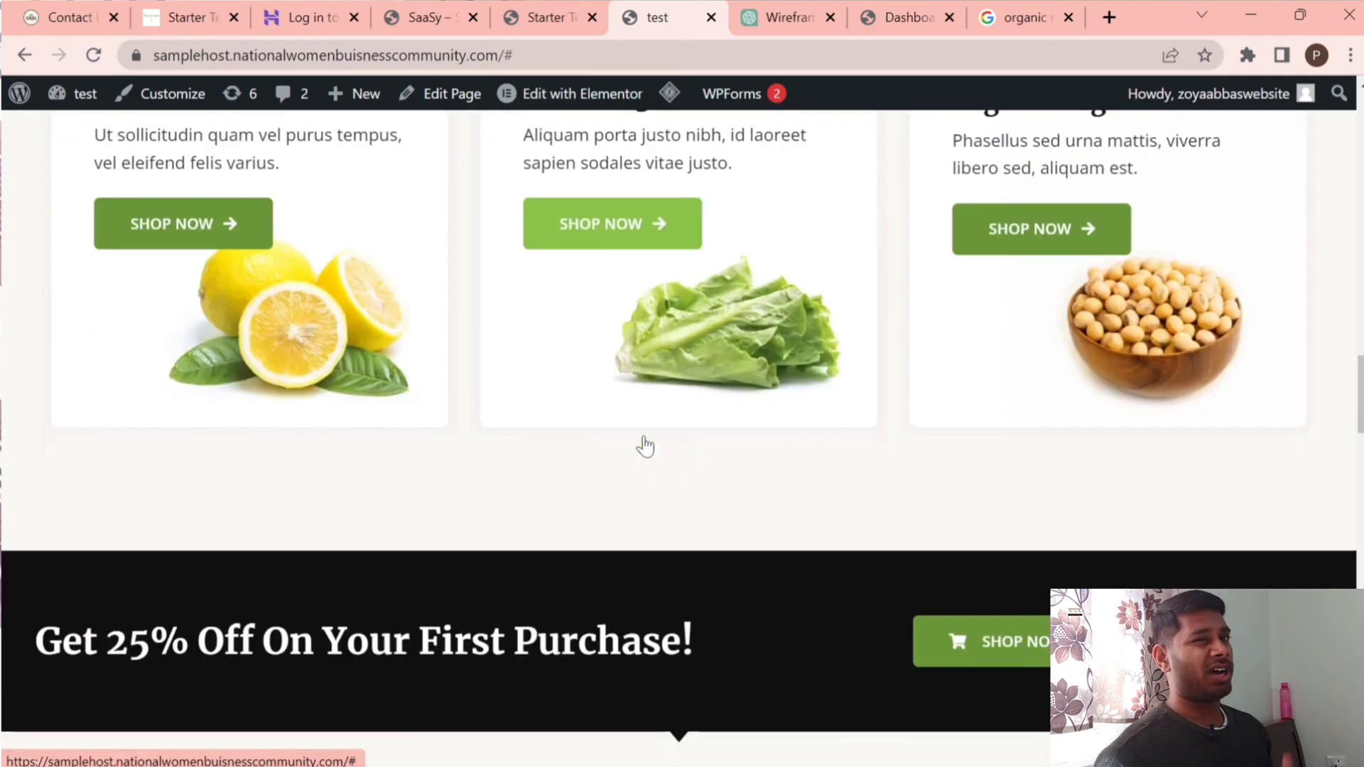
{"action": "scroll", "coordinate": [646, 445], "scroll_direction": "down", "scroll_amount": 20}
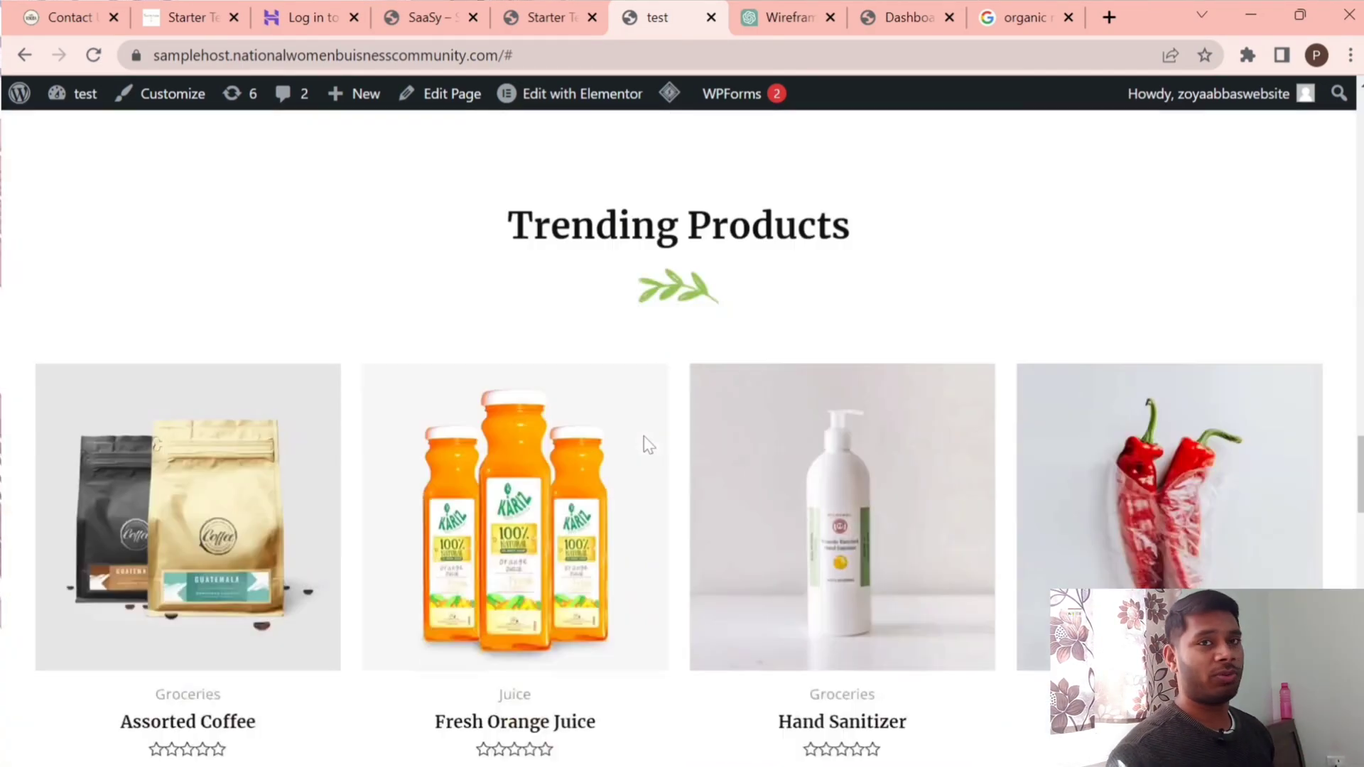